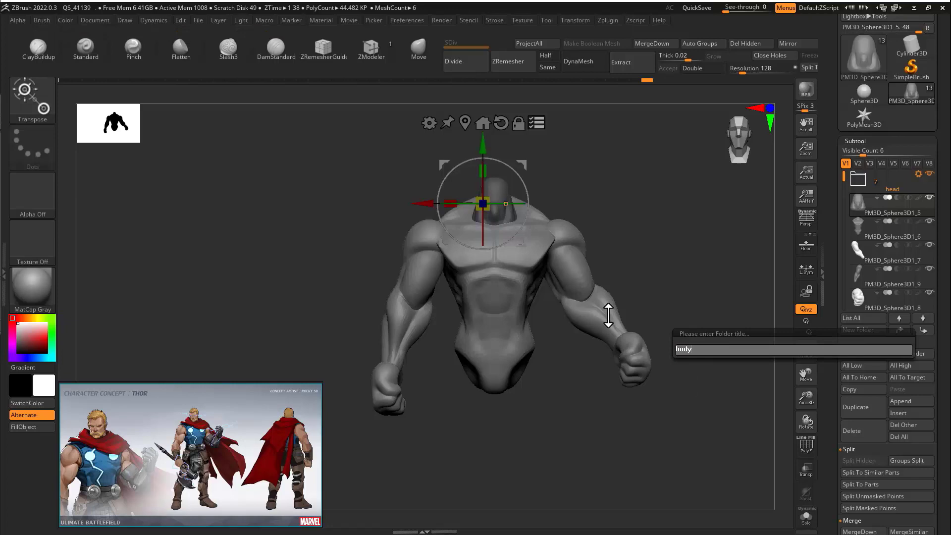
- Name the new subtool folder "upperbody"
key(Home)
text(upper)
key(Return)
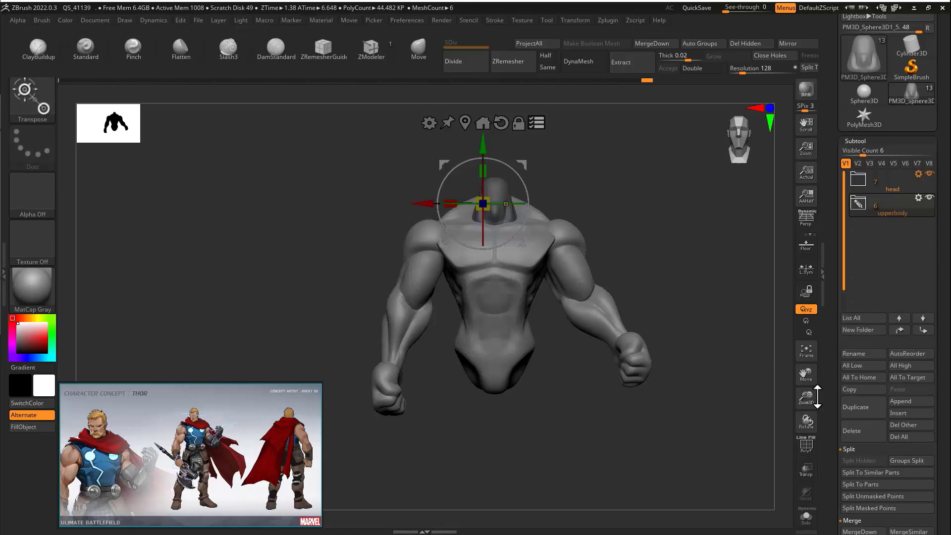
- Insert a cylinder as a new subtool and place it below one side of the pelvis as the base of a leg
click(897, 412)
click(707, 311)
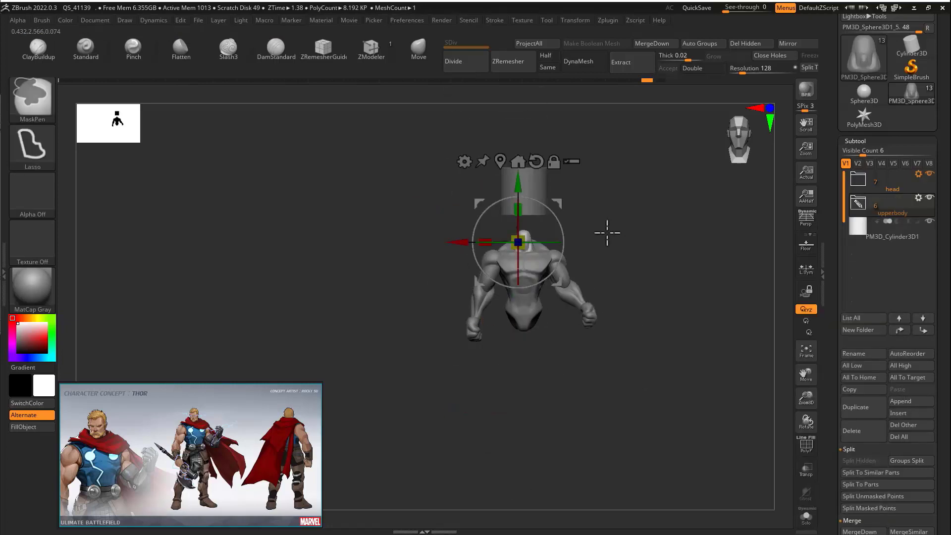
alt+click(532, 195)
drag(522, 137, 581, 334)
mouse_move(648, 336)
ctrl+right_down()
mouse_move(683, 378)
mouse_move(668, 356)
ctrl+right_up()
- Remesh the cylinder with ZRemesher using the Same option, and prepare the Move brush for shaping the leg
click(547, 68)
click(514, 67)
key(q)
key(s)
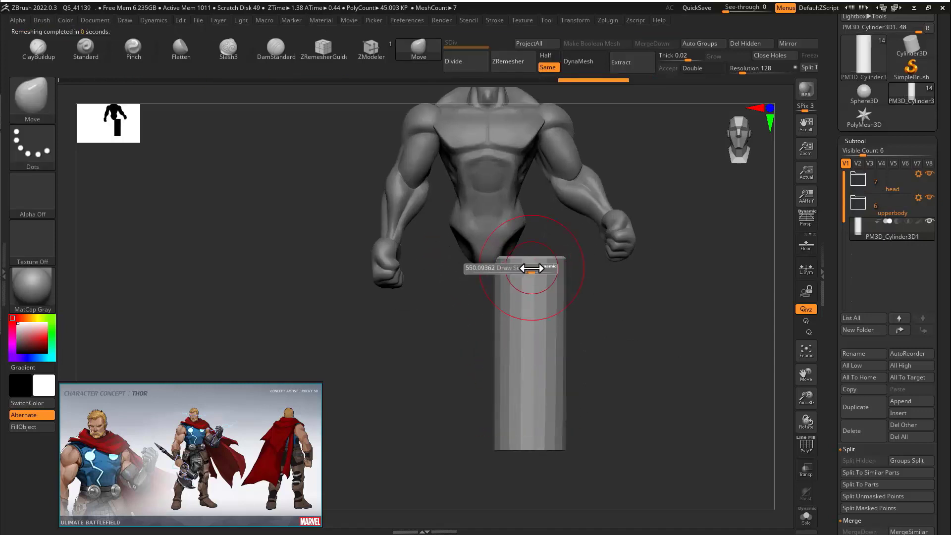
mouse_move(526, 260)
shift+mouse_down()
mouse_move(536, 365)
mouse_move(491, 333)
mouse_move(528, 340)
mouse_move(629, 300)
mouse_move(679, 299)
shift+mouse_up()
- Align the leg cylinder under the pelvis in side view, undoing the extra shift
key(w)
drag(588, 312, 558, 292)
drag(551, 300, 557, 228)
key(ctrl+z)
key(q)
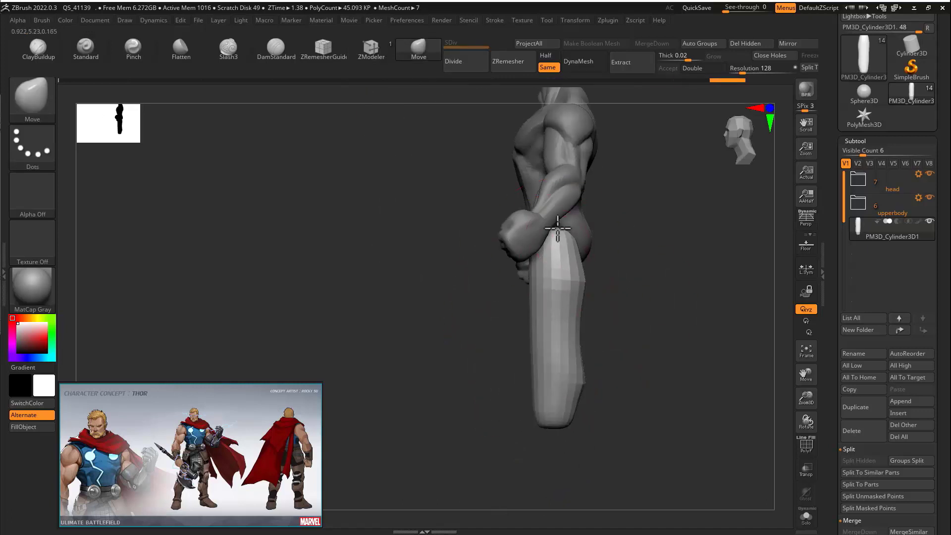
- Bend the lower leg backward in side view and refine the front silhouette of the thigh and calf with the Move brush
drag(549, 407, 582, 414)
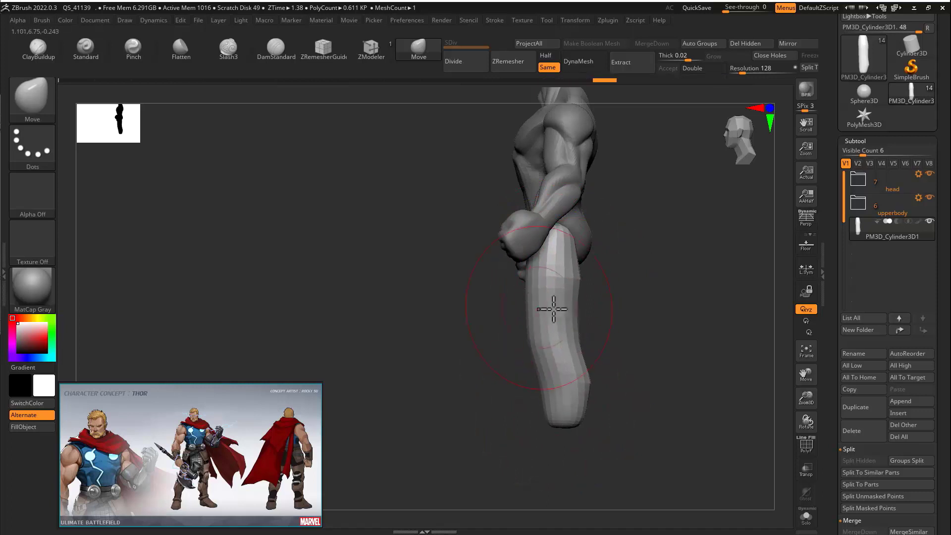
mouse_move(631, 297)
shift+mouse_down()
mouse_move(656, 307)
mouse_move(648, 337)
shift+mouse_up()
key(s)
mouse_move(489, 305)
mouse_down()
mouse_move(496, 317)
mouse_move(592, 304)
mouse_move(450, 322)
mouse_up()
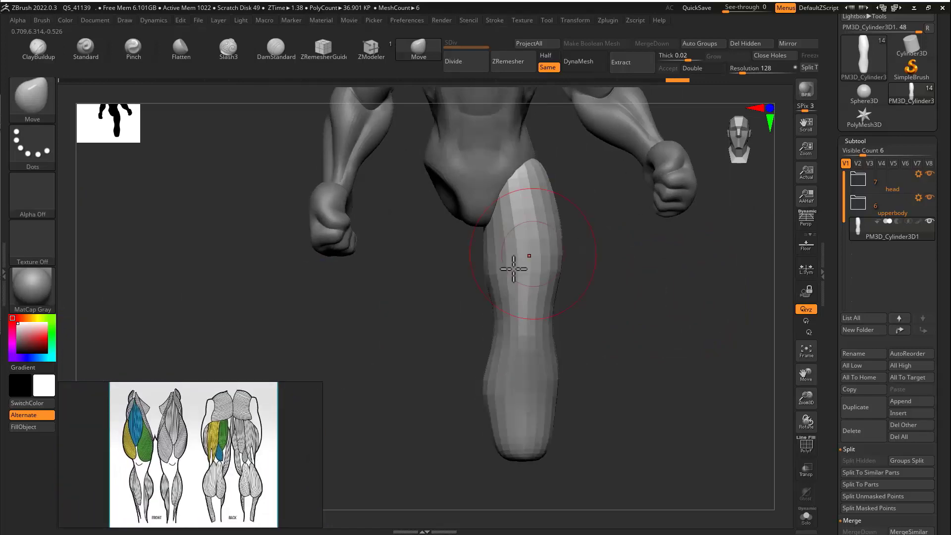
drag(488, 267, 494, 271)
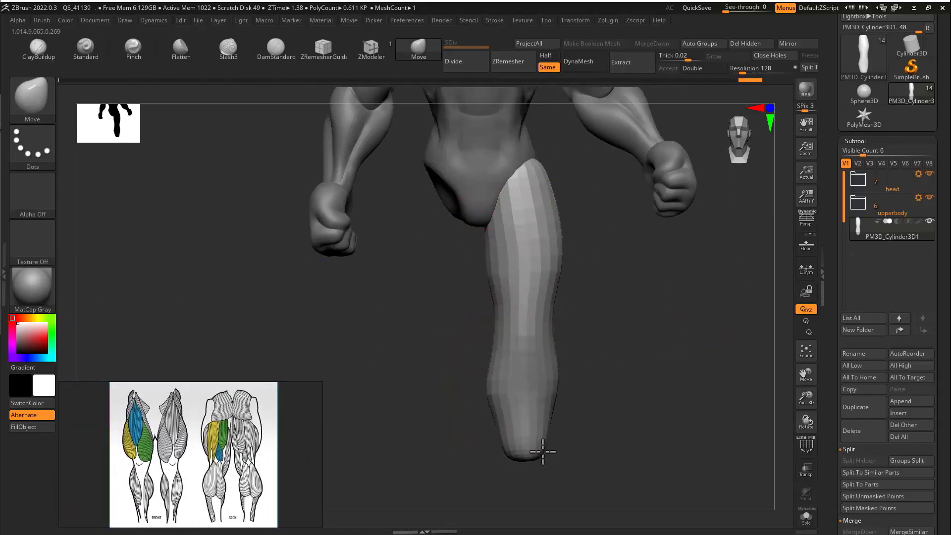
- Shape the leg's side profile with the Move brush, pushing in the back of the knee and tapering the calf and lower leg
alt+drag(589, 292, 542, 303)
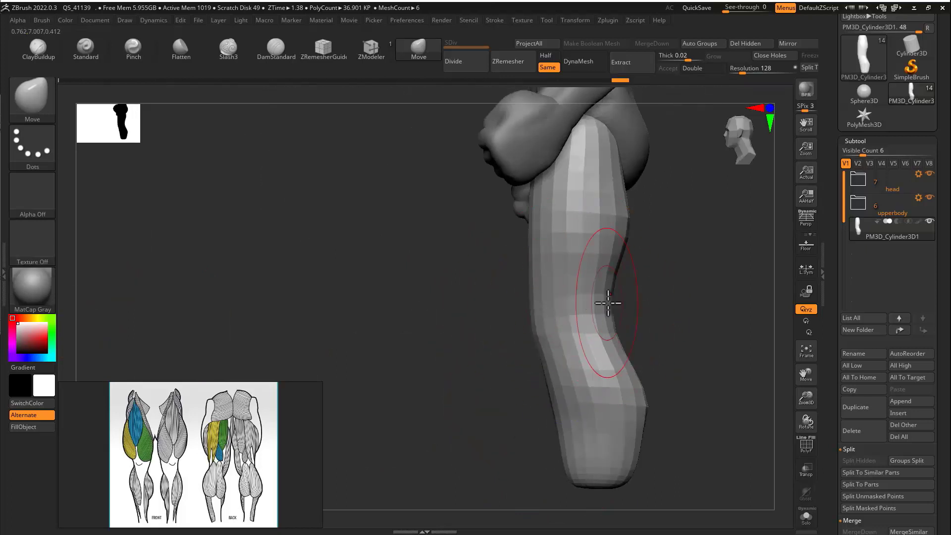
drag(608, 302, 598, 301)
drag(620, 153, 634, 143)
drag(623, 222, 608, 214)
drag(553, 416, 569, 407)
drag(632, 391, 626, 358)
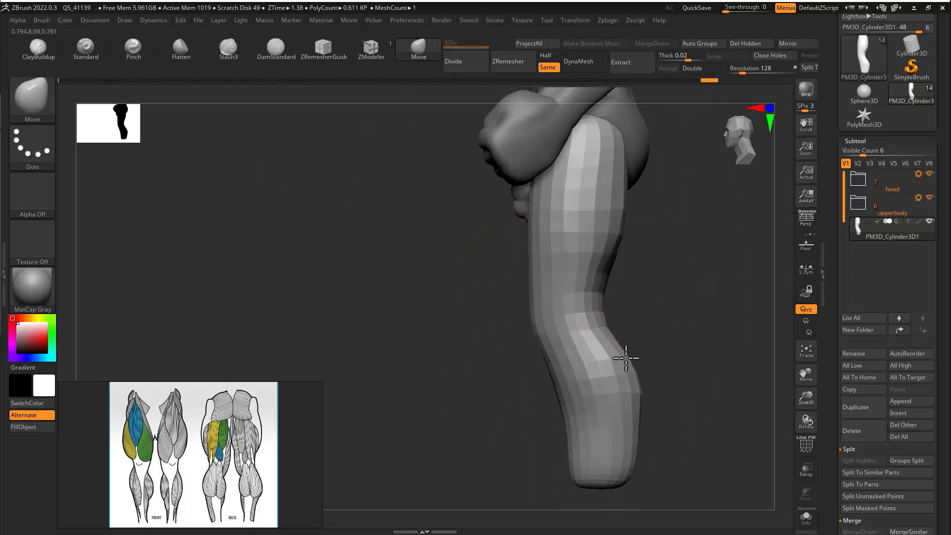
drag(636, 421, 607, 447)
drag(525, 436, 544, 430)
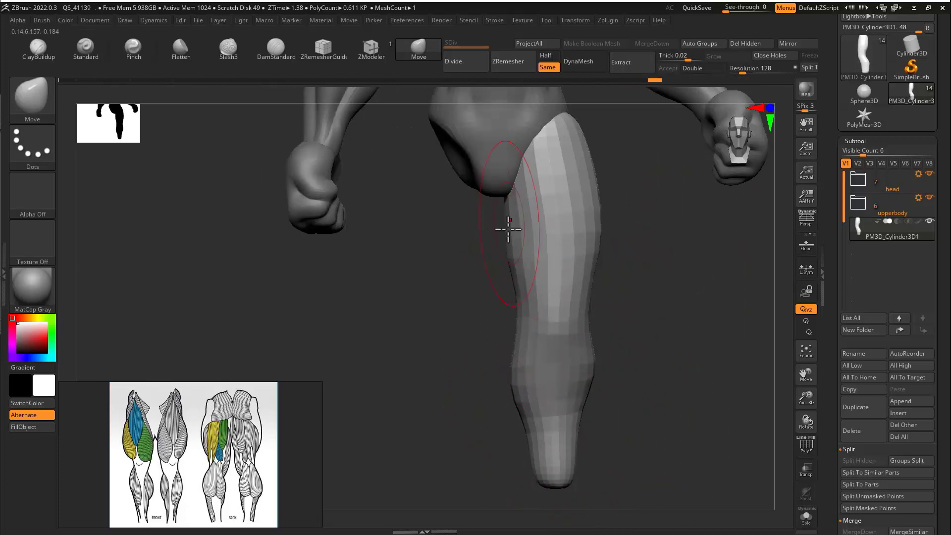
ctrl+right_drag(554, 199, 484, 416)
key(w)
drag(480, 320, 480, 203)
key(ctrl+z)
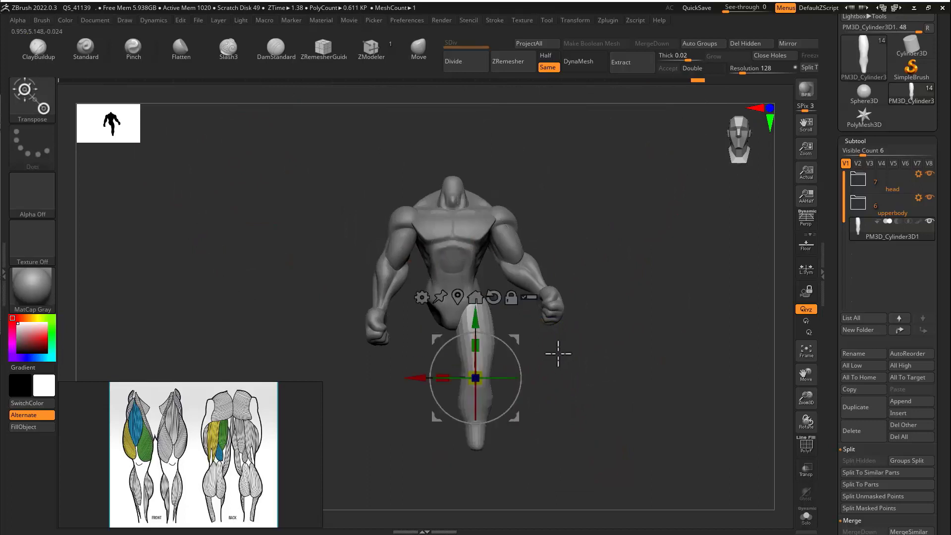
- Carve the first muscle divisions around the thigh, knee and calf with a small DamStandard brush
mouse_move(558, 352)
ctrl+right_down()
mouse_move(610, 320)
mouse_move(556, 314)
mouse_move(520, 227)
ctrl+right_up()
click(276, 48)
key(s)
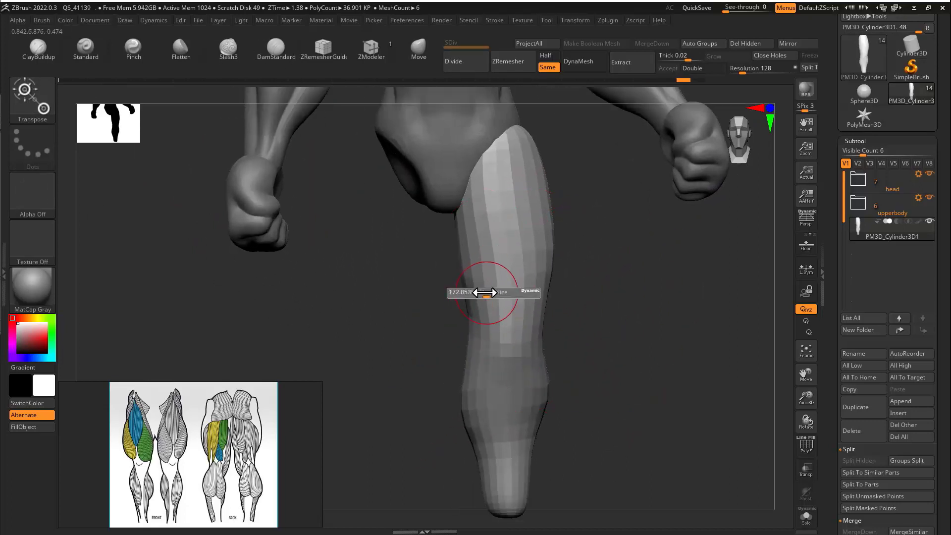
drag(488, 292, 476, 292)
mouse_move(544, 221)
right_down()
mouse_move(524, 282)
mouse_move(551, 314)
mouse_move(618, 295)
right_up()
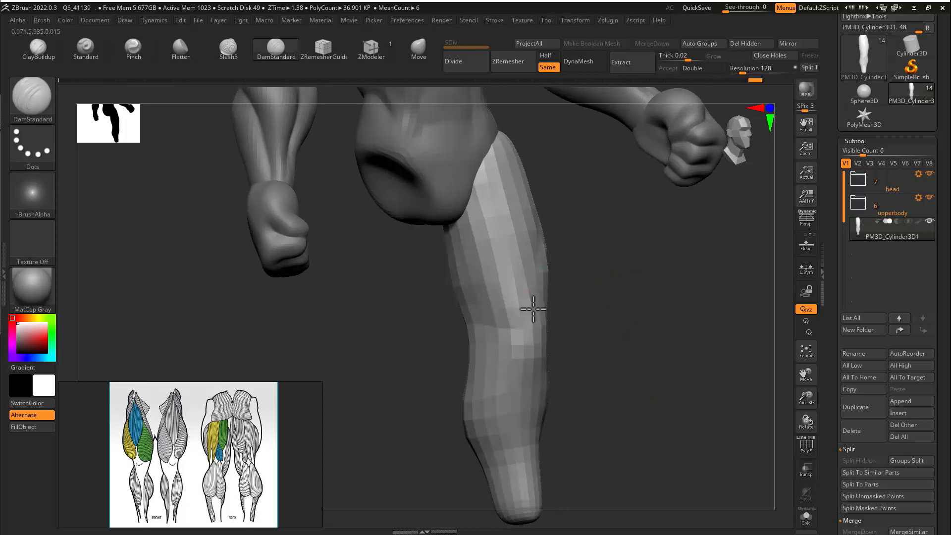
mouse_move(533, 308)
right_down()
mouse_move(500, 364)
mouse_move(592, 316)
right_up()
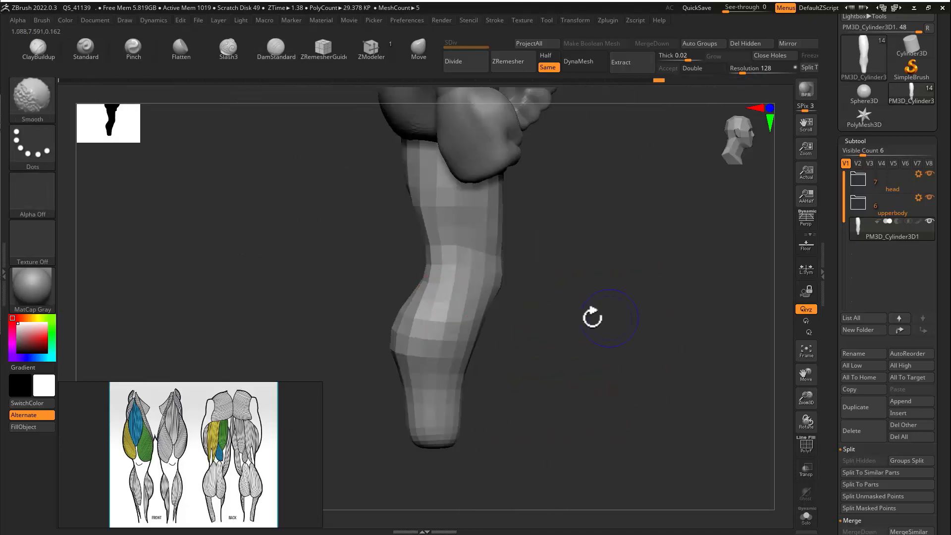
mouse_move(444, 270)
right_down()
mouse_move(421, 254)
mouse_move(398, 281)
right_up()
right_drag(474, 265, 412, 246)
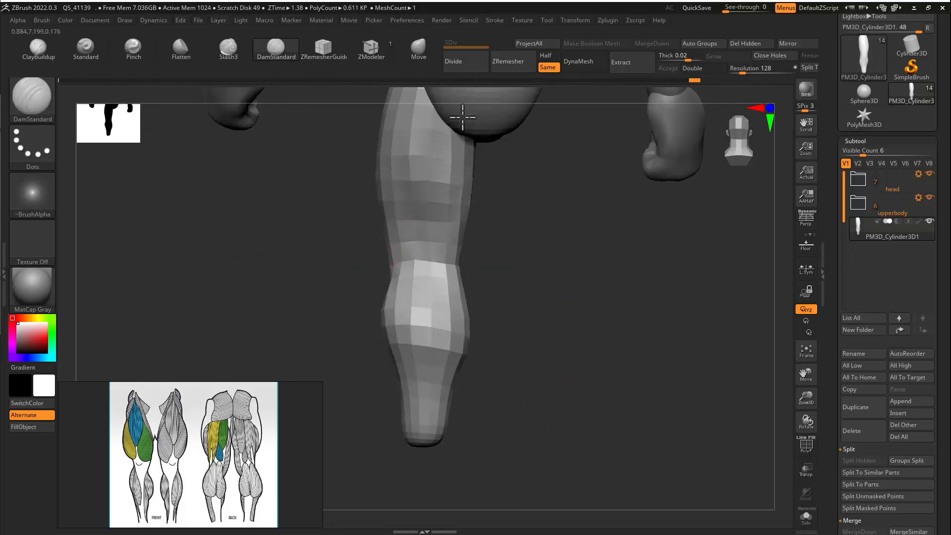
mouse_move(435, 372)
ctrl+right_down()
mouse_move(424, 322)
mouse_move(528, 325)
mouse_move(542, 356)
ctrl+right_up()
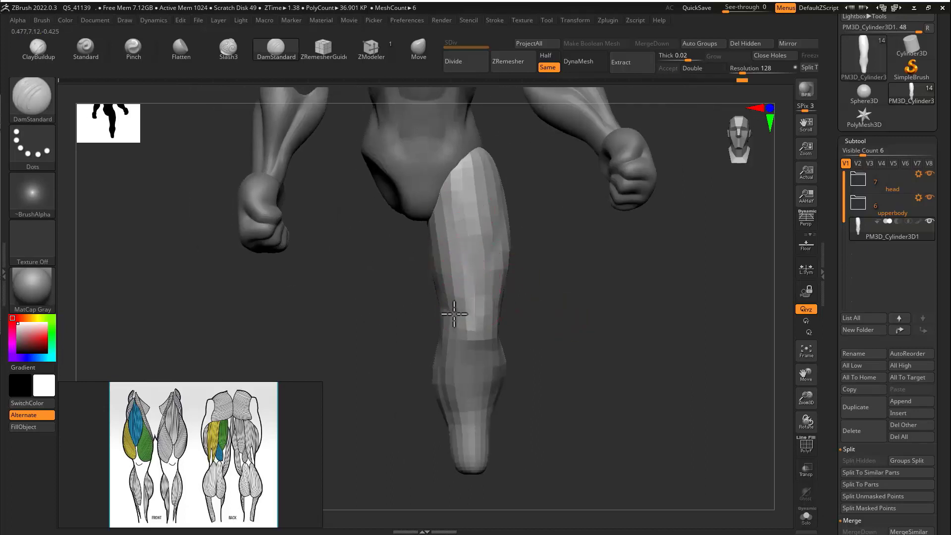
- Adjust the knee contour with the Move brush and remesh the leg with ZRemesher
key(b)
key(m)
key(v)
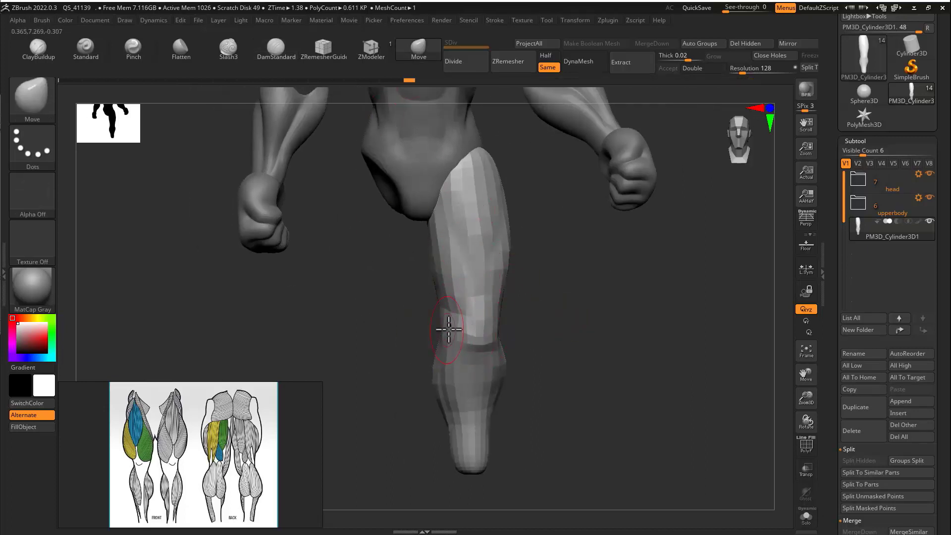
mouse_move(449, 329)
right_down()
mouse_move(520, 329)
mouse_move(505, 393)
mouse_move(501, 365)
mouse_move(518, 335)
right_up()
click(511, 62)
- Reshape the thigh of the remeshed leg with the Move brush from the front and side
right_drag(589, 306, 535, 342)
mouse_move(535, 341)
ctrl+right_down()
mouse_move(534, 322)
mouse_move(538, 354)
ctrl+right_up()
key(s)
mouse_move(463, 233)
right_down()
mouse_move(399, 278)
mouse_move(503, 369)
mouse_move(500, 349)
right_up()
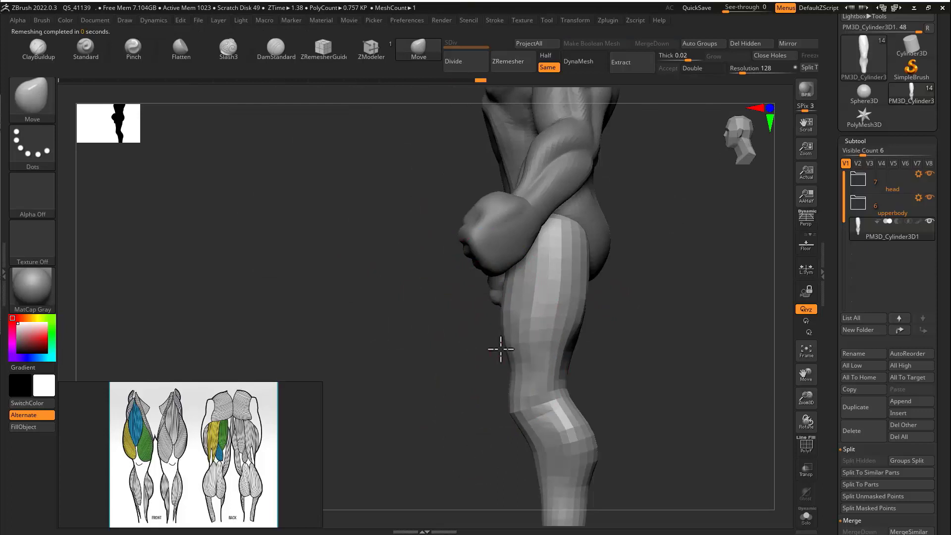
right_drag(503, 272, 768, 242)
- Expand the upperbody folder and show only the torso subtool together with the leg
click(905, 200)
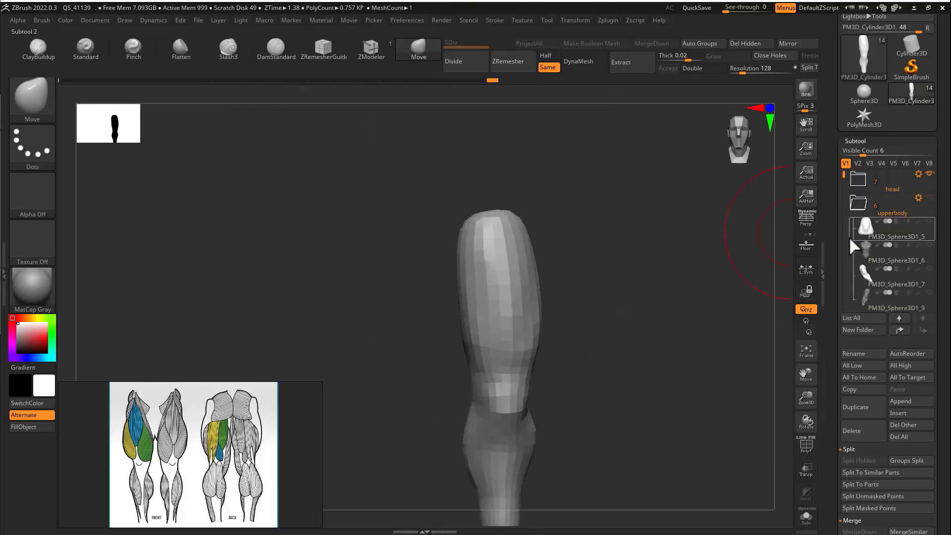
shift+click(928, 246)
click(929, 245)
right_drag(733, 250, 639, 210)
- Reshape the top of the thigh with the Move brush so it fits against the hip and pelvis
mouse_move(504, 218)
right_down()
mouse_move(640, 267)
mouse_move(507, 280)
right_up()
key(s)
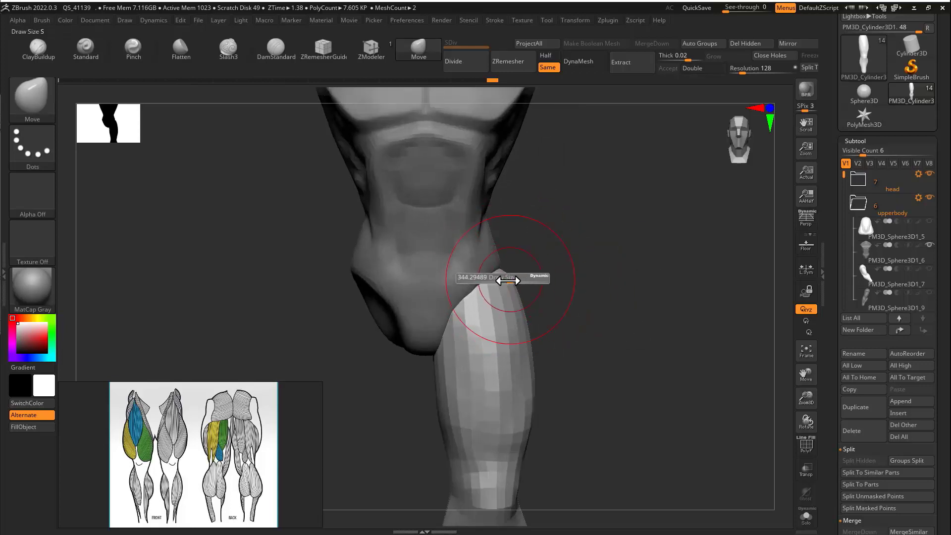
mouse_move(563, 361)
right_down()
mouse_move(498, 325)
mouse_move(577, 250)
mouse_move(606, 266)
mouse_move(547, 287)
mouse_move(673, 191)
mouse_move(660, 252)
mouse_move(574, 236)
right_up()
key(s)
right_drag(644, 253, 705, 284)
ctrl+right_drag(705, 284, 667, 253)
- Subdivide the leg to SDiv 2 and carve the front thigh muscle lines with the DamStandard brush
click(467, 67)
ctrl+right_drag(346, 94, 354, 115)
key(b)
key(d)
key(s)
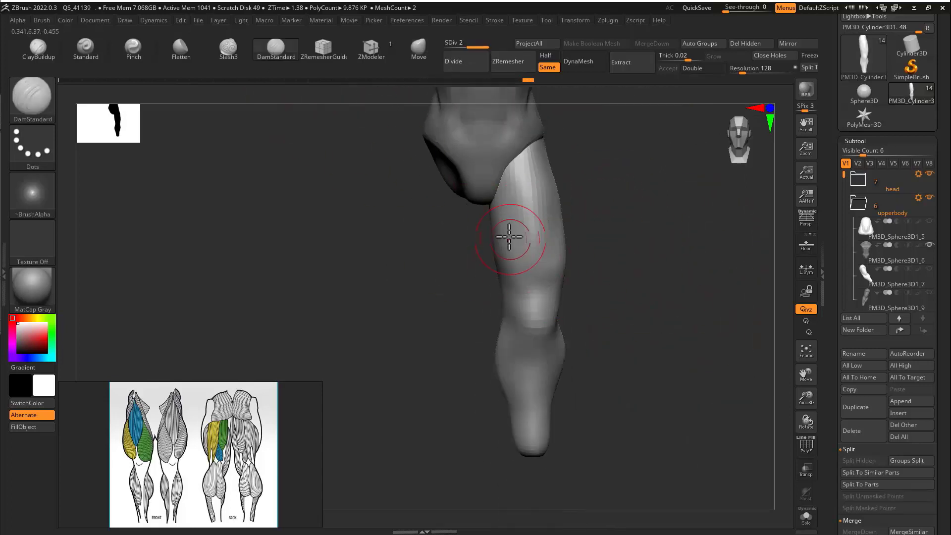
right_drag(541, 268, 543, 255)
drag(544, 254, 569, 186)
shift+right_drag(569, 187, 577, 153)
drag(577, 153, 589, 193)
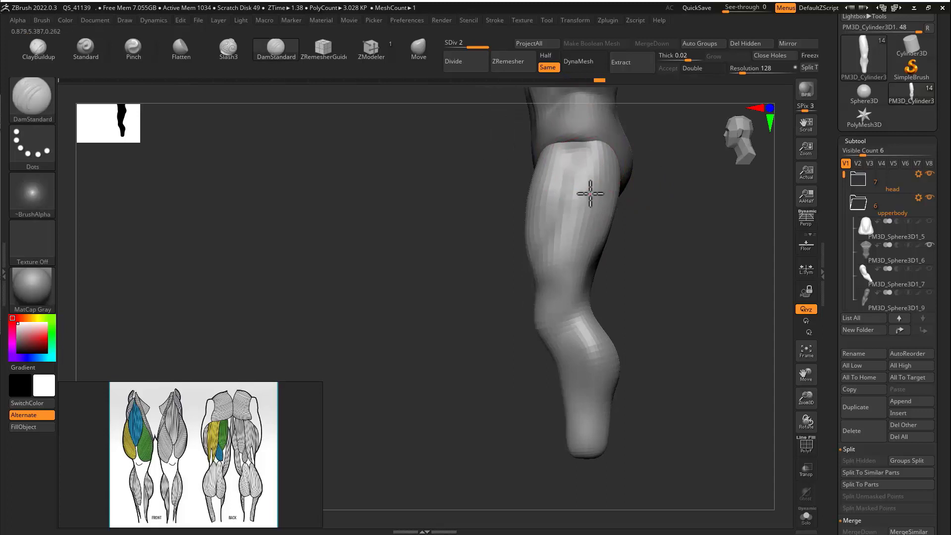
- Carve the muscle separations along the outer, back and inner sides of the thigh with the DamStandard brush
right_drag(590, 193, 589, 226)
drag(604, 245, 614, 285)
right_drag(614, 285, 619, 305)
drag(620, 305, 645, 289)
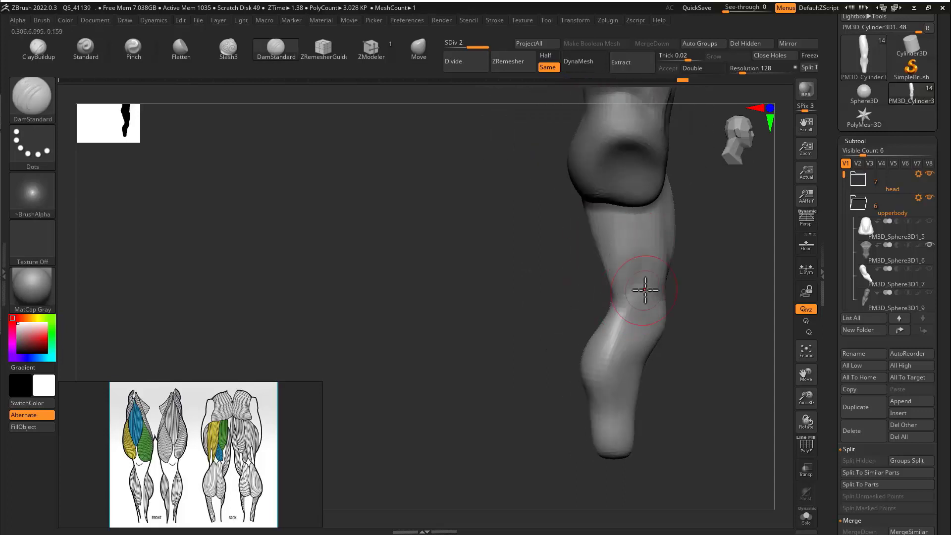
right_drag(645, 289, 645, 286)
mouse_move(730, 290)
right_down()
mouse_move(713, 273)
mouse_move(611, 316)
right_up()
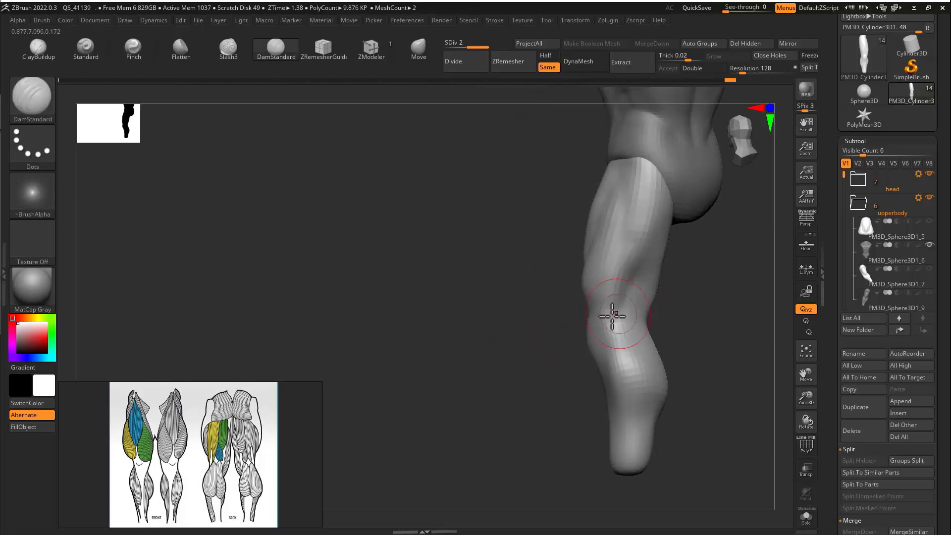
- Carve the knee, shin and calf muscle forms around the lower leg with the DamStandard brush
drag(611, 316, 623, 345)
right_drag(623, 345, 603, 328)
drag(617, 421, 623, 415)
right_drag(623, 415, 745, 305)
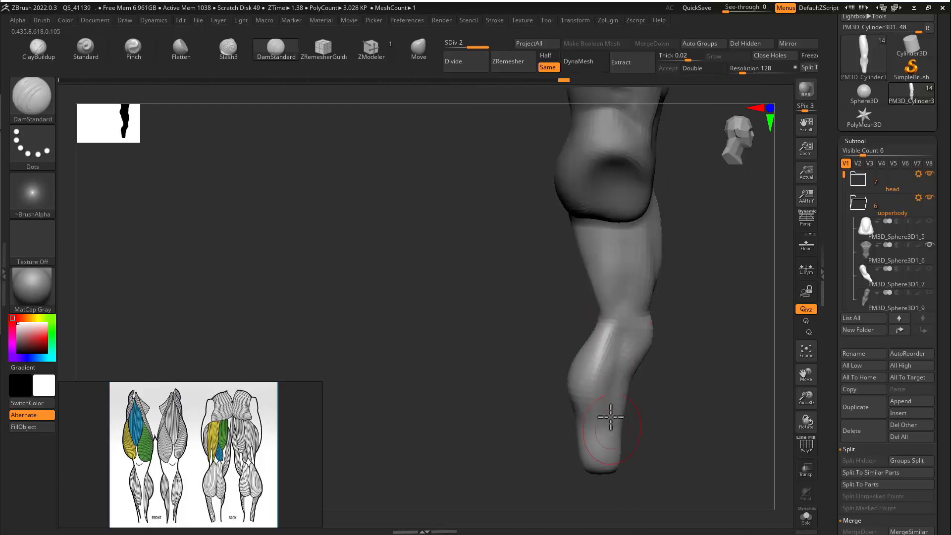
right_drag(609, 458, 568, 394)
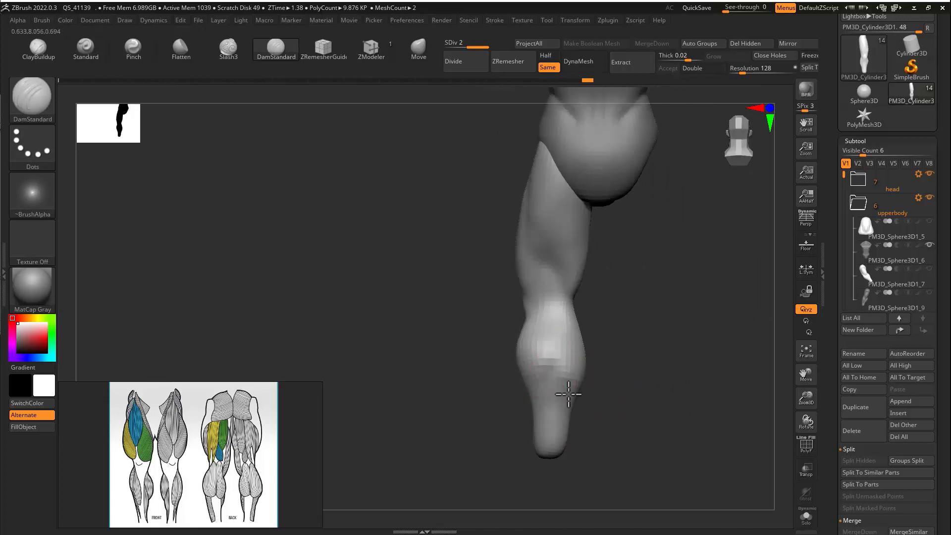
mouse_move(607, 276)
right_down()
mouse_move(611, 314)
mouse_move(590, 312)
right_up()
drag(590, 312, 594, 330)
mouse_move(594, 331)
right_down()
mouse_move(686, 314)
mouse_move(583, 306)
mouse_move(633, 316)
mouse_move(556, 284)
right_up()
right_drag(668, 247, 565, 238)
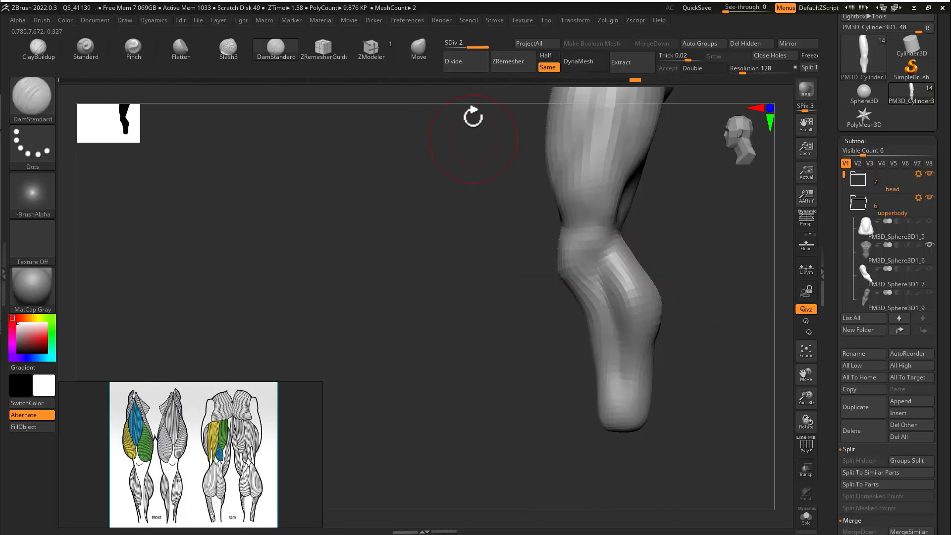
- Refine the front contour just below the knee with the Move brush
click(418, 50)
key(s)
mouse_move(589, 318)
mouse_down()
mouse_move(577, 318)
mouse_move(554, 266)
mouse_move(562, 280)
mouse_up()
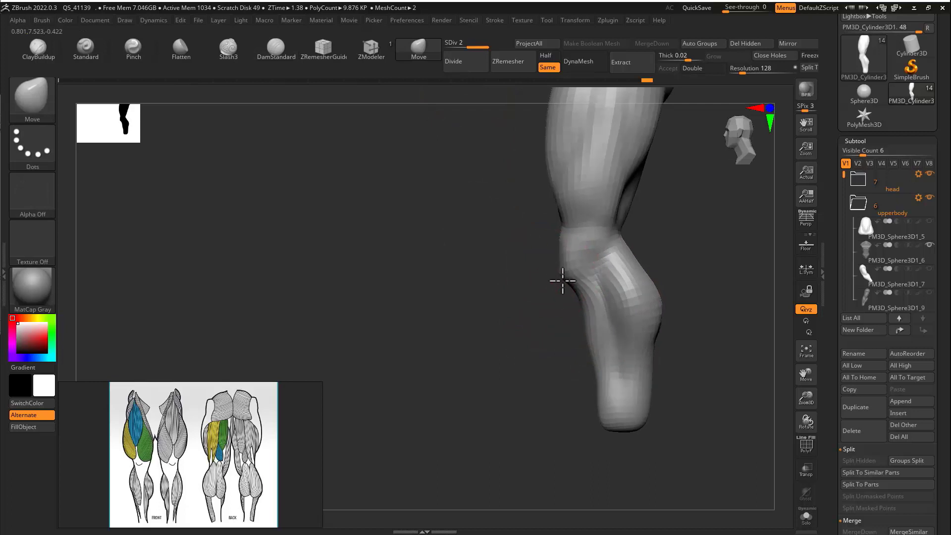
right_drag(520, 388, 598, 369)
- Define the lower edge of the calf muscle at the back of the leg with the DamStandard brush
click(282, 50)
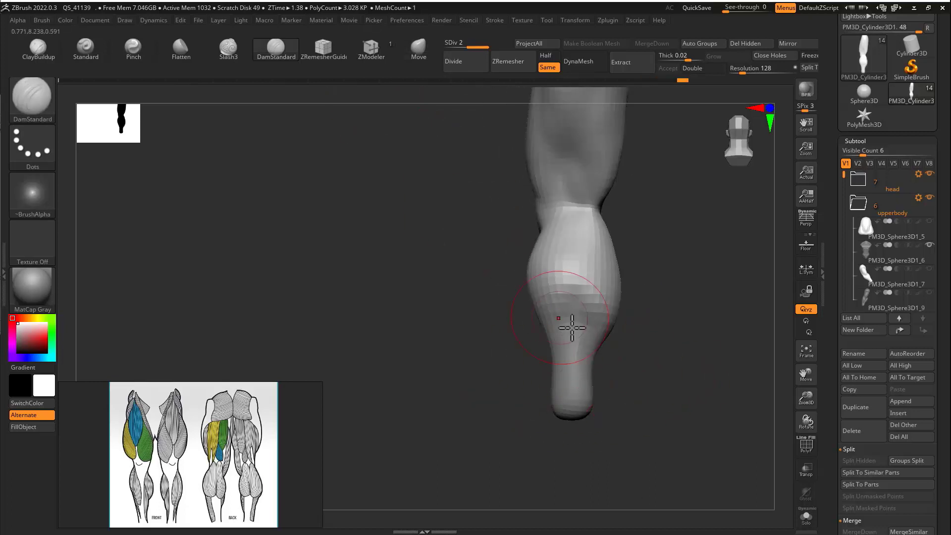
right_drag(589, 222, 628, 268)
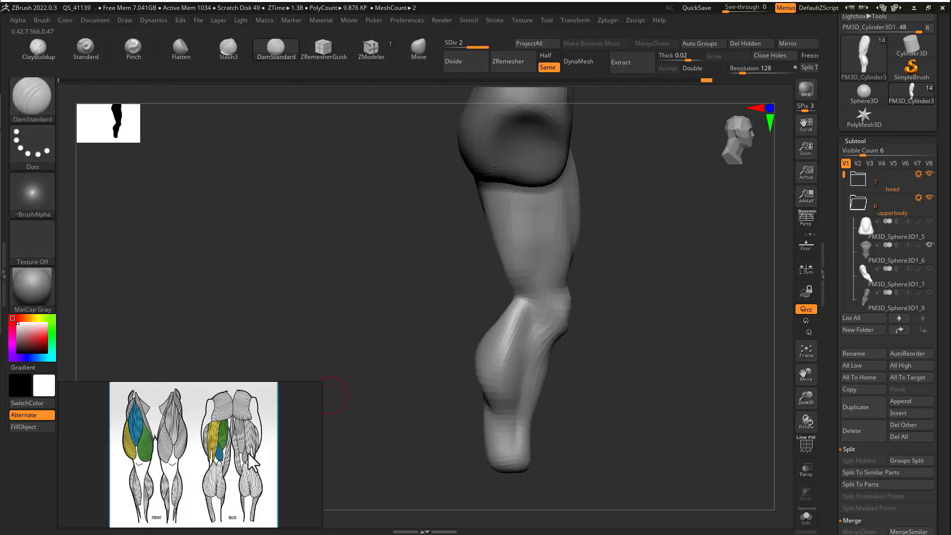
mouse_move(500, 265)
right_down()
mouse_move(611, 261)
mouse_move(611, 297)
mouse_move(552, 289)
right_up()
- Adjust the lower thigh and calf silhouettes with the Move brush from the side and front
click(417, 50)
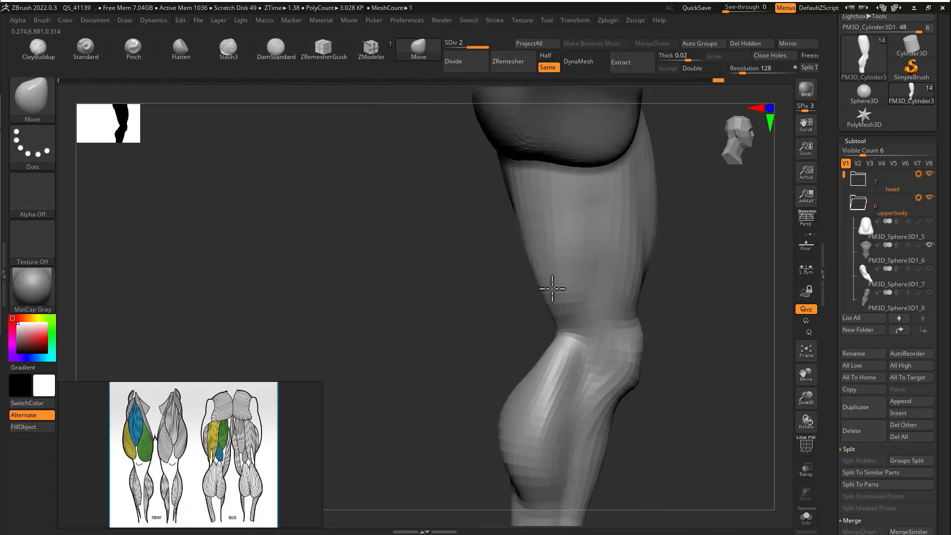
alt+right_drag(558, 321, 498, 430)
shift+right_drag(607, 310, 424, 227)
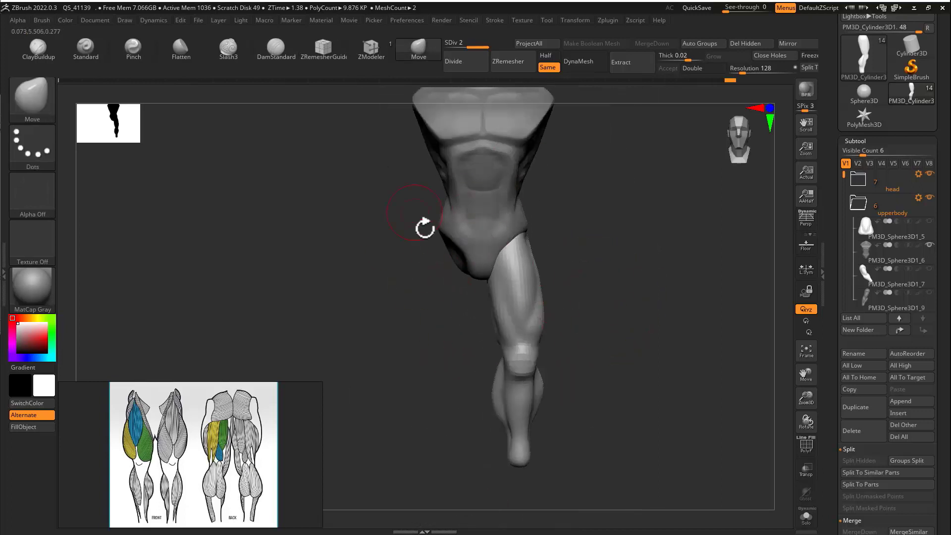
ctrl+right_drag(472, 401, 483, 319)
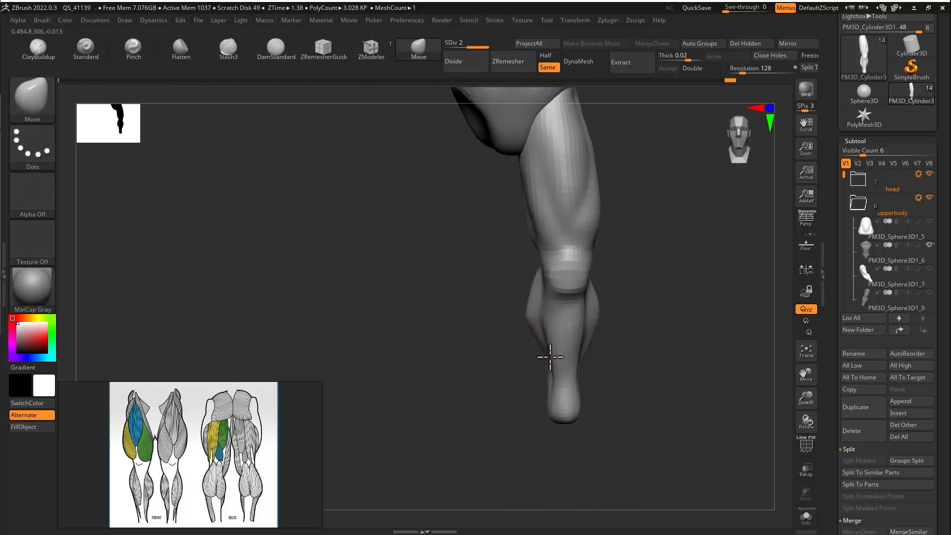
mouse_move(596, 347)
right_down()
mouse_move(635, 279)
mouse_move(590, 306)
mouse_move(554, 238)
right_up()
shift+right_drag(555, 238, 399, 162)
- Sharpen the calf and shin separation on the inner side of the lower leg with the DamStandard brush
key(b)
key(d)
key(s)
right_drag(430, 290, 449, 299)
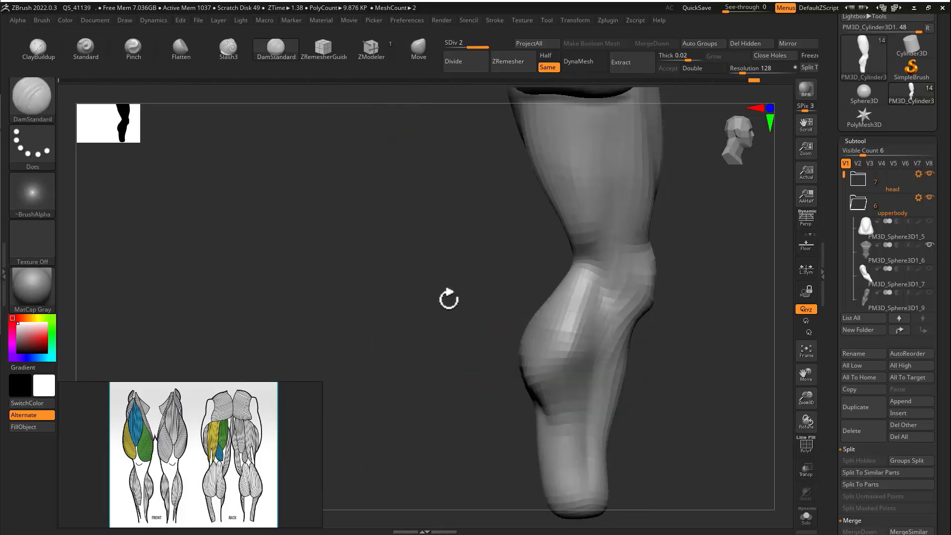
right_drag(594, 405, 697, 339)
- Append a sphere as a new subtool and place it below the lower end of the leg for the foot
click(900, 401)
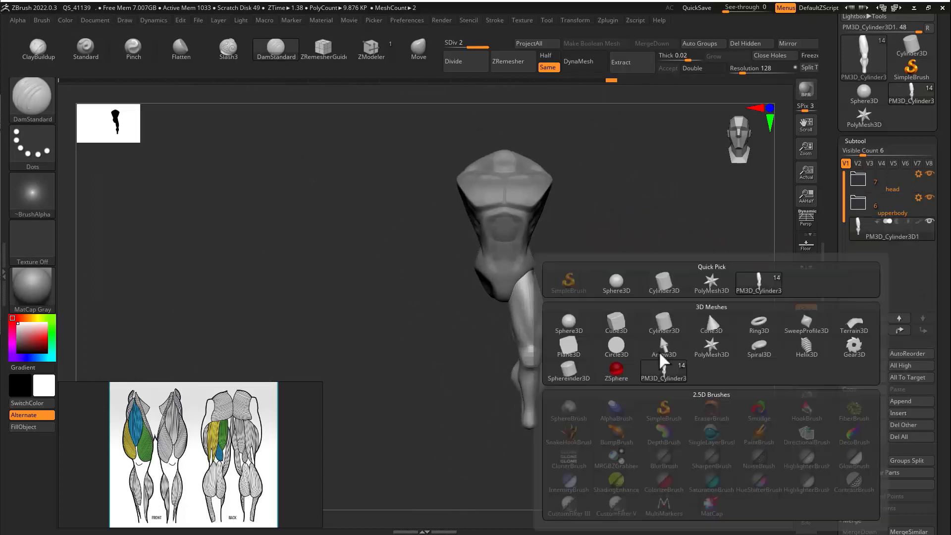
click(707, 311)
key(w)
drag(522, 193, 522, 396)
right_drag(556, 399, 551, 361)
drag(549, 358, 532, 358)
right_drag(497, 329, 668, 342)
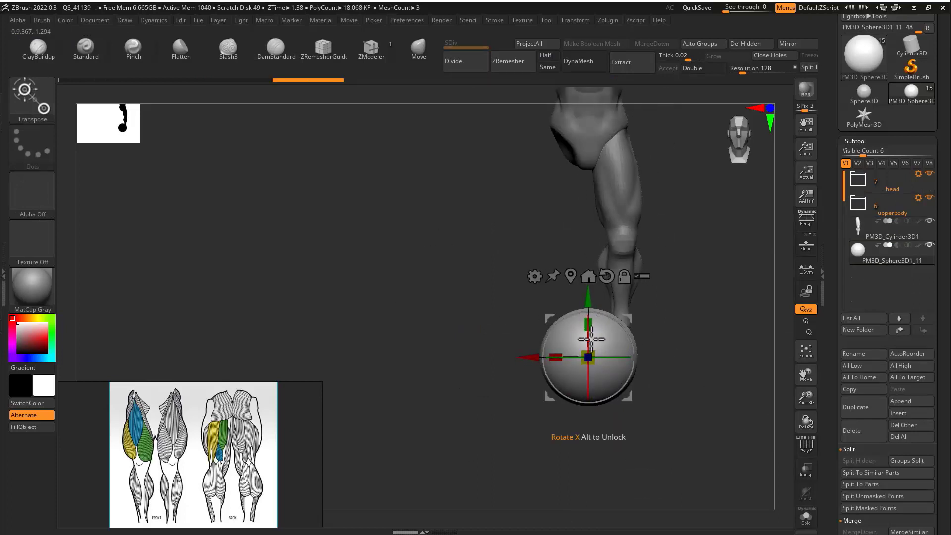
- Flatten the sphere vertically and cut away its lower half with KnifeRect to get a flat sole
drag(588, 324, 596, 346)
ctrl+shift+click(37, 101)
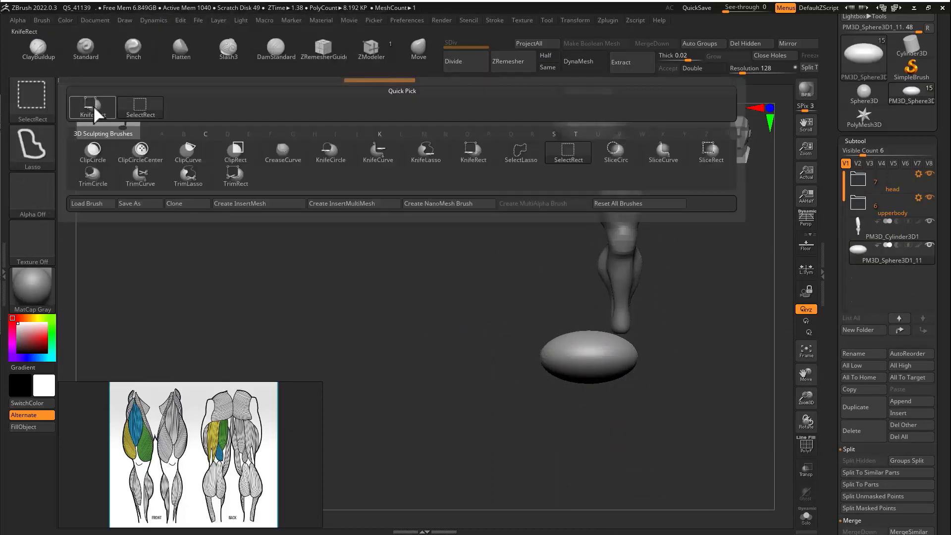
ctrl+shift+click(94, 110)
ctrl+shift+drag(720, 456, 461, 358)
key(w)
ctrl+shift+drag(695, 431, 431, 357)
- Narrow the round base into a tapered shoe-sole outline with the Move brush, working from below
key(f)
shift+right_drag(658, 407, 596, 269)
key(f)
key(f)
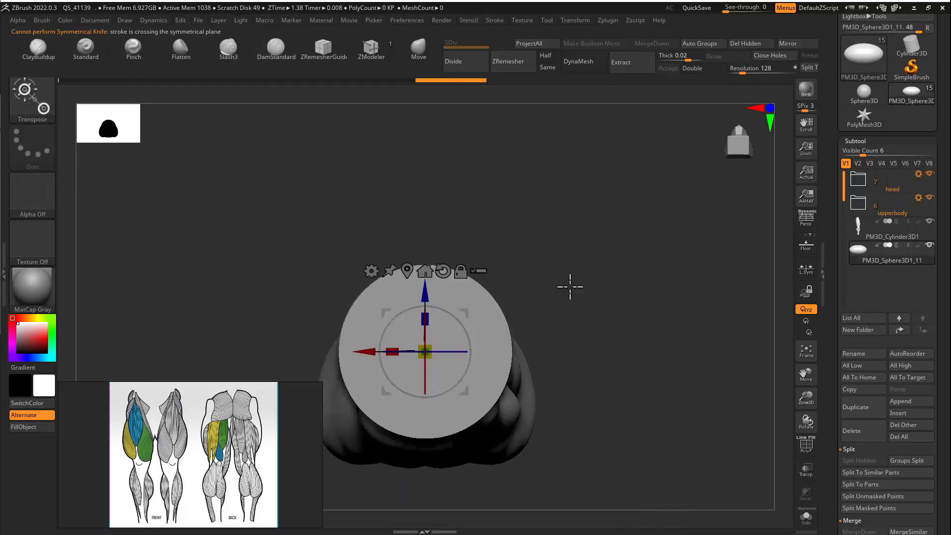
key(space)
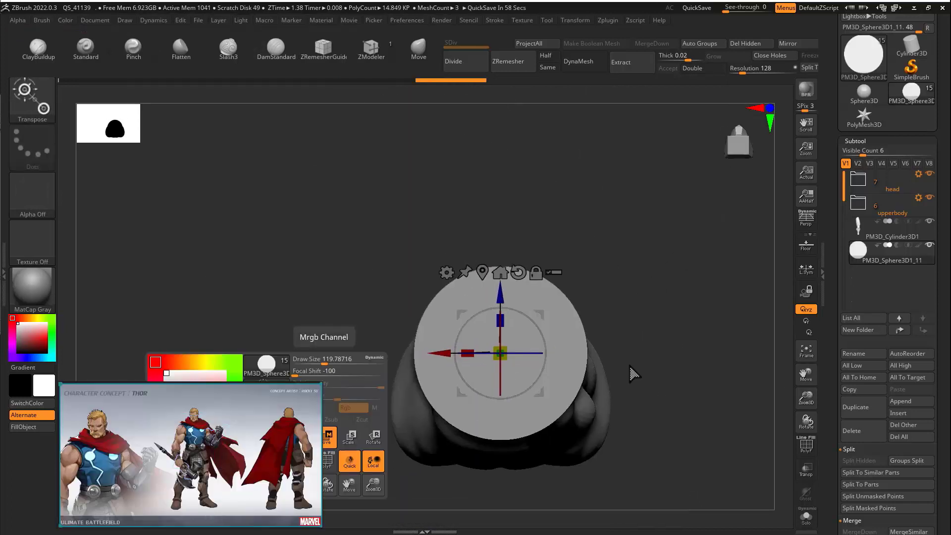
key(q)
key(s)
drag(441, 355, 496, 361)
drag(573, 348, 518, 347)
drag(548, 398, 519, 398)
drag(479, 292, 461, 353)
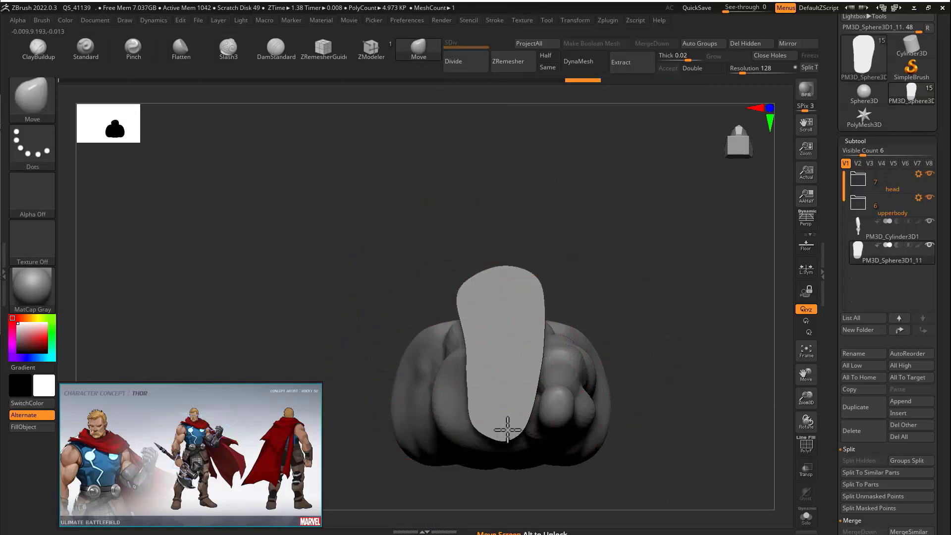
- Refine the sole outline with a curved arch, a rounded ball and a shifted heel using the Move brush
drag(477, 369, 492, 368)
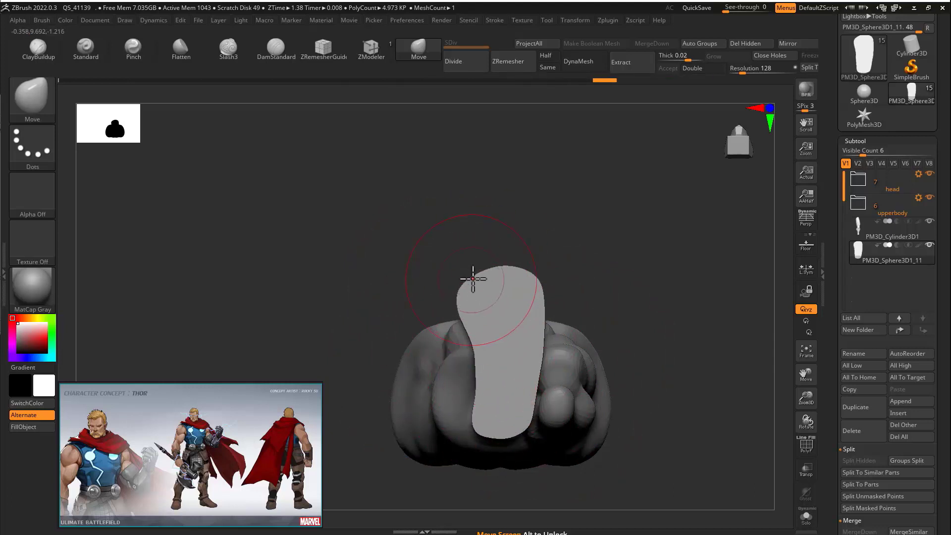
drag(539, 293, 547, 294)
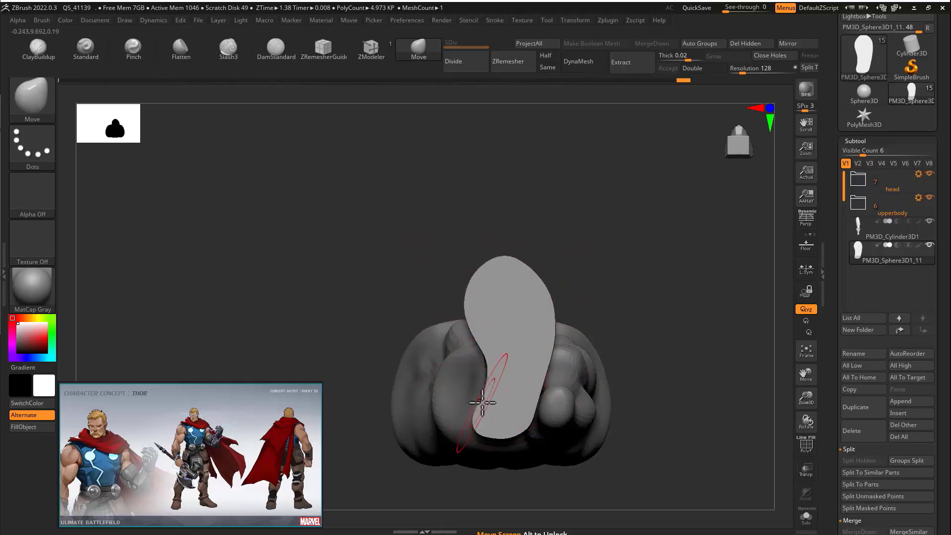
drag(507, 440, 545, 388)
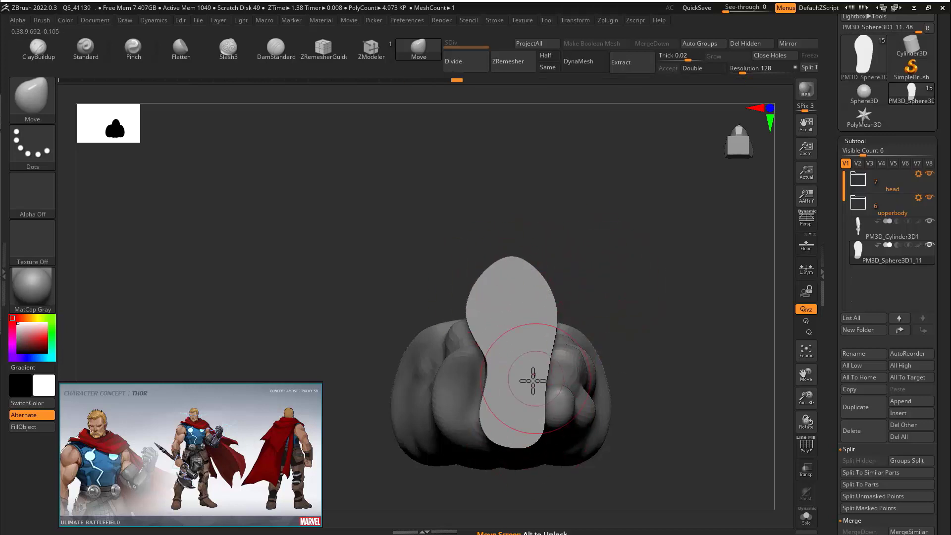
- Shape the foot's side profile with a high ankle sloping down to the toes
drag(596, 269, 433, 297)
ctrl+shift+click(656, 257)
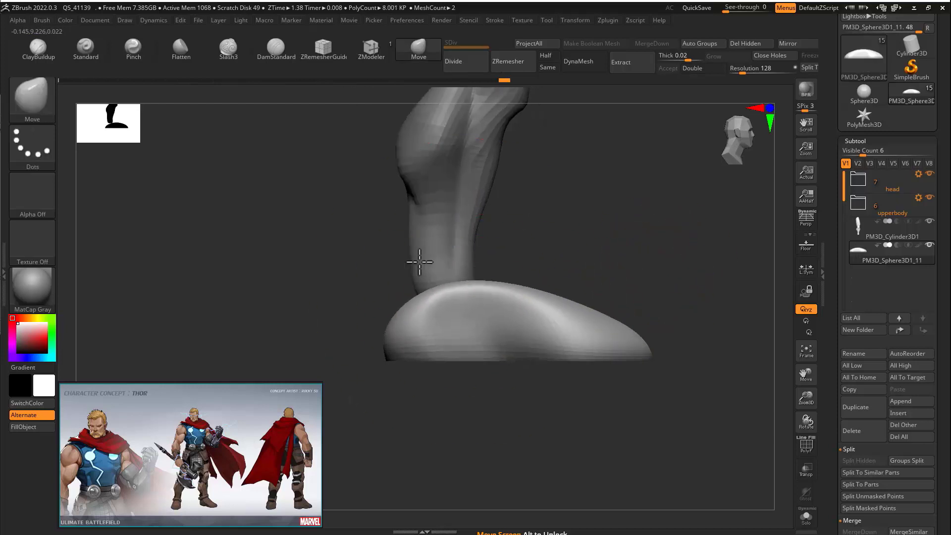
mouse_move(535, 282)
mouse_down()
mouse_move(569, 278)
mouse_move(682, 312)
mouse_move(489, 267)
mouse_move(448, 282)
mouse_move(371, 282)
mouse_move(471, 276)
mouse_move(505, 310)
mouse_move(403, 317)
mouse_move(596, 333)
mouse_move(578, 316)
mouse_move(651, 281)
mouse_move(578, 318)
mouse_move(609, 302)
mouse_up()
- Adjust the foot's fit under the leg with the gizmo, judging it against the full figure from the side
key(w)
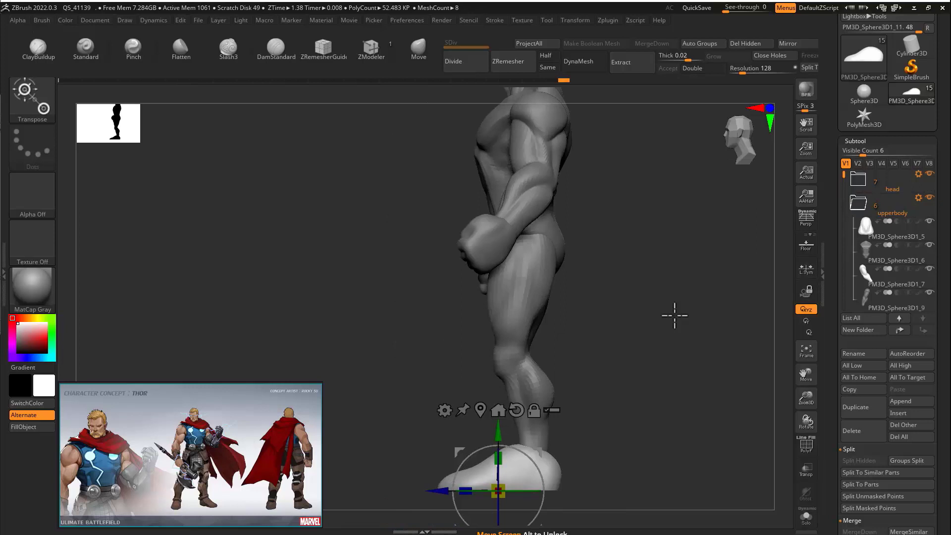
drag(673, 314, 533, 435)
drag(477, 441, 478, 441)
click(854, 208)
drag(654, 376, 694, 354)
- Refine the heel, instep and toe profile of the foot from the side with the Move and Smooth brushes
key(q)
ctrl+shift+click(552, 412)
ctrl+shift+click(666, 363)
drag(634, 390, 614, 349)
alt+drag(705, 358, 590, 354)
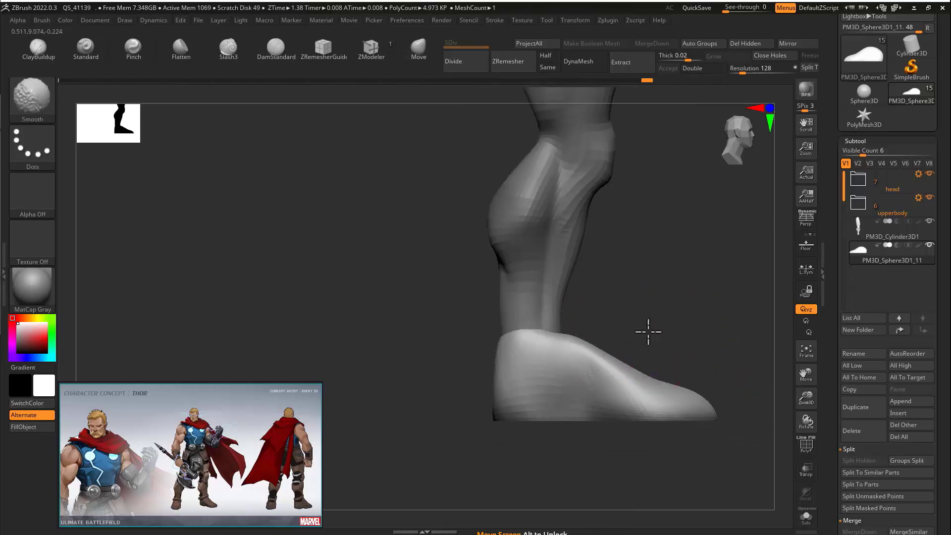
alt+drag(648, 332, 601, 327)
key(s)
drag(644, 368, 559, 306)
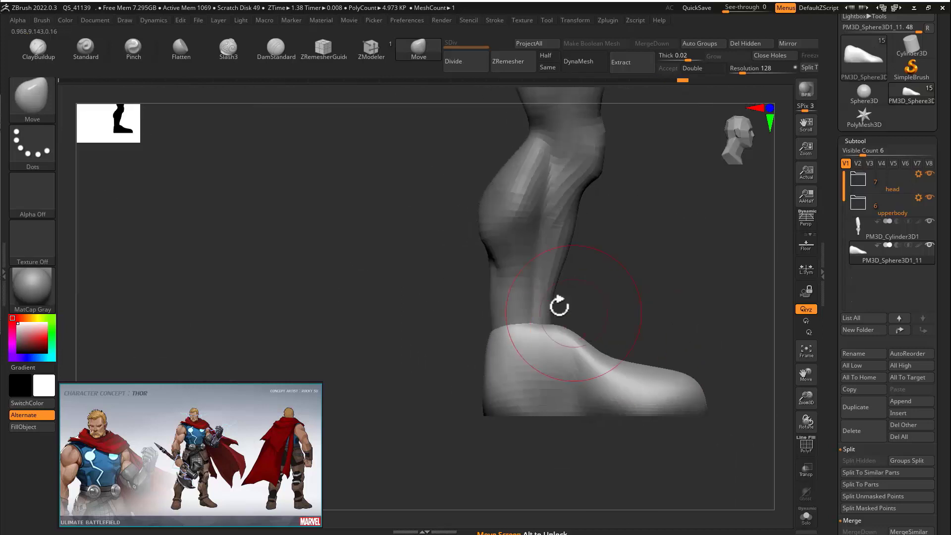
drag(556, 345, 781, 391)
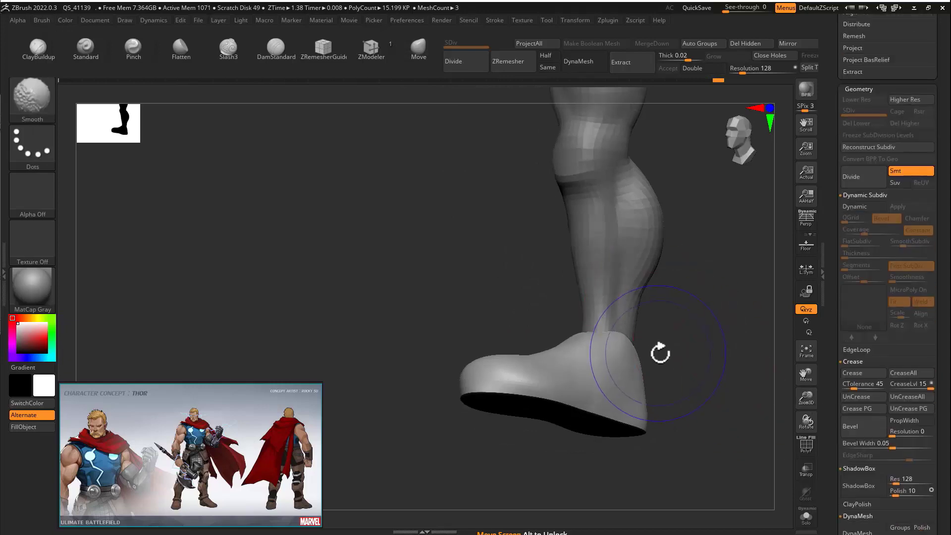
- Remesh the foot with ZRemesher at Same density, keeping polygroups and setting SmoothGroups to its minimum
key(shift+f)
drag(660, 350, 723, 297)
drag(848, 347, 848, 279)
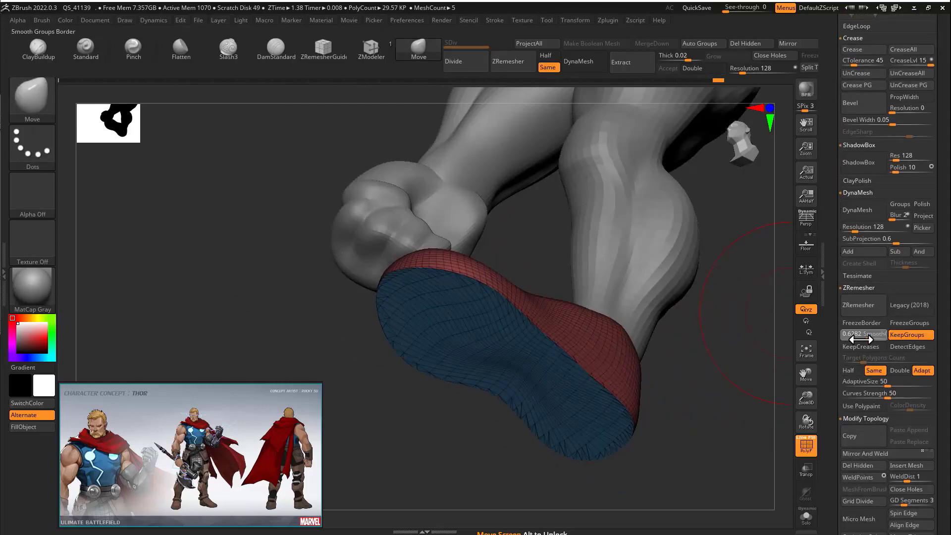
mouse_move(702, 331)
mouse_down()
mouse_move(709, 356)
mouse_move(703, 317)
mouse_move(736, 375)
mouse_move(683, 373)
mouse_up()
ctrl+shift+click(614, 418)
ctrl+click(753, 331)
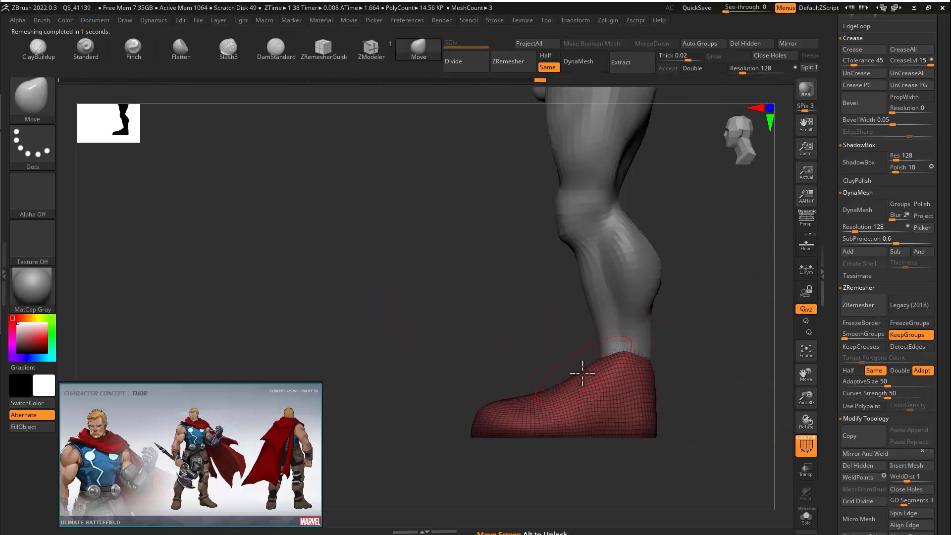
- Adjust the sole edge, heel and ankle width of the foot with the Move brush from below, behind and front
drag(560, 357, 652, 259)
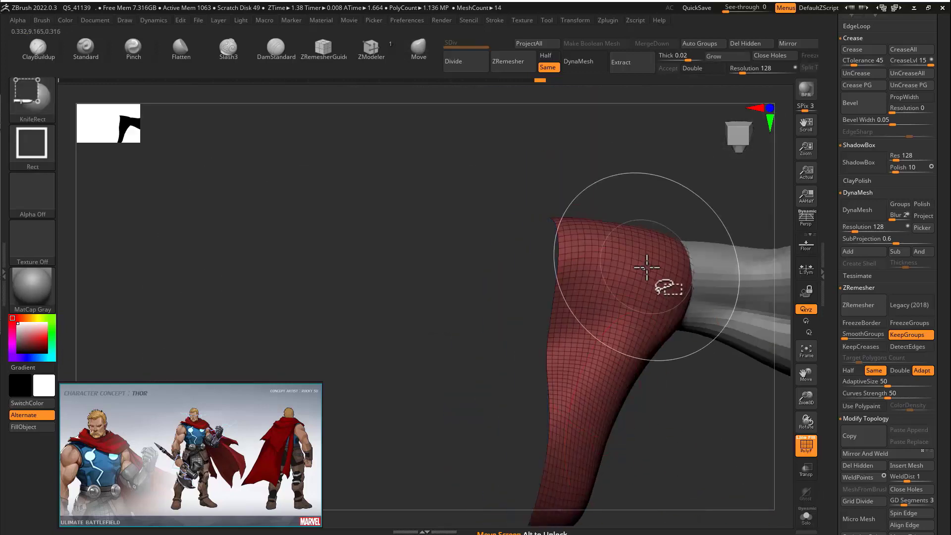
key(ctrl)
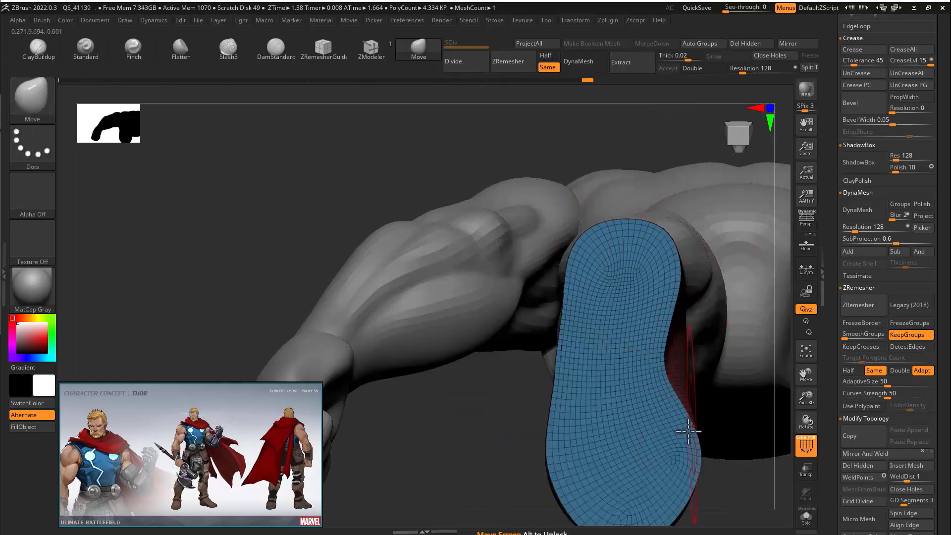
drag(688, 430, 598, 315)
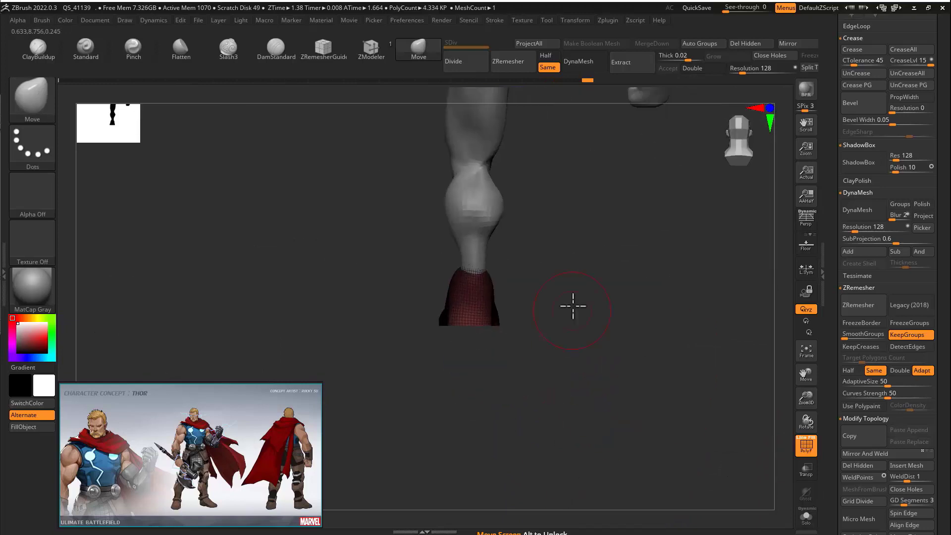
drag(658, 272, 615, 294)
drag(436, 293, 445, 310)
key(s)
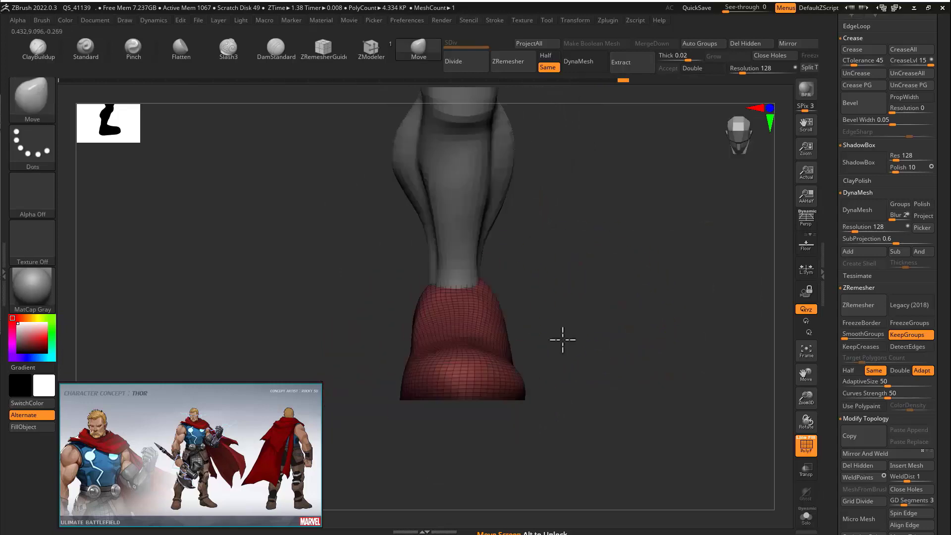
drag(563, 340, 606, 351)
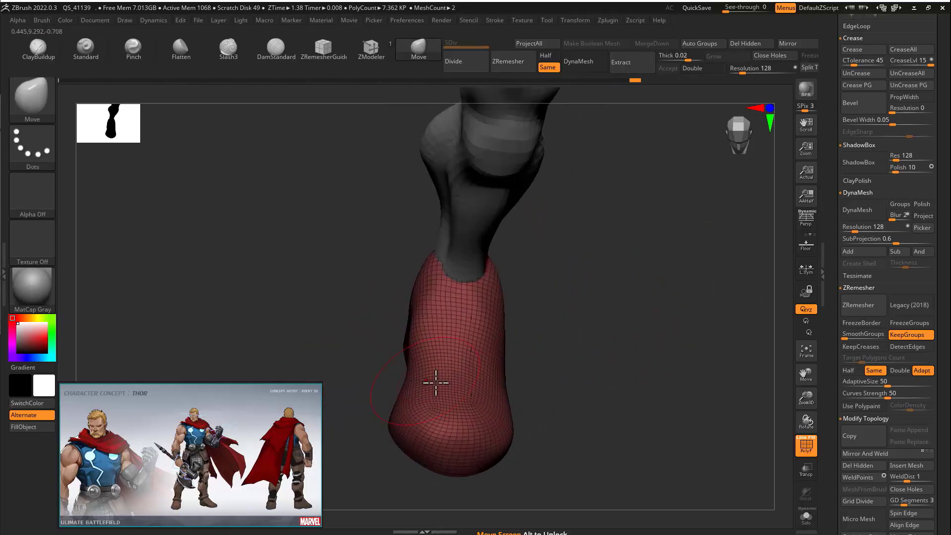
- Refine the forefoot and instep slope with the Move brush from above and the side
drag(574, 317, 440, 330)
shift+drag(634, 317, 589, 312)
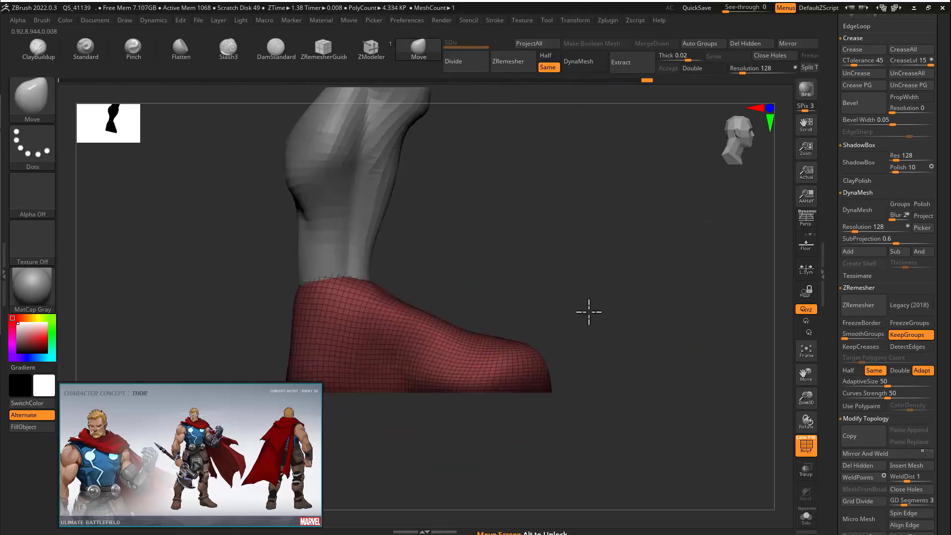
drag(454, 342, 441, 336)
mouse_move(440, 336)
right_down()
mouse_move(526, 340)
mouse_move(599, 246)
right_up()
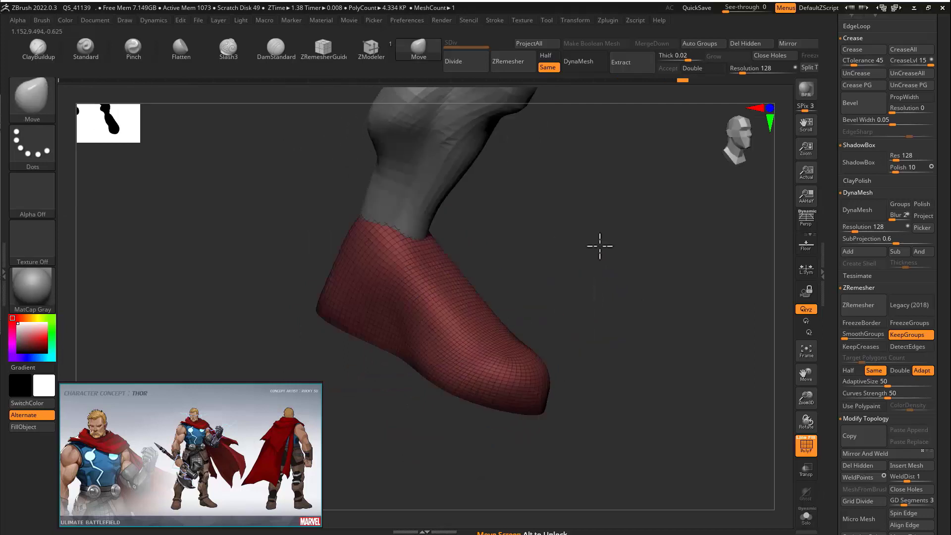
shift+drag(599, 246, 552, 212)
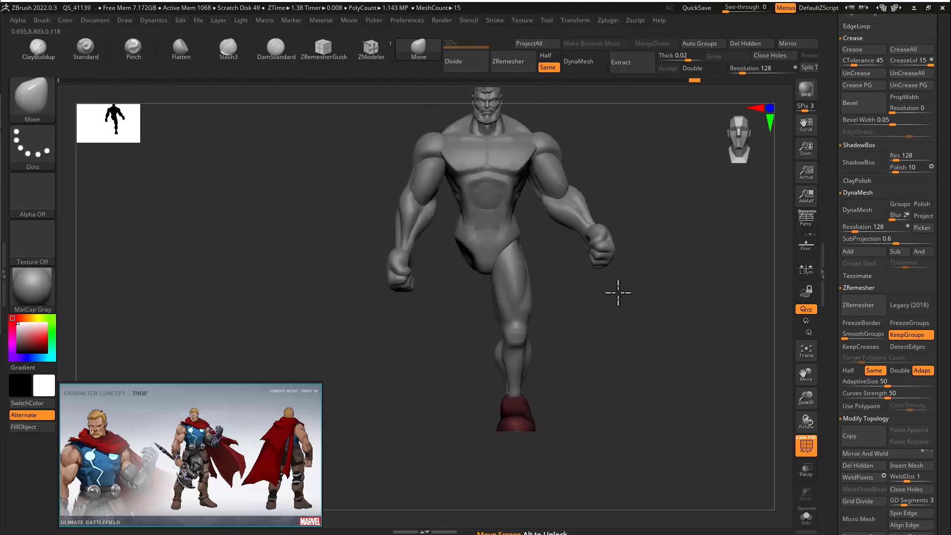
- Scale the foot down slightly with the gizmo to suit the proportions of the whole figure
drag(615, 290, 548, 372)
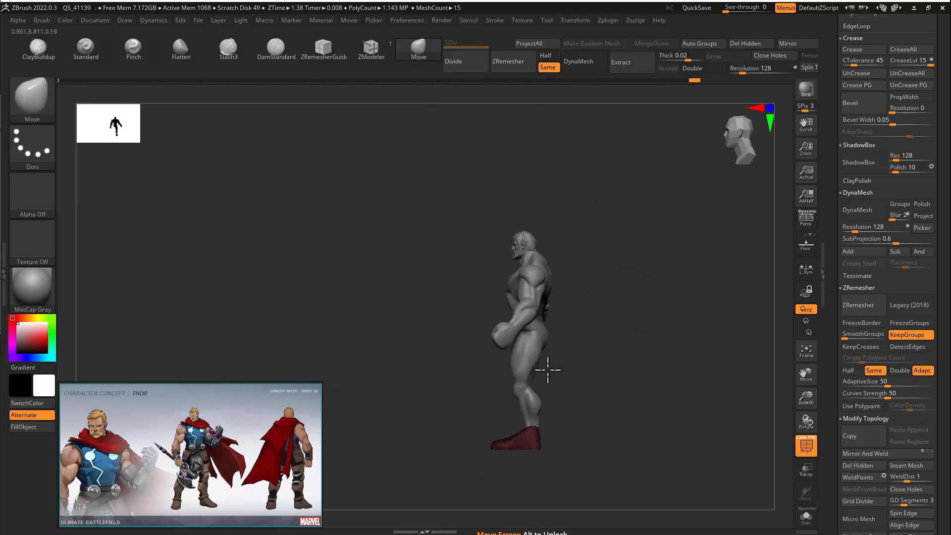
key(w)
drag(560, 429, 574, 393)
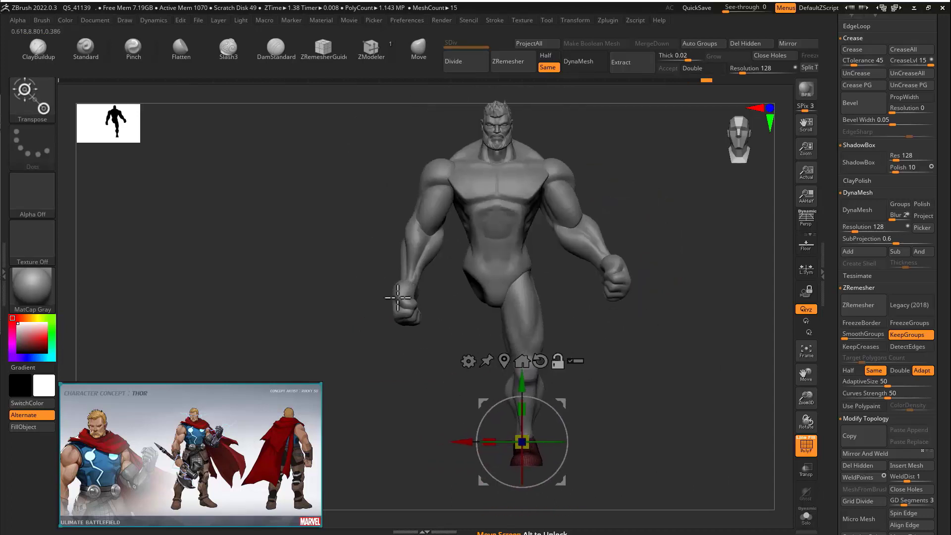
key(q)
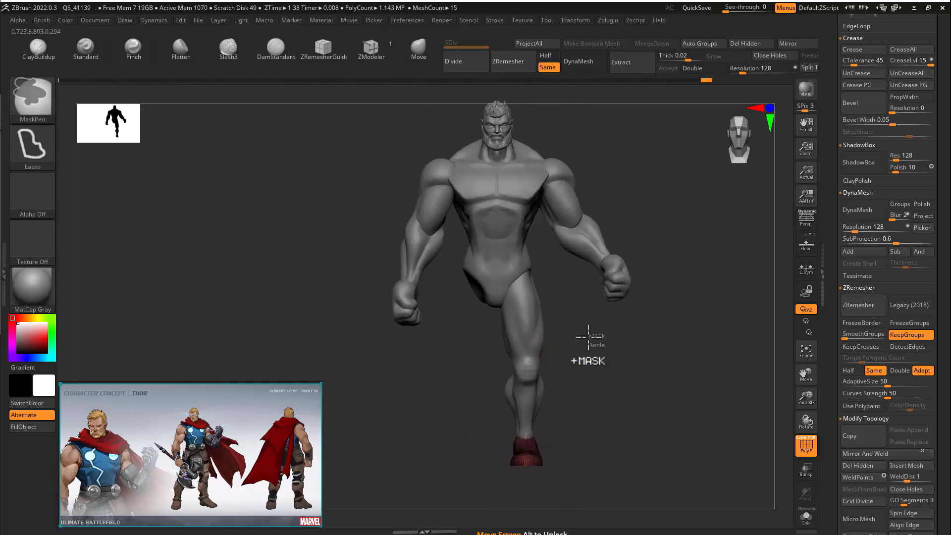
- Select the arm subtool on the modelled leg's side from the upperbody folder for transforming
alt+click(520, 347)
alt+click(495, 233)
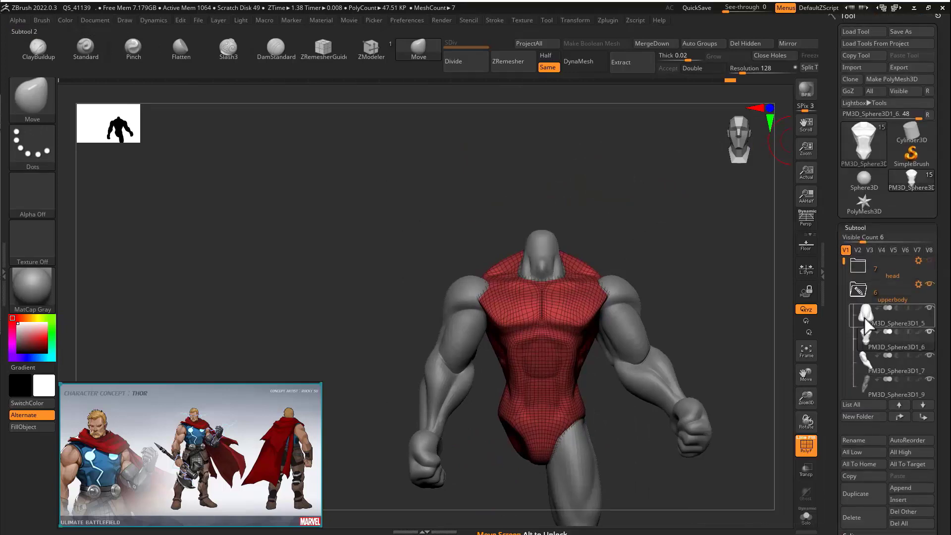
click(866, 325)
click(870, 371)
key(w)
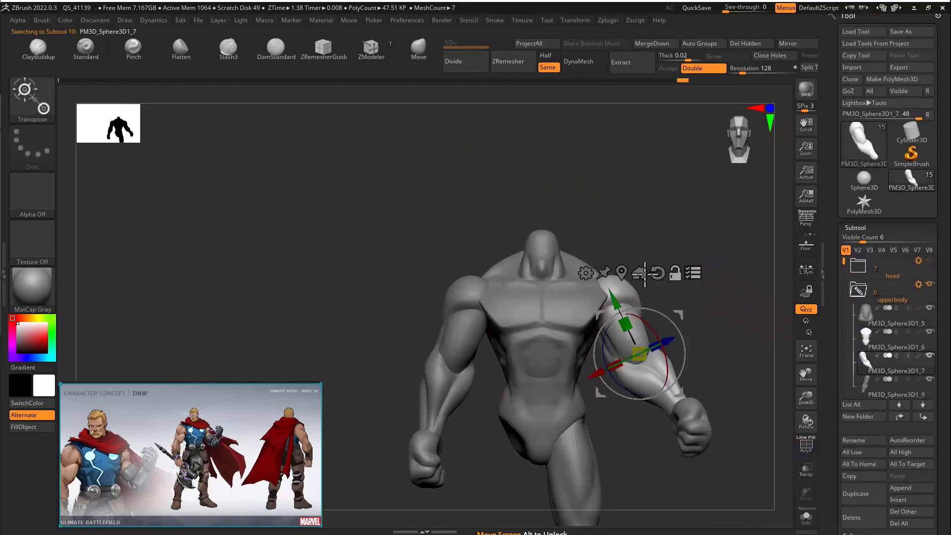
click(656, 273)
drag(640, 350, 635, 350)
key(ctrl+z)
- Reposition the arm on the modelled leg's side slightly at the shoulder with the gizmo
alt+click(638, 333)
ctrl+right_drag(697, 356, 669, 266)
shift+right_drag(698, 287, 682, 348)
drag(609, 282, 612, 281)
drag(651, 241, 643, 233)
mouse_move(642, 233)
right_down()
mouse_move(595, 244)
mouse_move(488, 335)
right_up()
key(q)
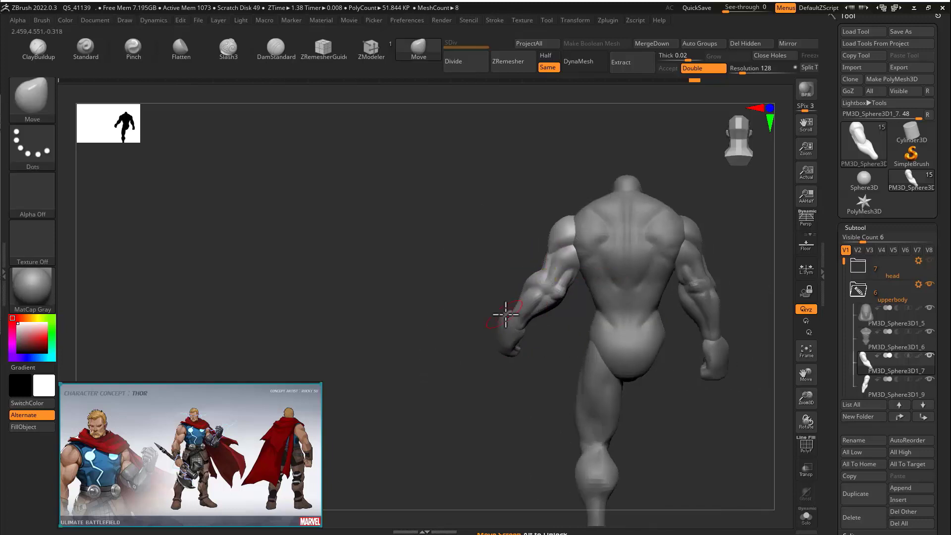
- Select the opposite arm and shift it slightly at the shoulder with the gizmo from the front
alt+click(518, 341)
alt+right_drag(548, 361, 484, 391)
alt+click(631, 305)
key(w)
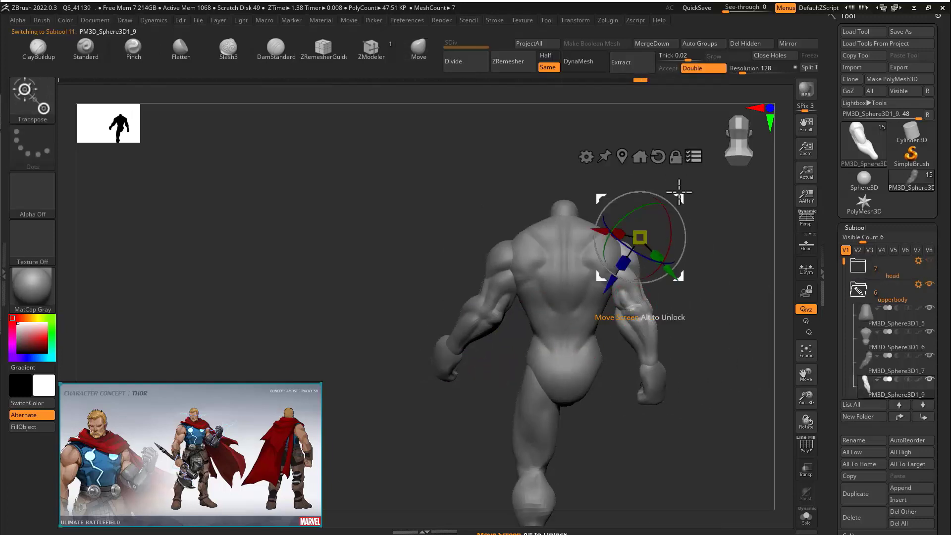
shift+right_drag(693, 208, 725, 248)
ctrl+right_drag(724, 248, 725, 283)
drag(570, 207, 563, 206)
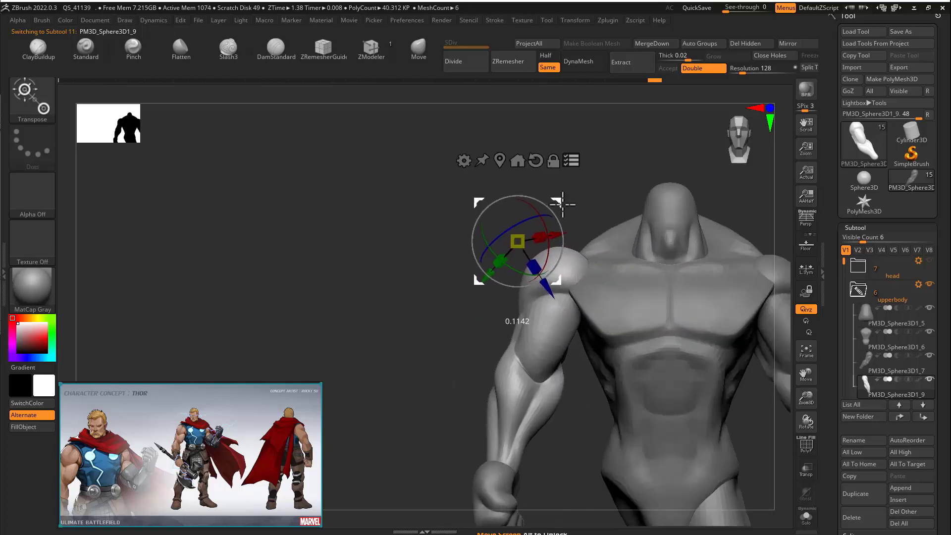
ctrl+right_drag(562, 205, 367, 360)
key(q)
key(w)
key(q)
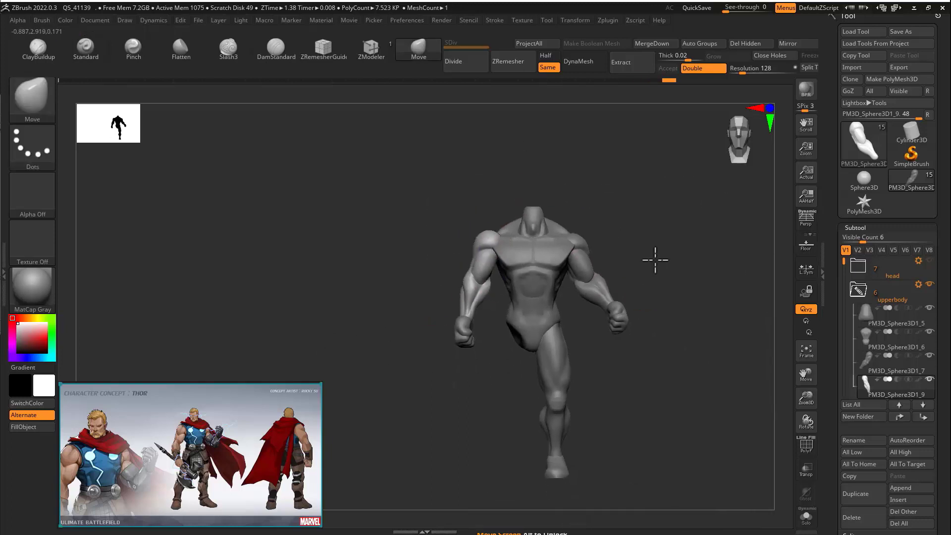
- Merge the foot into the leg subtool and bring up its transform gizmo in the view from below
alt+right_drag(655, 260, 622, 181)
ctrl+right_drag(622, 181, 575, 301)
alt+click(524, 349)
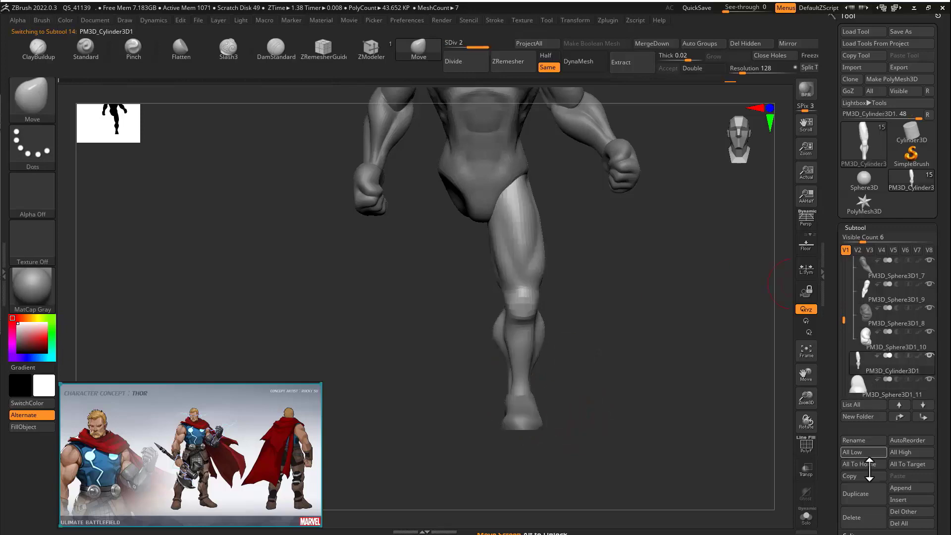
scroll(868, 468, down, 5)
drag(662, 352, 632, 388)
key(w)
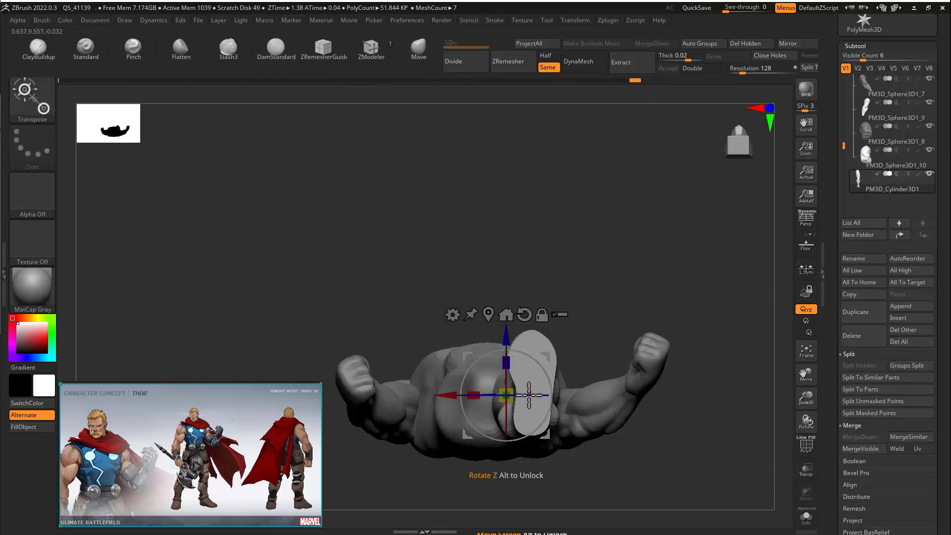
- Rotate the leg and foot outward about 17 degrees as seen from below, and mirror them as a second leg
drag(529, 395, 575, 378)
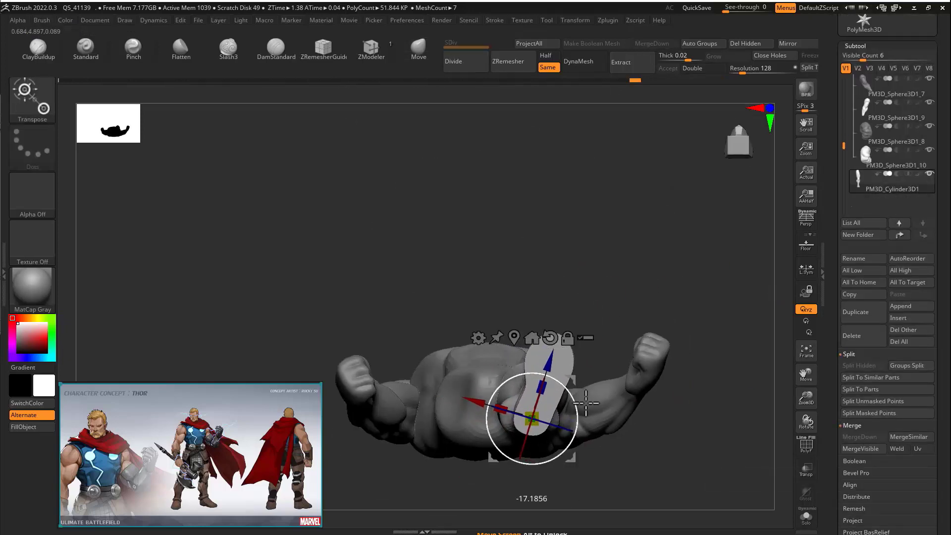
right_drag(596, 427, 639, 347)
ctrl+right_drag(638, 347, 63, 288)
click(787, 43)
click(421, 254)
- Select the relaxed arm with the Move brush ready and examine how both shoulders sit from the front and back
mouse_move(585, 218)
shift+right_down()
mouse_move(648, 216)
mouse_move(644, 203)
mouse_move(574, 257)
mouse_move(565, 306)
mouse_move(604, 233)
mouse_move(475, 306)
mouse_move(617, 229)
mouse_move(549, 181)
mouse_move(539, 186)
mouse_move(606, 209)
mouse_move(647, 193)
mouse_move(608, 191)
mouse_move(696, 202)
mouse_move(602, 201)
mouse_move(623, 195)
mouse_move(549, 213)
shift+right_up()
alt+click(605, 233)
key(q)
alt+click(461, 223)
mouse_move(415, 231)
ctrl+right_down()
mouse_move(408, 232)
mouse_move(509, 238)
ctrl+right_up()
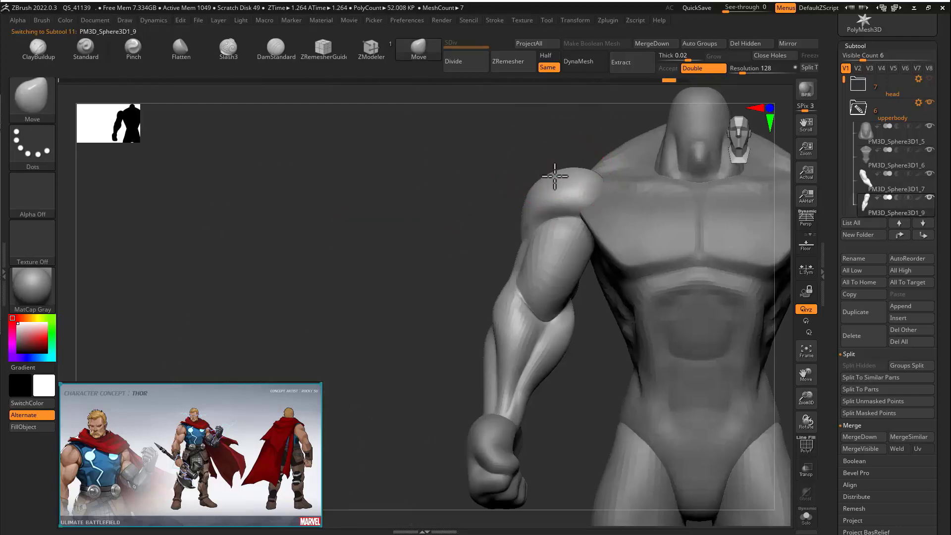
right_drag(477, 189, 673, 121)
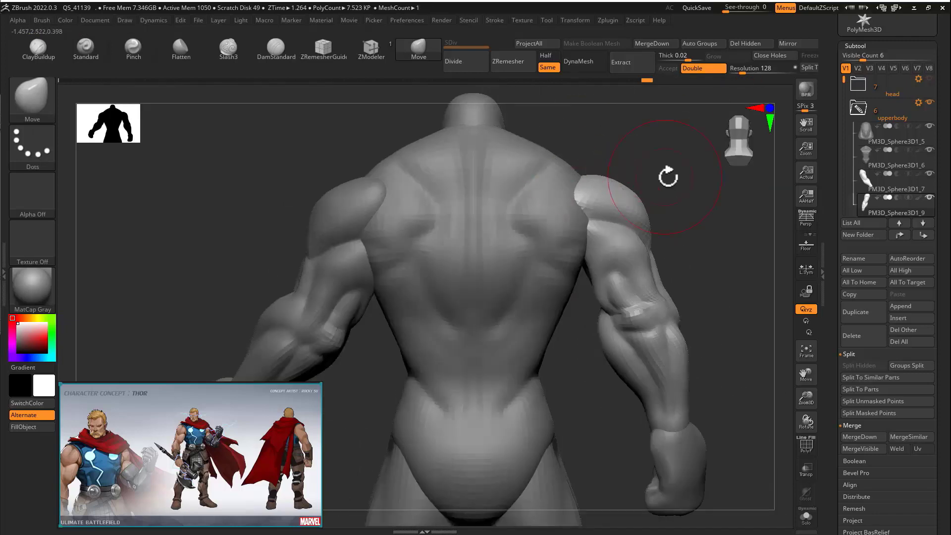
right_drag(668, 177, 625, 298)
- Turn on transposing of all selected subtools and nudge the relaxed arm slightly against the torso with the gizmo
key(w)
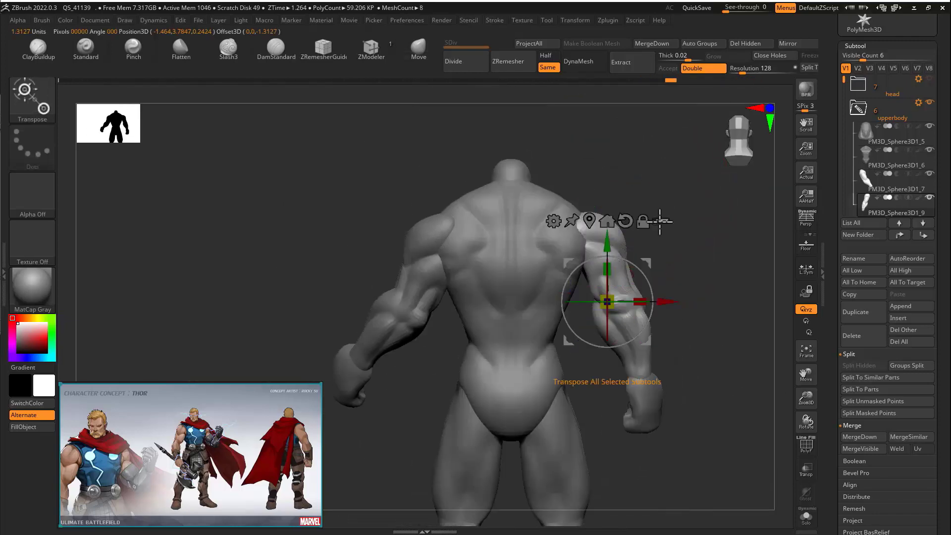
ctrl+right_drag(648, 233, 639, 284)
alt+right_drag(639, 285, 694, 229)
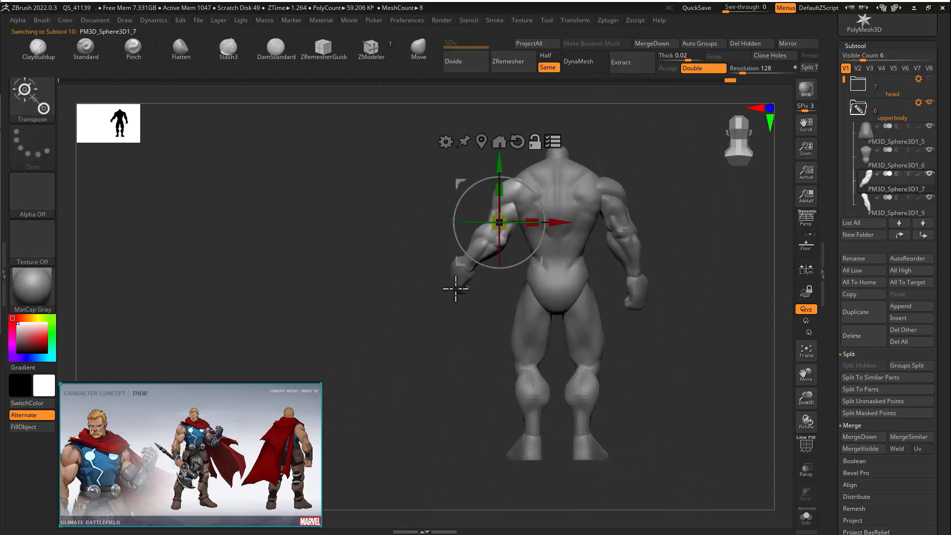
alt+click(455, 288)
alt+click(532, 337)
alt+click(569, 242)
alt+click(619, 228)
ctrl+right_drag(633, 228, 647, 192)
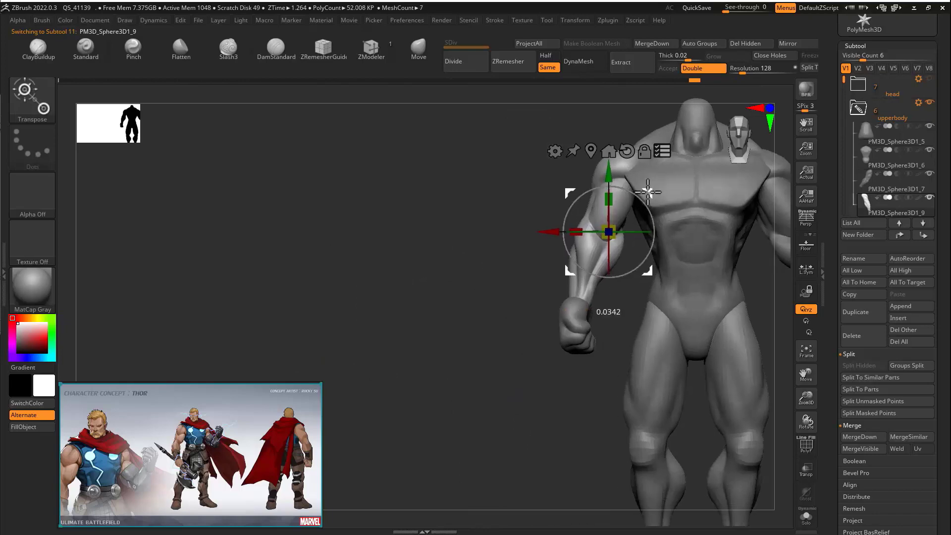
alt+right_drag(549, 225, 421, 275)
- Return to the Move brush, adjust its size and compare the shapes of both arms from the front
key(q)
mouse_move(322, 293)
right_down()
mouse_move(439, 280)
mouse_move(347, 287)
right_up()
mouse_move(346, 287)
ctrl+right_down()
mouse_move(396, 260)
mouse_move(436, 365)
ctrl+right_up()
key(s)
ctrl+right_drag(544, 205, 616, 330)
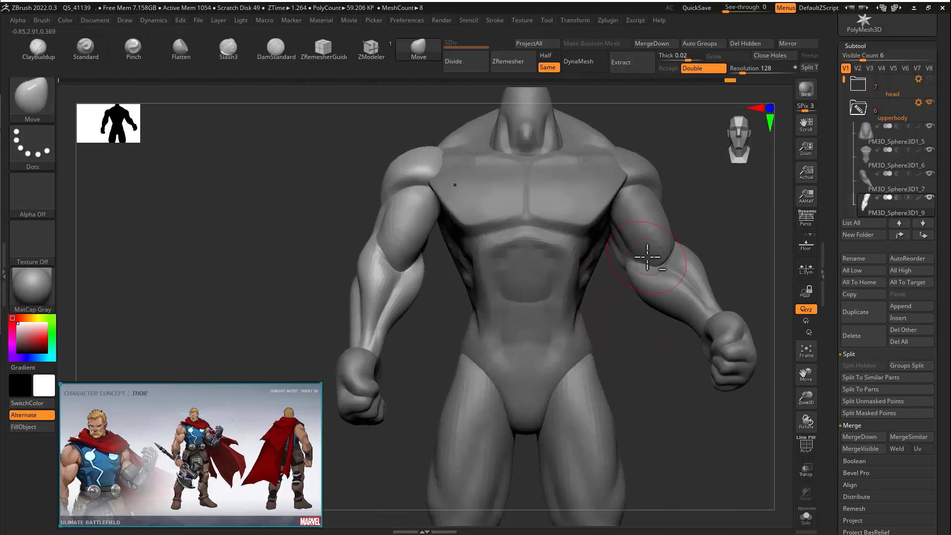
ctrl+right_drag(647, 257, 661, 293)
- Select the fist of the relaxed arm and reposition it at the wrist with the gizmo from several views
alt+click(459, 255)
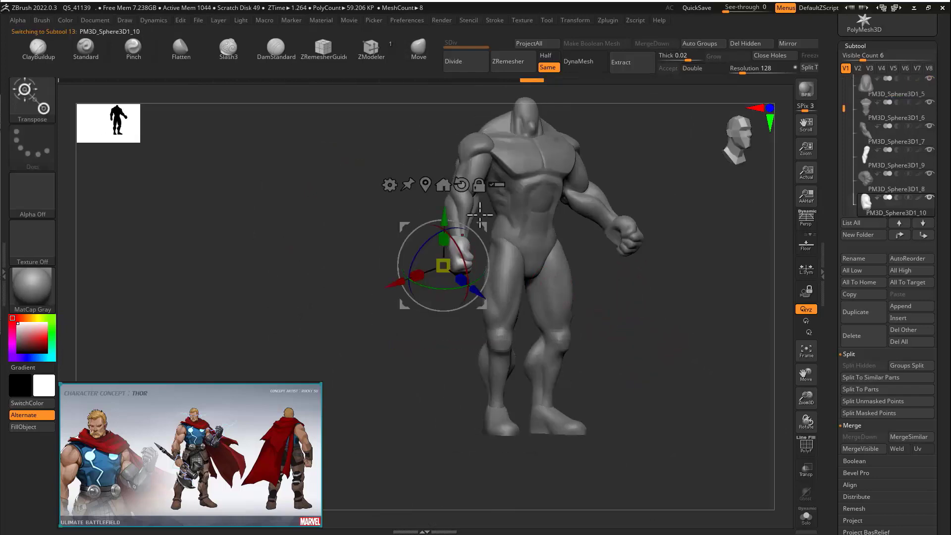
right_drag(352, 267, 476, 342)
shift+right_drag(550, 262, 658, 255)
alt+click(556, 176)
alt+click(573, 97)
drag(594, 178, 476, 178)
drag(558, 177, 570, 190)
right_drag(255, 221, 386, 306)
drag(445, 244, 455, 242)
- Select the opposite fist and align it with its forearm, rotating it about 10 degrees at the wrist
right_drag(455, 241, 594, 236)
alt+click(565, 249)
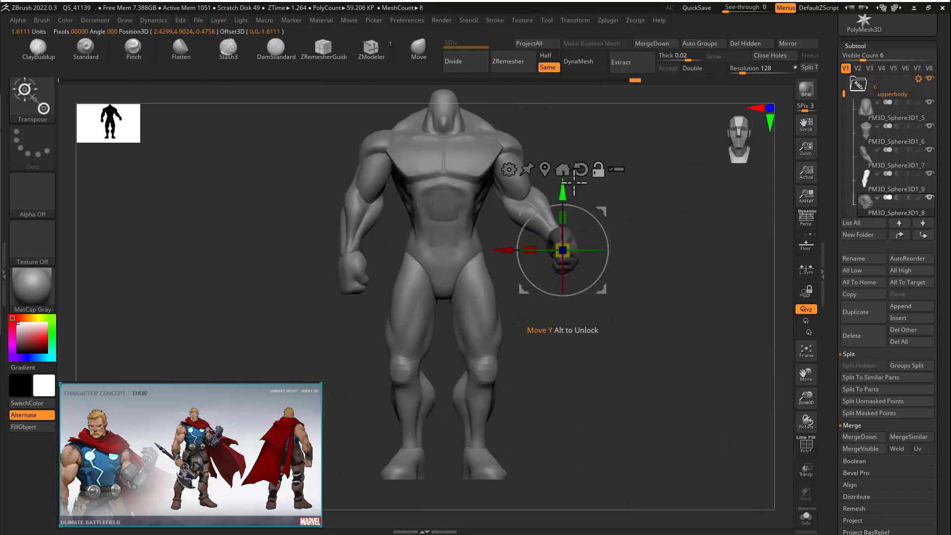
ctrl+right_drag(658, 231, 515, 262)
drag(589, 229, 605, 213)
right_drag(718, 233, 619, 267)
ctrl+right_drag(619, 268, 735, 262)
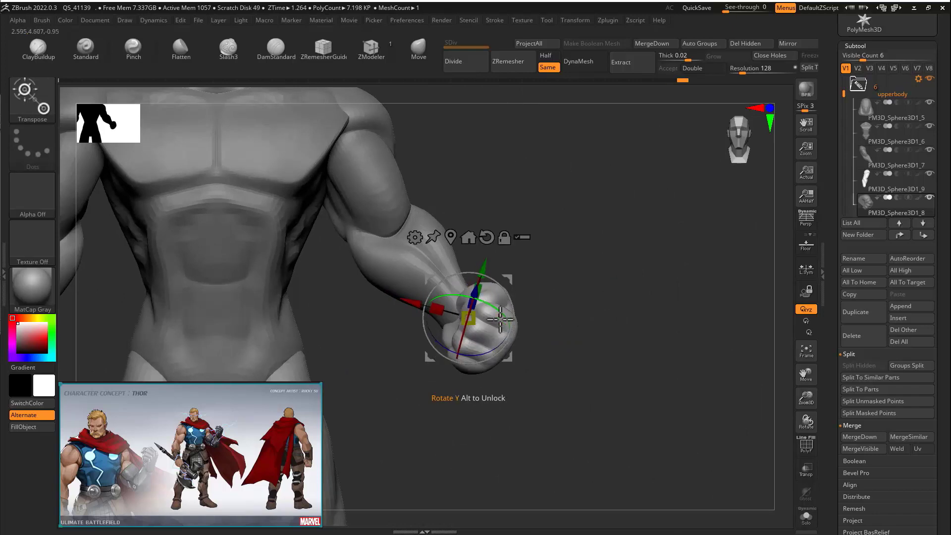
right_drag(544, 319, 487, 310)
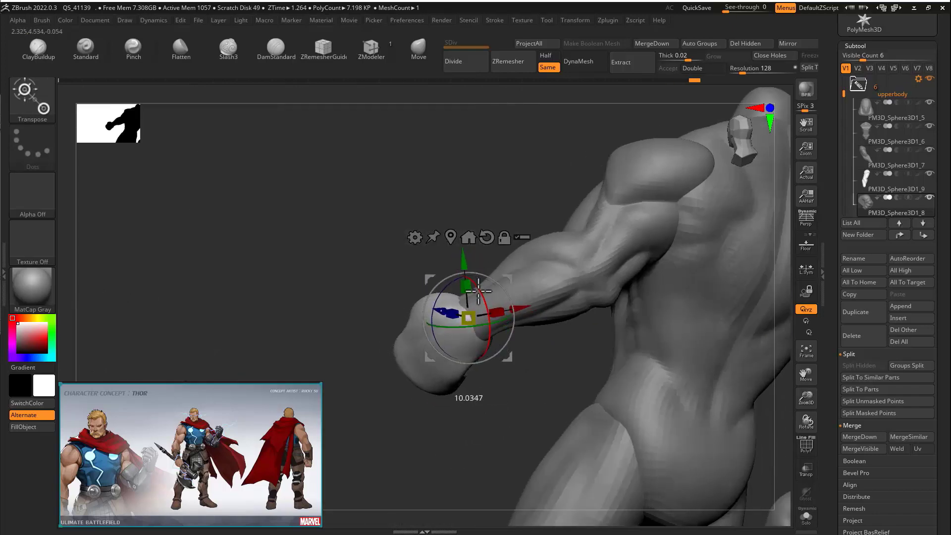
drag(479, 291, 476, 289)
- Spread both legs apart with the gizmo, rotating the mirrored one outward about 6 degrees at the hip
right_drag(476, 289, 612, 257)
right_drag(612, 258, 625, 272)
alt+right_drag(625, 273, 665, 293)
alt+click(537, 367)
key(q)
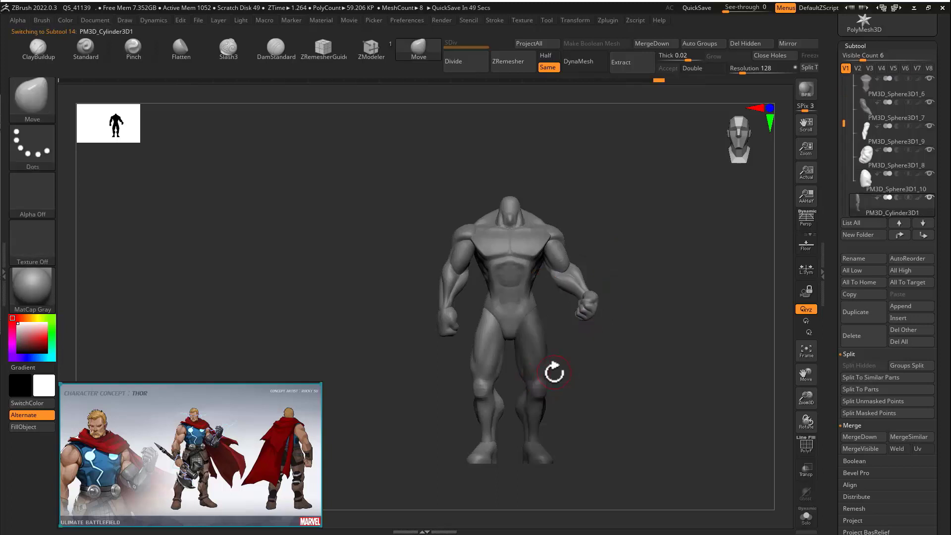
right_drag(570, 286, 496, 312)
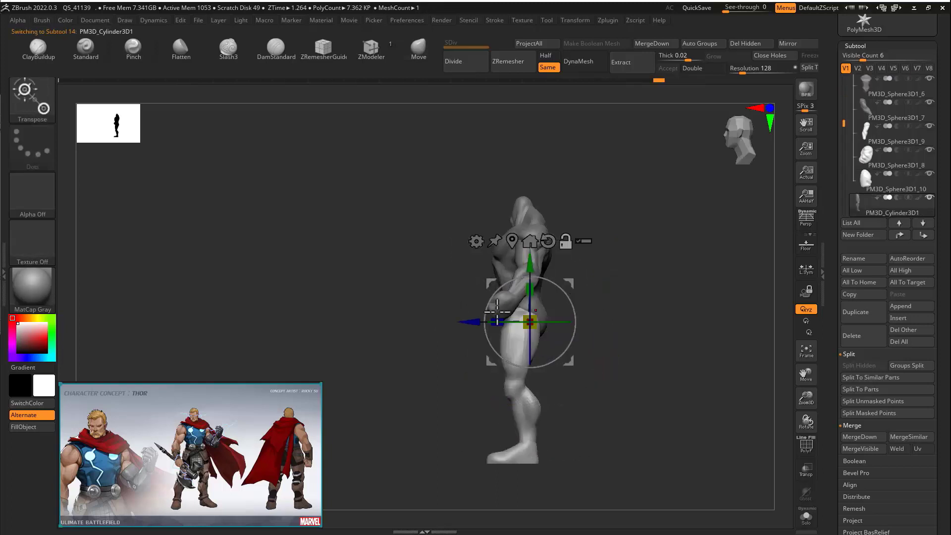
right_drag(469, 367, 545, 361)
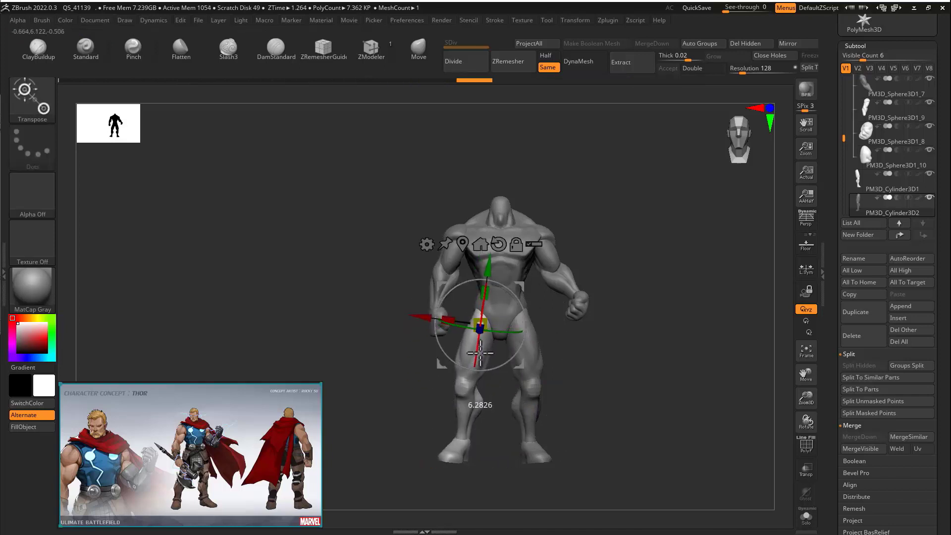
right_drag(480, 352, 510, 389)
right_drag(517, 356, 539, 354)
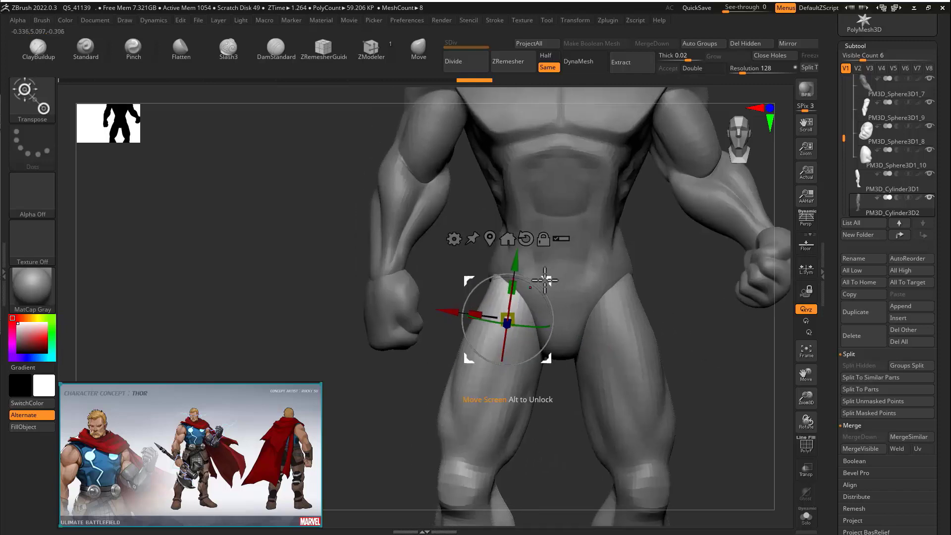
right_drag(419, 381, 610, 278)
- With the mirrored leg masked above the ankle, rotate and reposition its foot with the gizmo
alt+click(569, 411)
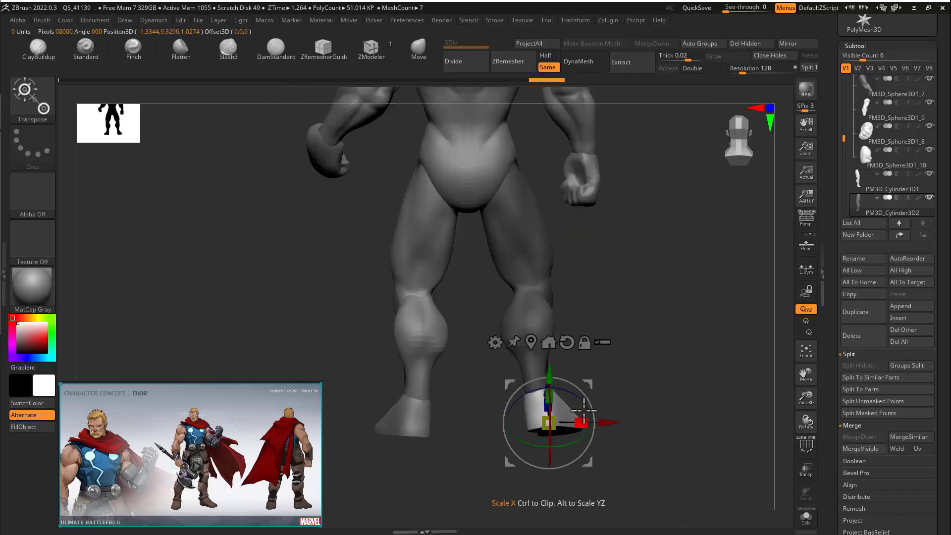
mouse_move(639, 332)
ctrl+right_down()
mouse_move(649, 359)
mouse_move(635, 347)
ctrl+right_up()
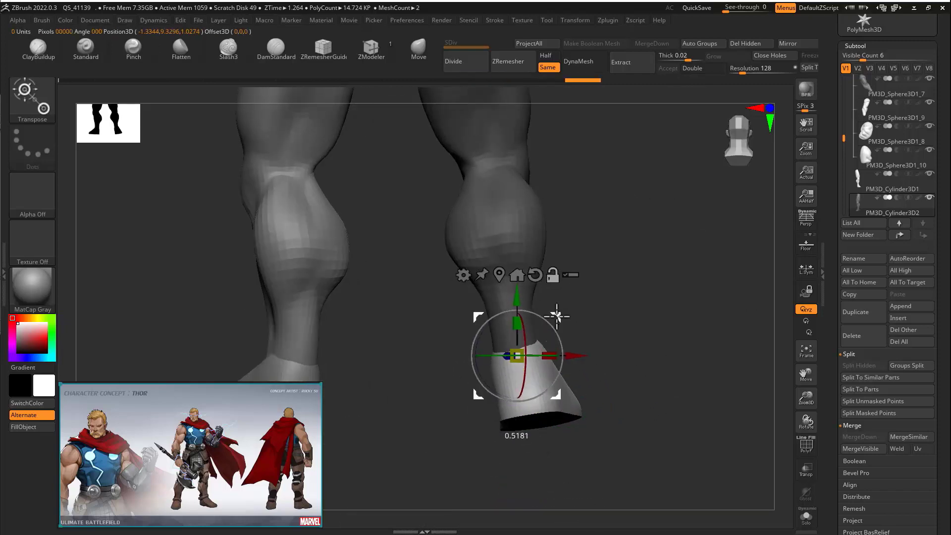
right_drag(557, 315, 621, 341)
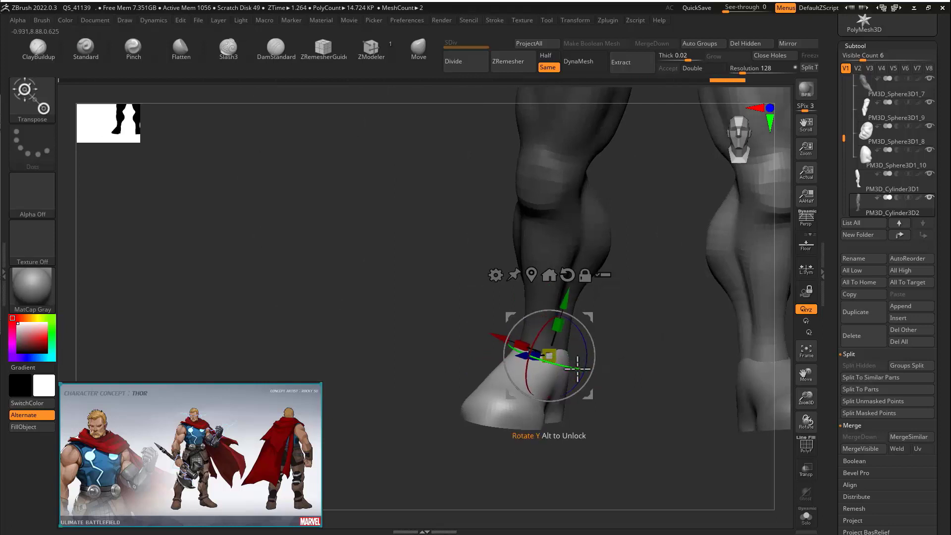
drag(594, 345, 582, 337)
right_drag(534, 341, 585, 337)
key(ctrl+shift+z)
key(ctrl+shift+z)
drag(585, 337, 582, 329)
- Select the other leg and mask everything above its ankle so that only the foot stays editable
alt+right_drag(666, 315, 537, 406)
alt+click(639, 459)
right_drag(639, 459, 658, 384)
ctrl+click(525, 406)
ctrl+click(527, 282)
ctrl+click(531, 418)
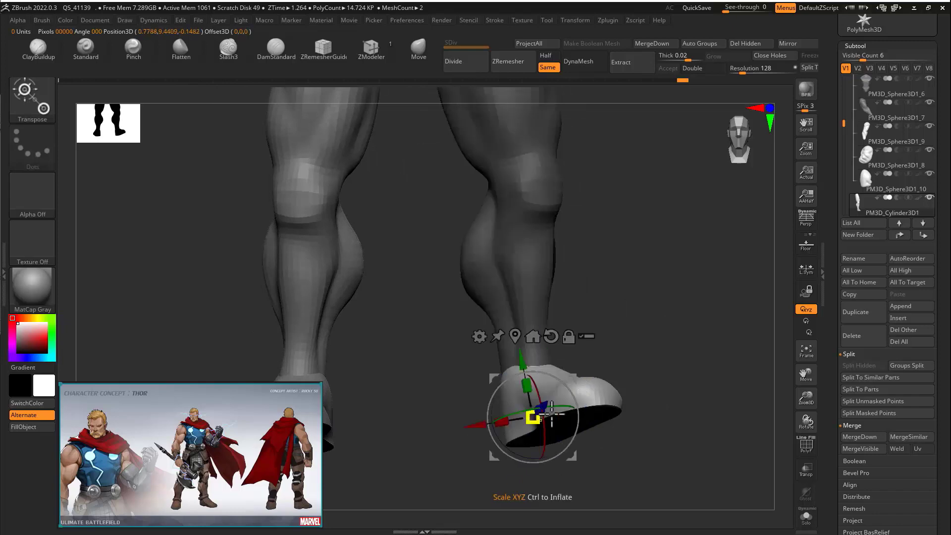
- Place the gizmo at the unmasked foot's ankle and rotate the foot to rest level under the leg
right_drag(612, 416, 446, 406)
alt+drag(518, 434, 569, 429)
right_drag(525, 426, 649, 416)
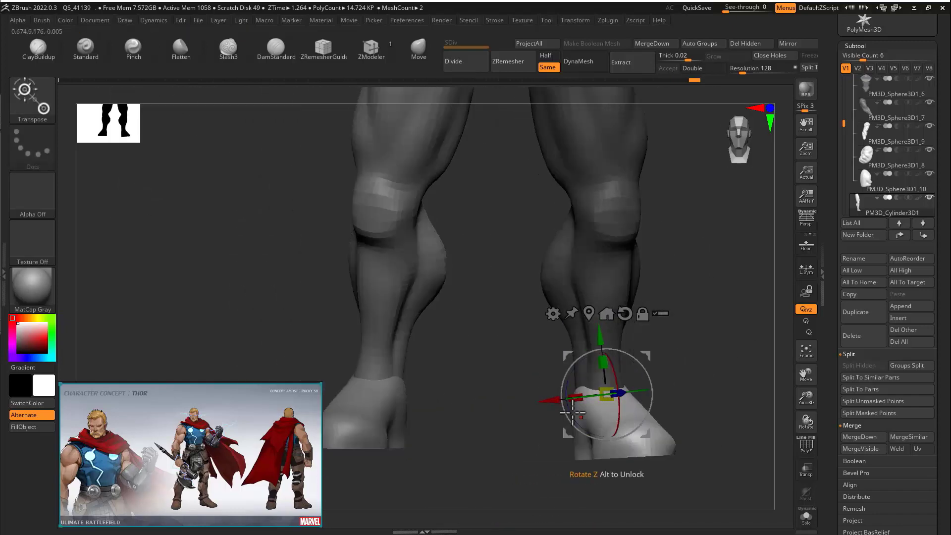
alt+right_drag(693, 373, 709, 433)
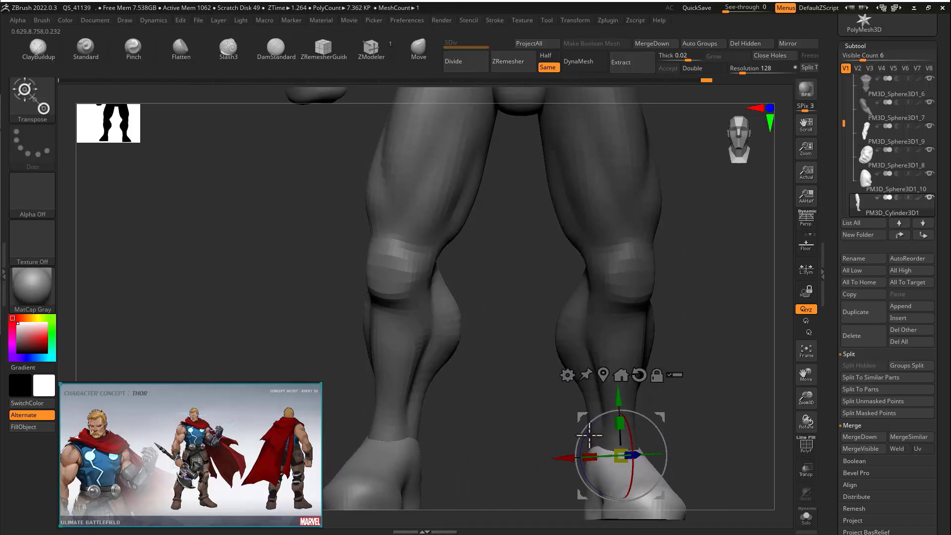
ctrl+right_drag(709, 396, 685, 364)
- Select the mirrored leg, place the gizmo at its knee and rotate the unmasked lower leg slightly
alt+right_drag(529, 316, 621, 318)
alt+click(537, 342)
right_drag(711, 449, 623, 407)
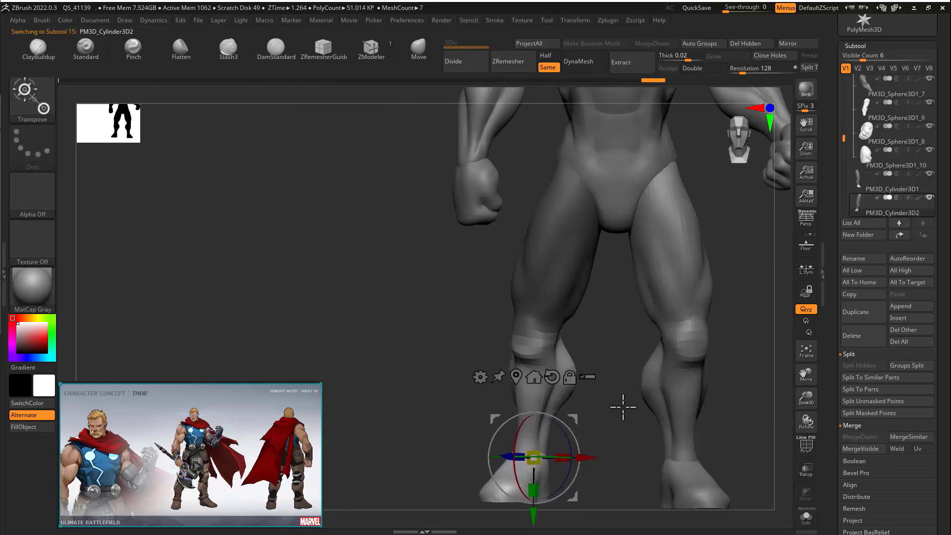
alt+drag(568, 425, 566, 332)
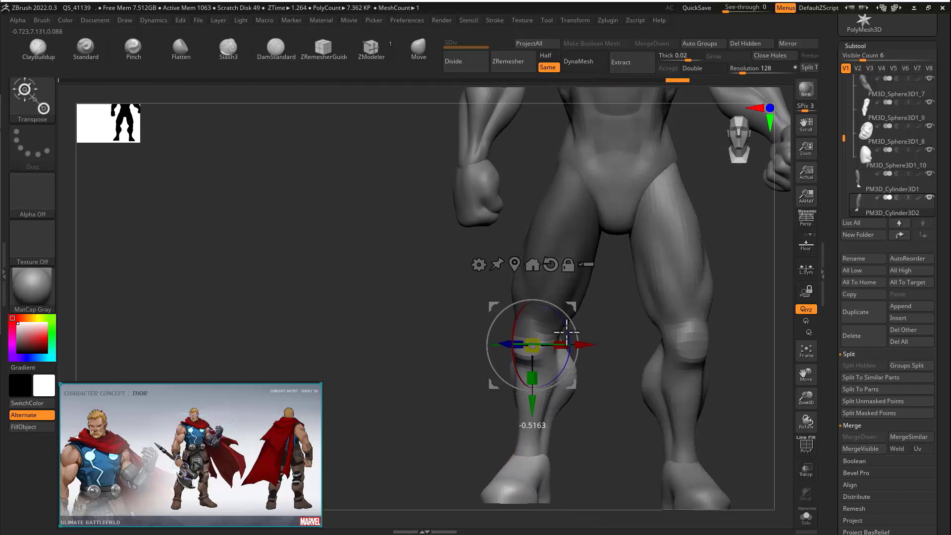
drag(531, 402, 532, 405)
key(ctrl+z)
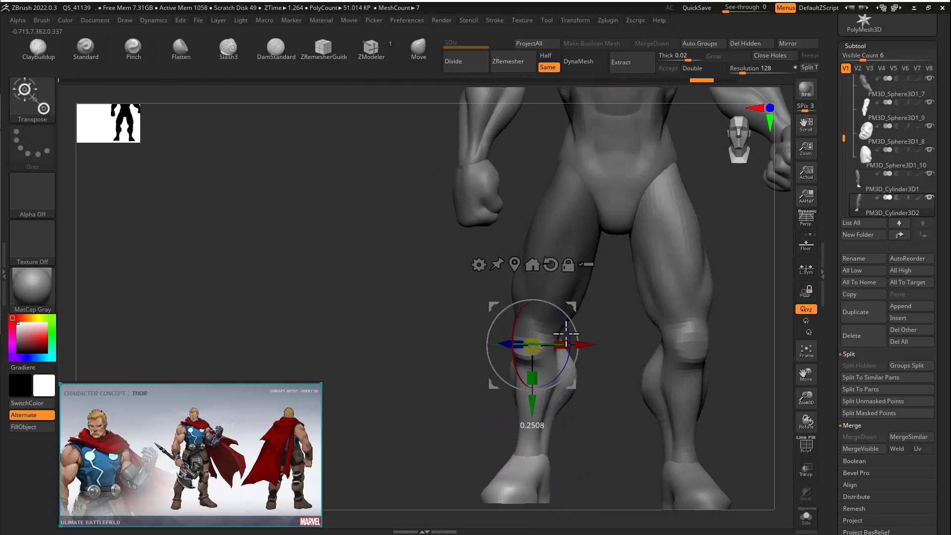
mouse_move(605, 389)
mouse_down()
mouse_move(676, 346)
mouse_move(584, 268)
mouse_move(540, 305)
mouse_move(675, 343)
mouse_move(645, 348)
mouse_move(533, 409)
mouse_move(628, 408)
mouse_move(582, 401)
mouse_up()
key(q)
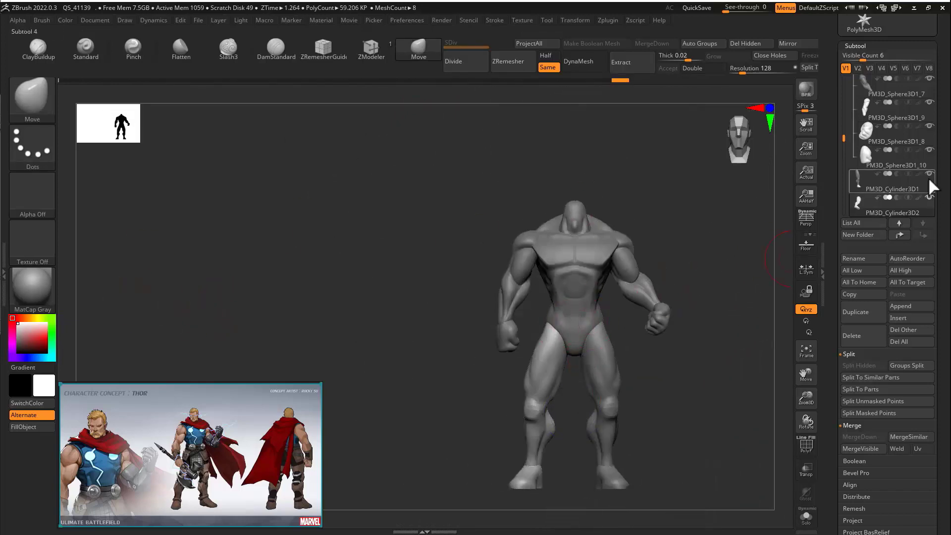
- Show the head folder and check the full figure's proportions from the front
drag(843, 139, 844, 78)
click(928, 80)
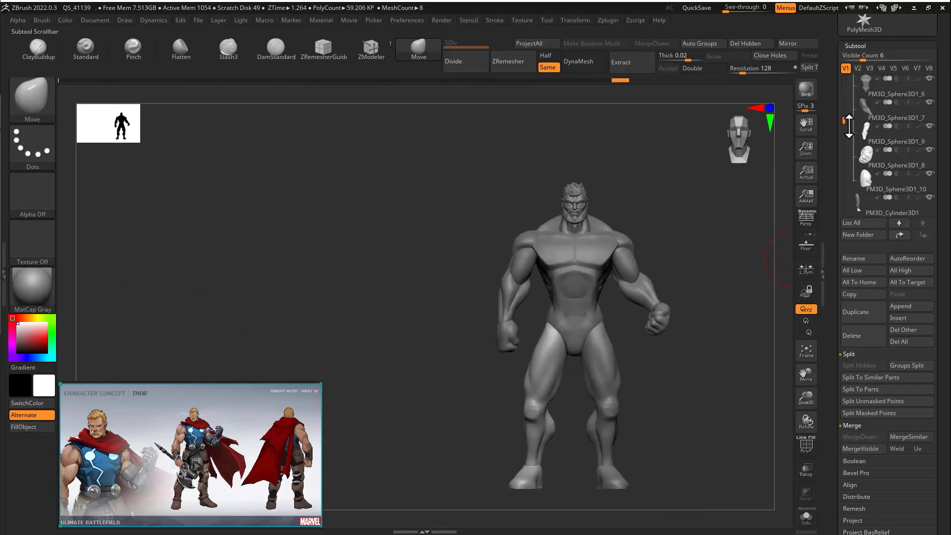
drag(712, 234, 662, 230)
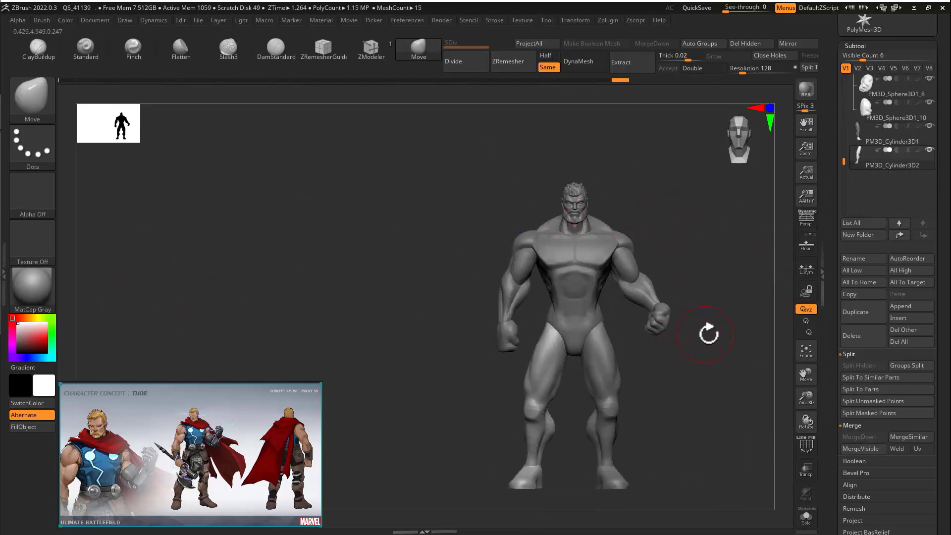
shift+drag(708, 333, 701, 337)
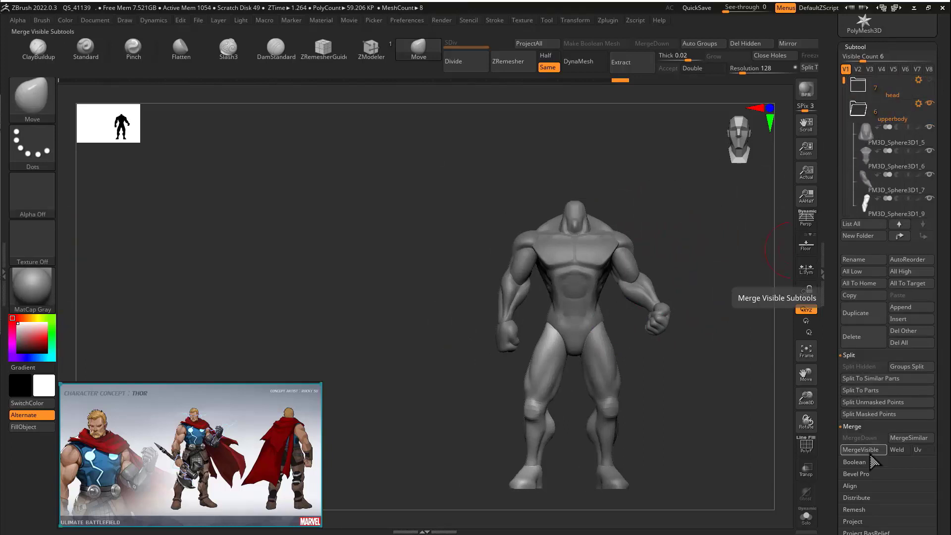
- Merge the visible body subtools without the head into a new tool and open the merged body
drag(839, 92, 839, 145)
click(861, 43)
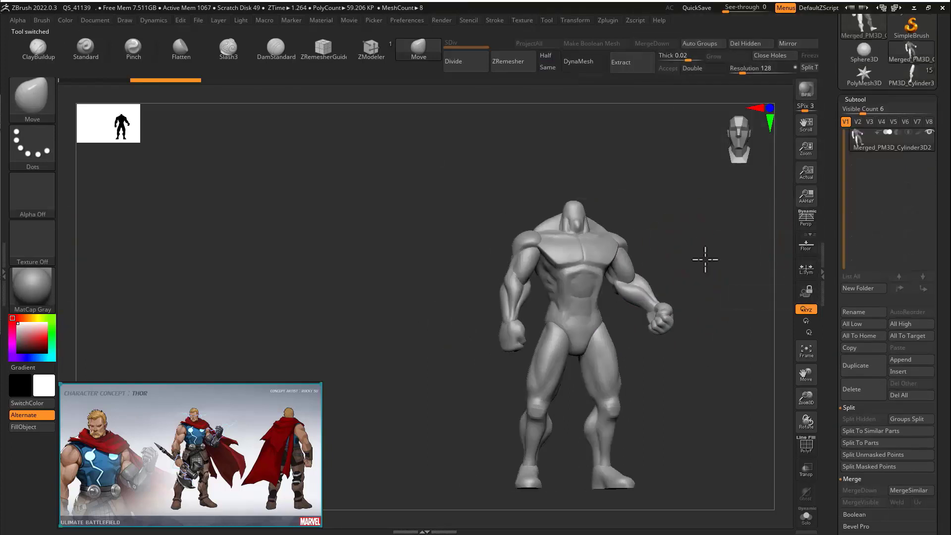
drag(705, 259, 839, 250)
- Set the DynaMesh blur to 0 and display the merged body's wireframe and polygroups
scroll(862, 247, down, 5)
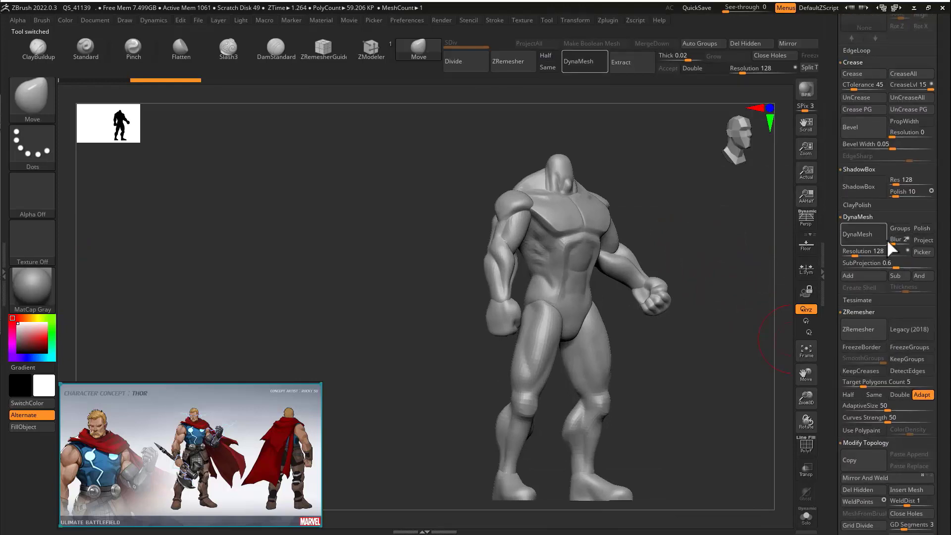
mouse_move(832, 149)
mouse_down()
mouse_move(836, 244)
mouse_move(844, 138)
mouse_up()
click(864, 244)
alt+drag(713, 208, 730, 192)
key(shift+f)
drag(736, 265, 735, 251)
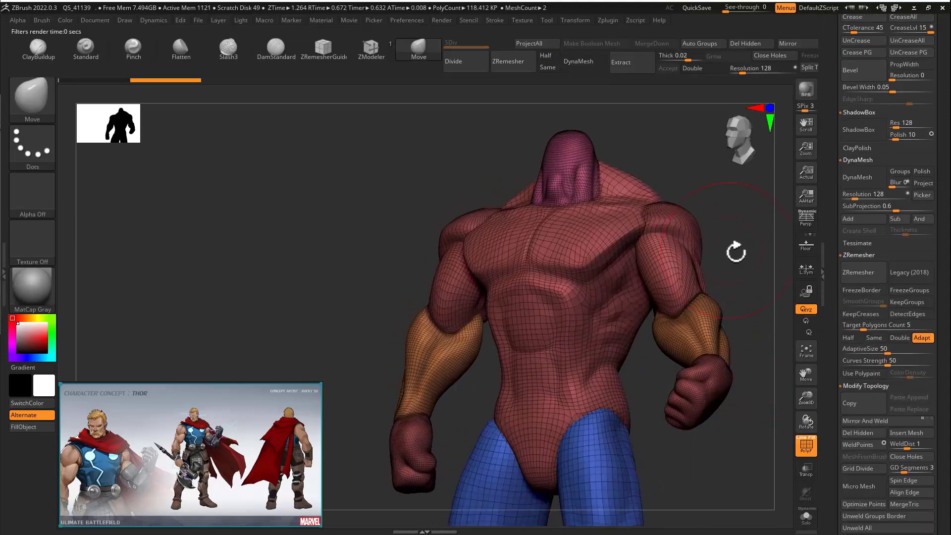
- Convert the merged body to a DynaMesh at resolution 128 with blur 0
drag(842, 204, 849, 233)
click(856, 209)
drag(836, 180, 842, 145)
key(ctrl+z)
click(930, 84)
click(854, 219)
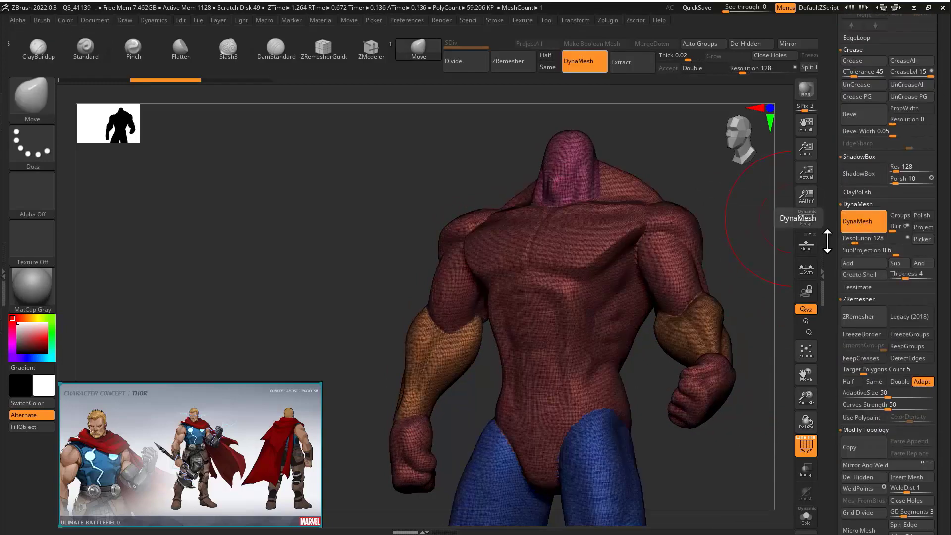
- Hide the wireframe and smooth the seams where the shoulders join the chest and back
shift+drag(729, 251, 701, 258)
key(shift+f)
key(s)
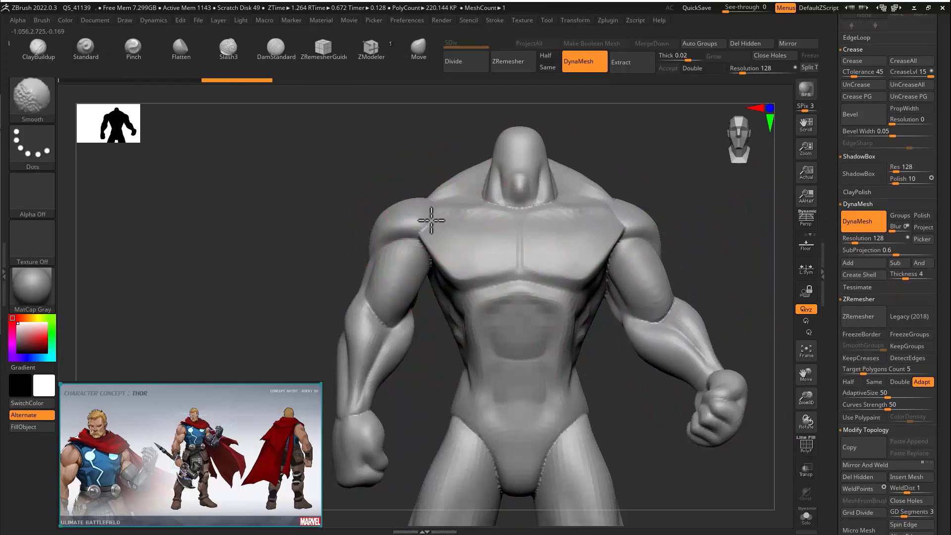
mouse_move(337, 260)
mouse_down()
mouse_move(409, 259)
mouse_move(436, 243)
mouse_up()
drag(492, 223, 559, 226)
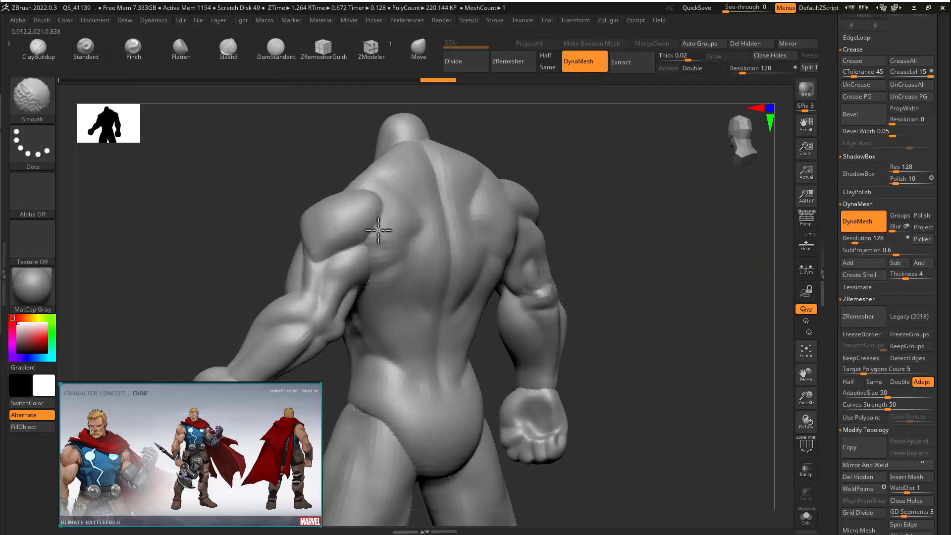
shift+drag(373, 231, 364, 223)
drag(297, 213, 390, 207)
right_drag(392, 277, 377, 262)
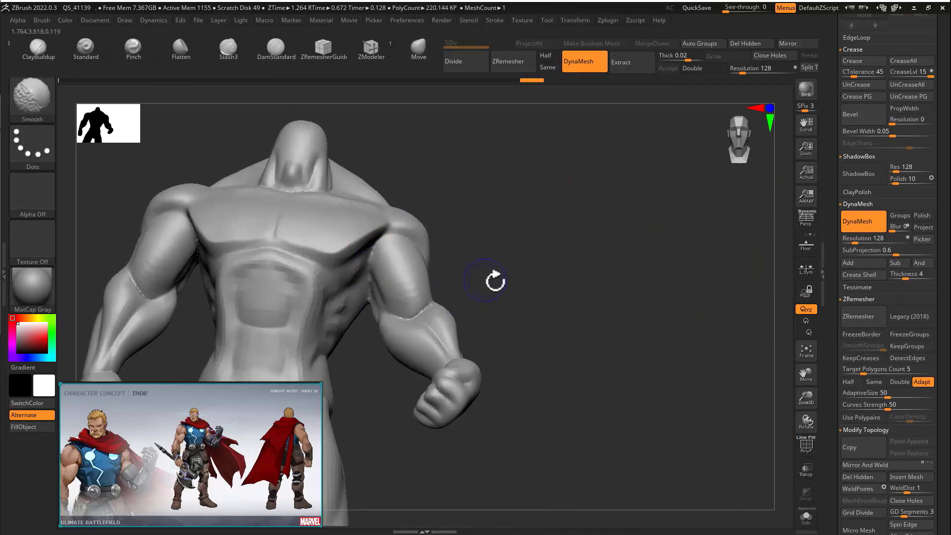
- Smooth the remaining seams on the merged body around the elbows, hips and legs
right_drag(494, 281, 370, 391)
right_drag(718, 302, 554, 339)
alt+right_drag(310, 323, 465, 223)
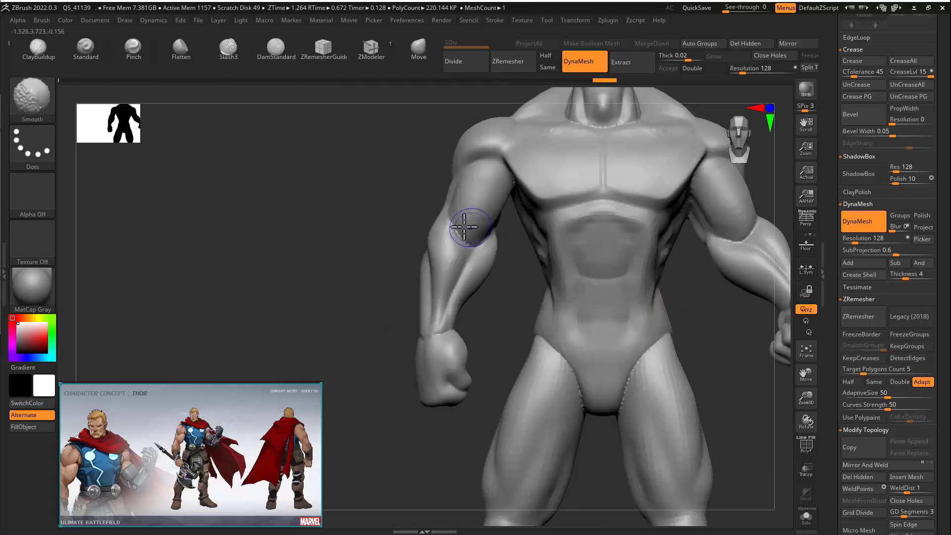
shift+right_drag(704, 324, 689, 349)
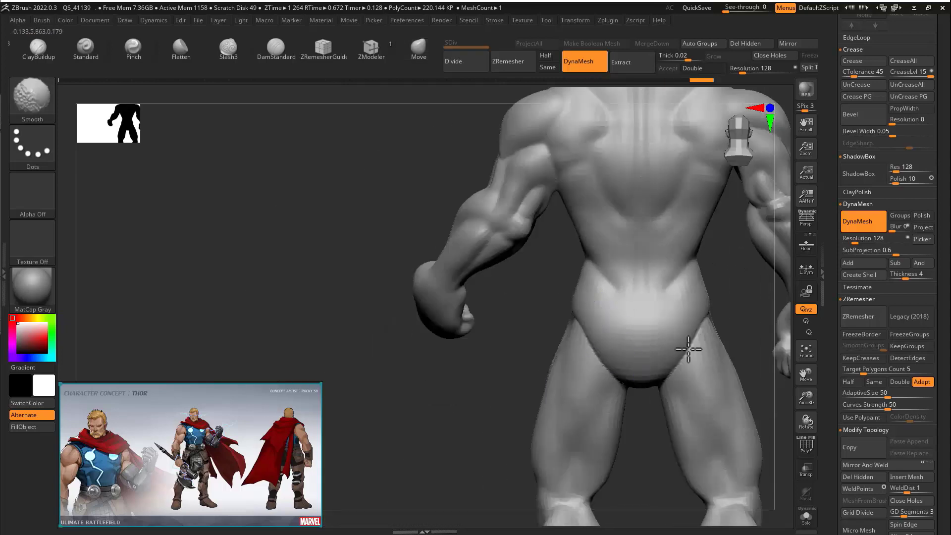
right_drag(573, 323, 649, 109)
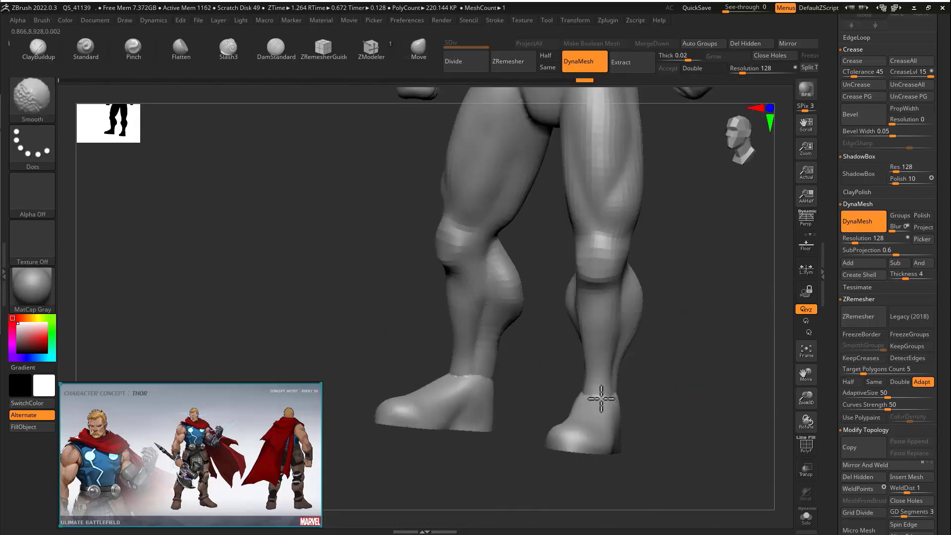
mouse_move(600, 396)
shift+right_down()
mouse_move(615, 399)
mouse_move(416, 378)
mouse_move(600, 376)
mouse_move(451, 394)
mouse_move(624, 339)
mouse_move(473, 275)
mouse_move(460, 284)
shift+right_up()
mouse_move(164, 267)
alt+mouse_down()
mouse_move(448, 306)
mouse_move(624, 377)
mouse_move(524, 323)
mouse_move(595, 248)
mouse_move(693, 284)
mouse_move(643, 292)
alt+mouse_up()
key(s)
right_drag(541, 310, 468, 350)
mouse_move(416, 292)
right_down()
mouse_move(429, 240)
mouse_move(520, 253)
mouse_move(600, 294)
mouse_move(589, 163)
mouse_move(616, 305)
mouse_move(597, 240)
right_up()
- Display the polygroups and try masking the torso from the shoulders down to the waist for a vest
key(shift+f)
alt+right_drag(621, 308, 619, 344)
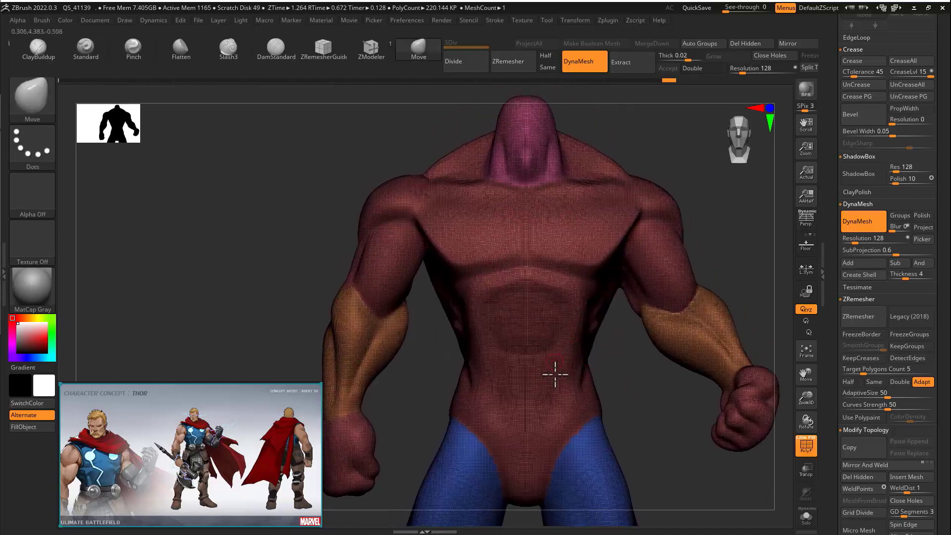
ctrl+drag(624, 314, 517, 195)
ctrl+drag(572, 162, 580, 166)
drag(669, 181, 453, 171)
mouse_move(565, 164)
mouse_down()
mouse_move(613, 133)
mouse_move(456, 173)
mouse_move(490, 147)
mouse_up()
drag(591, 147, 405, 151)
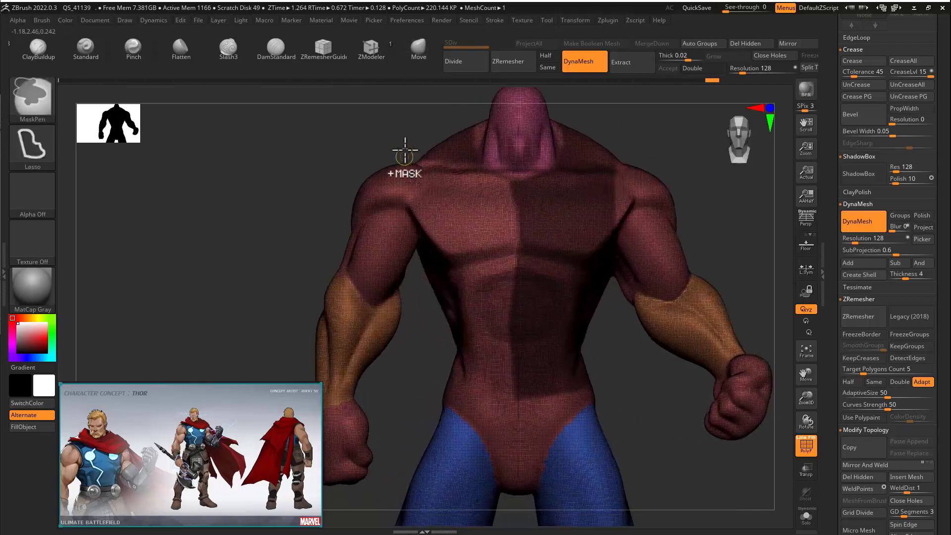
mouse_move(454, 386)
ctrl+mouse_down()
mouse_move(533, 254)
mouse_move(491, 174)
mouse_move(453, 147)
ctrl+mouse_up()
- Adjust the torso mask around the shoulders and armpits, leaving the arms unmasked
mouse_move(423, 134)
mouse_down()
mouse_move(632, 140)
mouse_move(601, 221)
mouse_move(505, 231)
mouse_move(679, 167)
mouse_move(643, 304)
mouse_move(614, 291)
mouse_move(675, 248)
mouse_move(578, 194)
mouse_up()
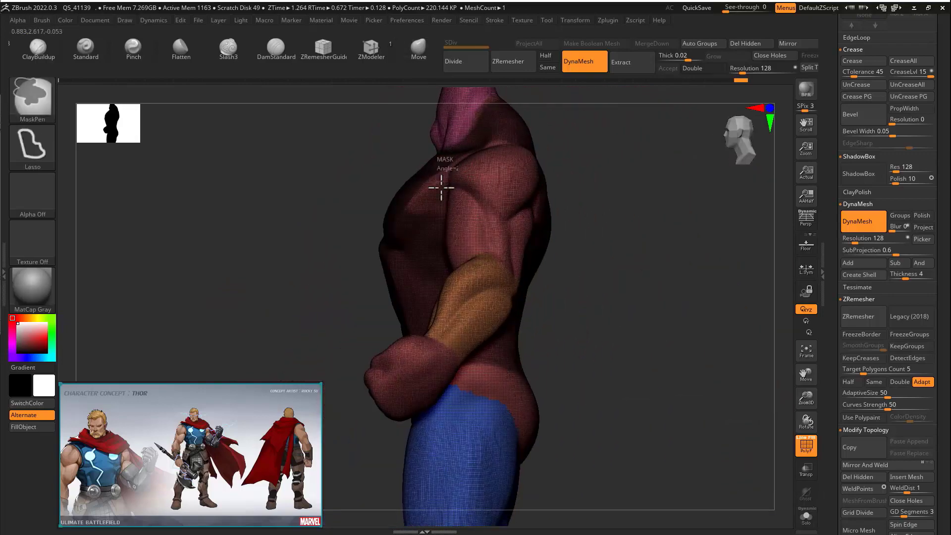
drag(347, 198, 339, 257)
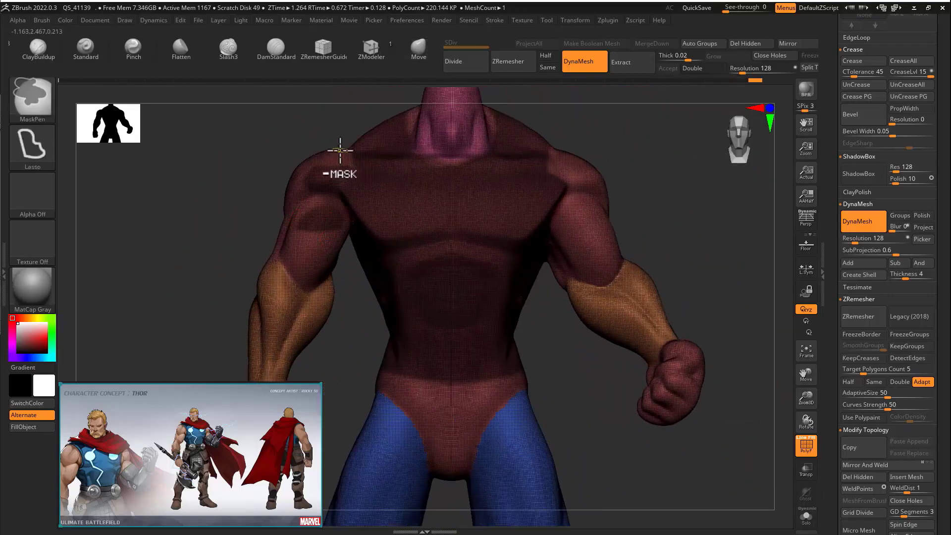
mouse_move(354, 212)
mouse_down()
mouse_move(265, 163)
mouse_move(359, 229)
mouse_up()
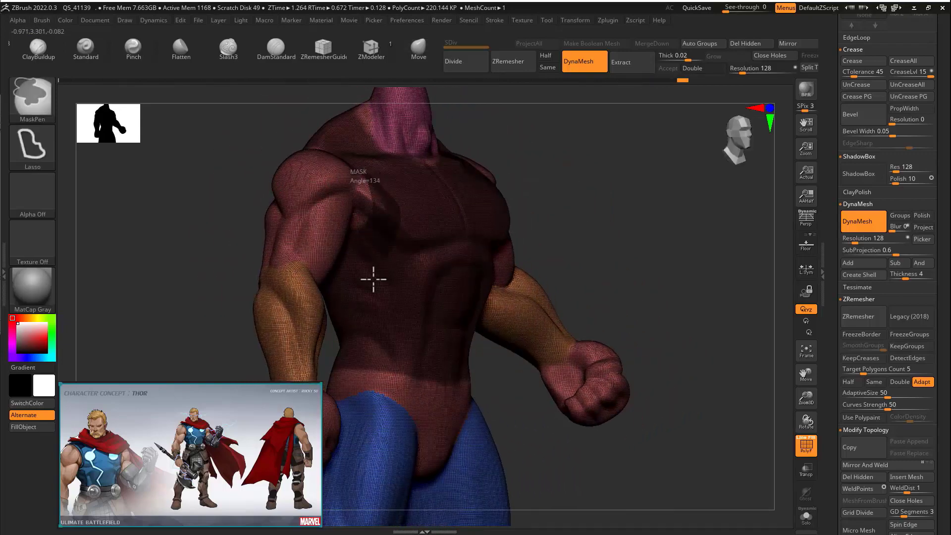
mouse_move(373, 280)
mouse_down()
mouse_move(633, 197)
mouse_move(280, 285)
mouse_move(584, 164)
mouse_move(635, 203)
mouse_move(504, 195)
mouse_move(465, 183)
mouse_move(435, 194)
mouse_up()
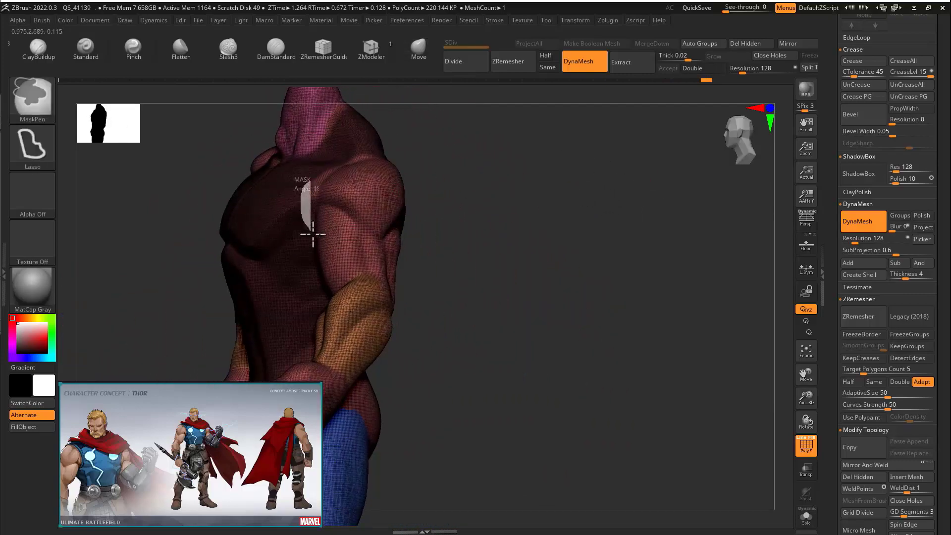
mouse_move(313, 235)
mouse_down()
mouse_move(476, 178)
mouse_move(308, 183)
mouse_move(558, 163)
mouse_move(548, 196)
mouse_move(572, 148)
mouse_move(522, 234)
mouse_move(505, 163)
mouse_move(564, 208)
mouse_move(607, 216)
mouse_move(530, 154)
mouse_move(572, 335)
mouse_move(592, 343)
mouse_move(571, 225)
mouse_move(584, 222)
mouse_up()
- Smooth the upper chest and shoulders of the unmasked body, with DynaMesh and the wireframe turned off
key(space)
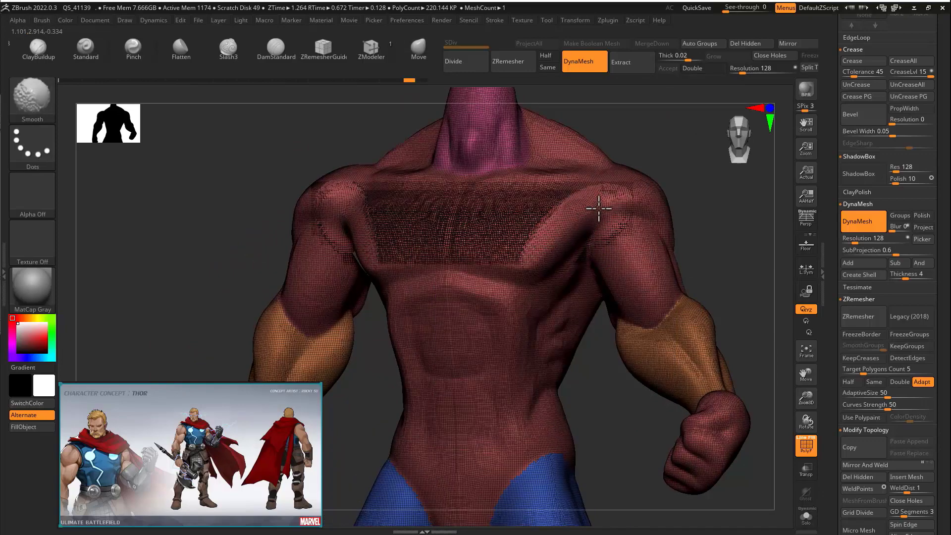
mouse_move(602, 327)
mouse_down()
mouse_move(579, 331)
mouse_move(640, 386)
mouse_move(625, 327)
mouse_up()
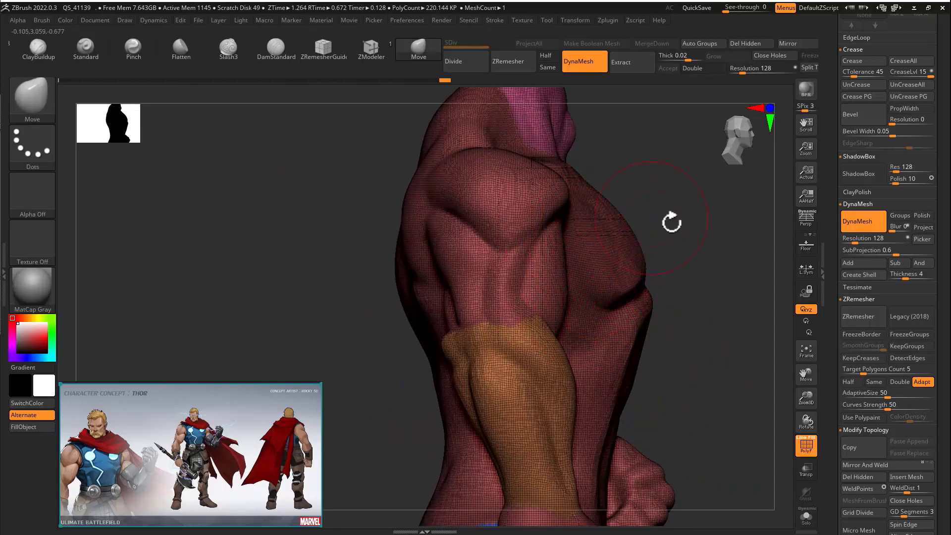
mouse_move(672, 223)
mouse_down()
mouse_move(310, 251)
mouse_move(645, 350)
mouse_move(662, 222)
mouse_move(673, 226)
mouse_up()
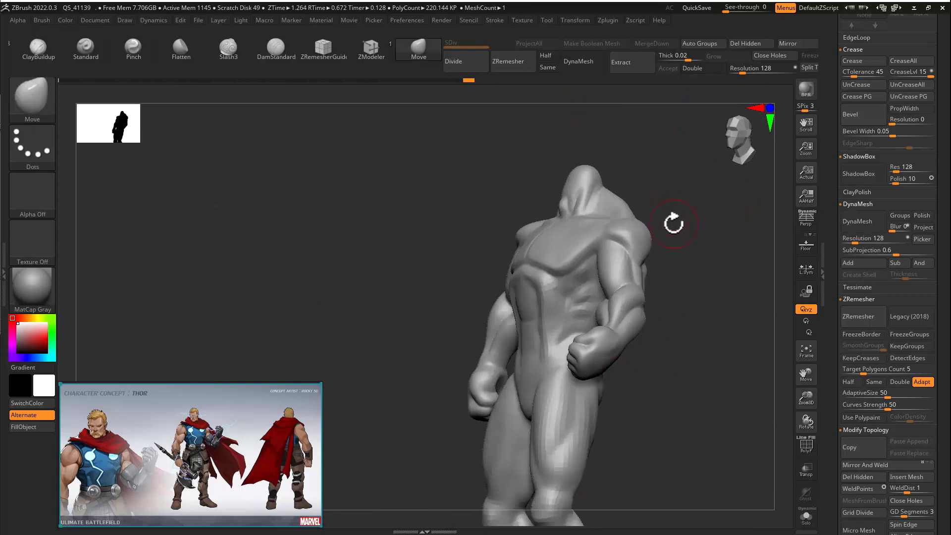
mouse_move(673, 221)
mouse_down()
mouse_move(706, 236)
mouse_move(658, 232)
mouse_up()
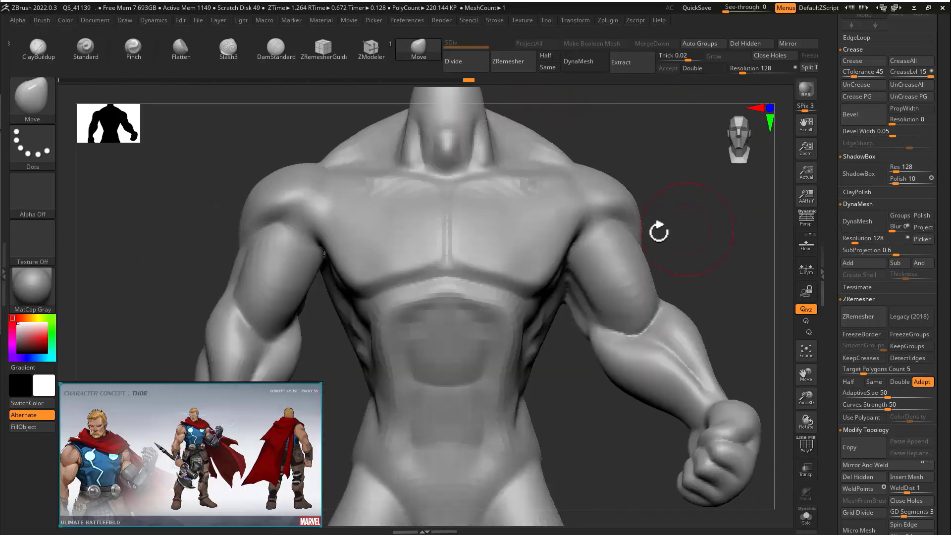
alt+drag(648, 187, 549, 418)
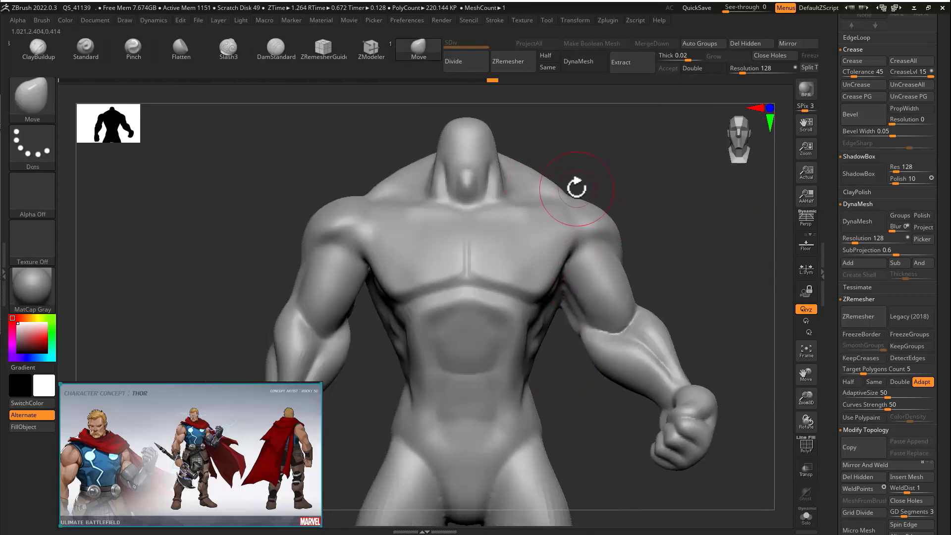
- Mask the torso from the shoulders to the waist with the lasso, leaving the head, hips and lower arms free
mouse_move(459, 413)
ctrl+mouse_down()
mouse_move(562, 304)
mouse_move(403, 186)
mouse_move(579, 255)
ctrl+mouse_up()
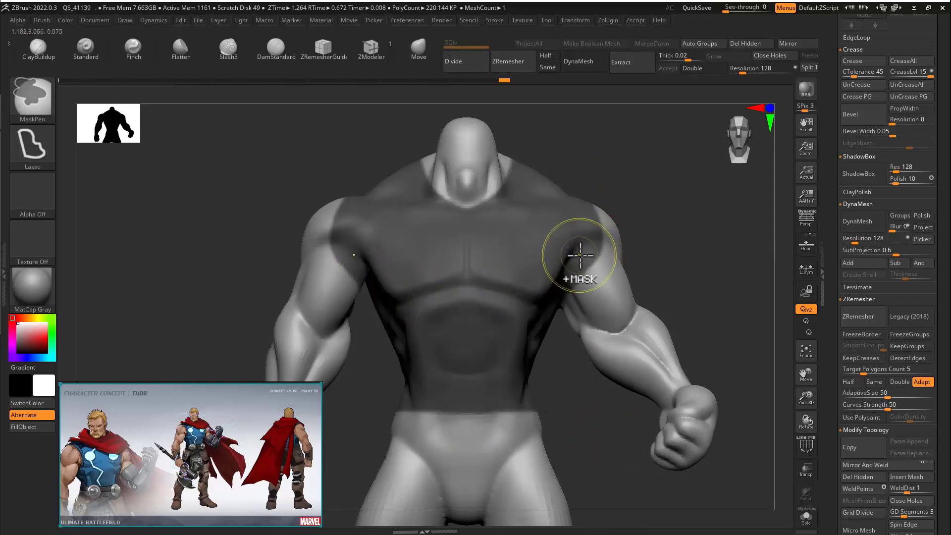
drag(575, 365, 495, 196)
ctrl+drag(432, 173, 629, 98)
drag(616, 225, 502, 185)
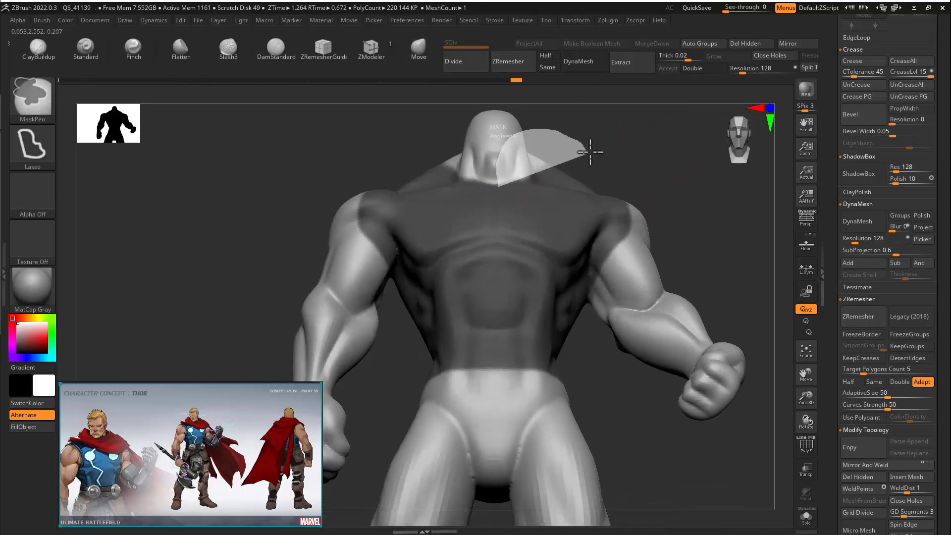
- Refine the torso mask around the neck and shoulders to form a neckline and sleeveless armholes
mouse_move(552, 131)
mouse_down()
mouse_move(628, 142)
mouse_move(557, 140)
mouse_up()
ctrl+drag(526, 163, 577, 127)
mouse_move(576, 127)
mouse_down()
mouse_move(628, 165)
mouse_move(545, 174)
mouse_up()
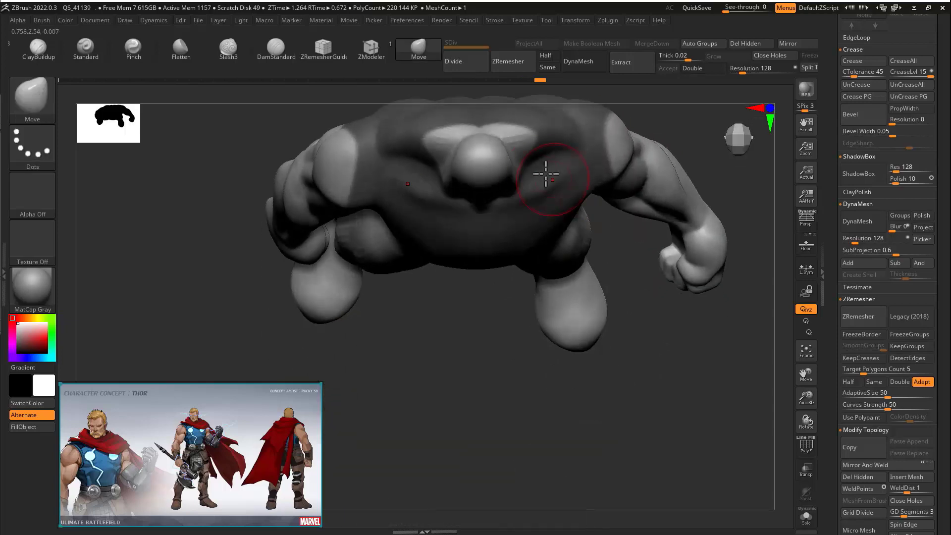
ctrl+drag(477, 127, 472, 108)
mouse_move(638, 270)
mouse_down()
mouse_move(596, 187)
mouse_move(560, 269)
mouse_move(267, 254)
mouse_move(251, 244)
mouse_move(468, 335)
mouse_move(669, 210)
mouse_move(537, 297)
mouse_up()
ctrl+click(522, 257)
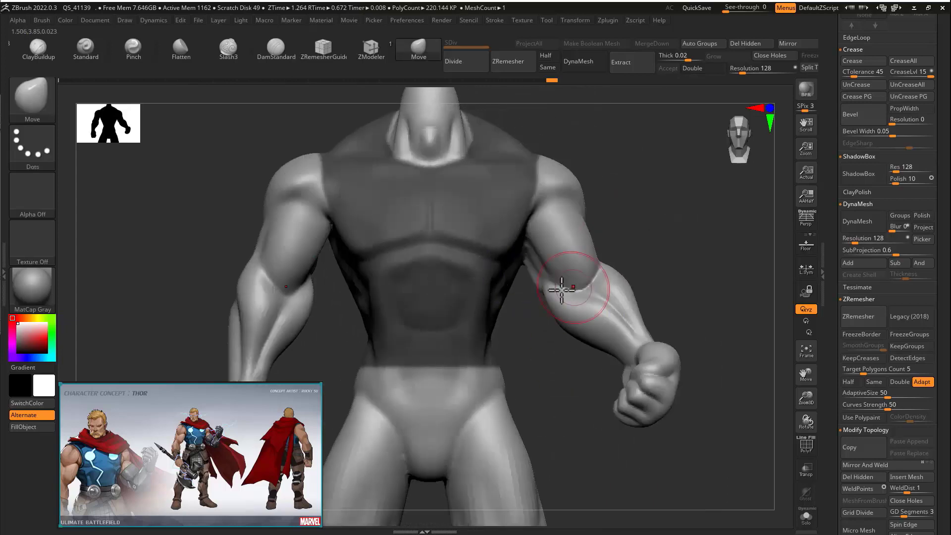
- Extract the masked torso as a separate vest mesh with a thickness of 0.02 and accept it
drag(688, 280, 568, 263)
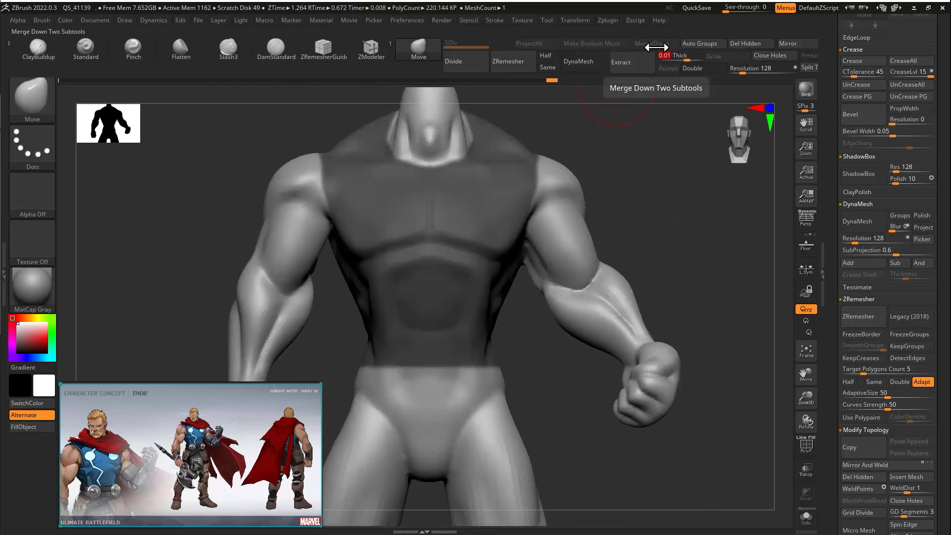
text(0.02)
key(Return)
click(630, 62)
click(669, 68)
- Clear the mask, display the polygroups and apply Polish Crisp Edges at 15 to the extracted vest
drag(835, 301, 834, 208)
ctrl+drag(713, 317, 752, 319)
drag(835, 342, 872, 289)
key(shift+f)
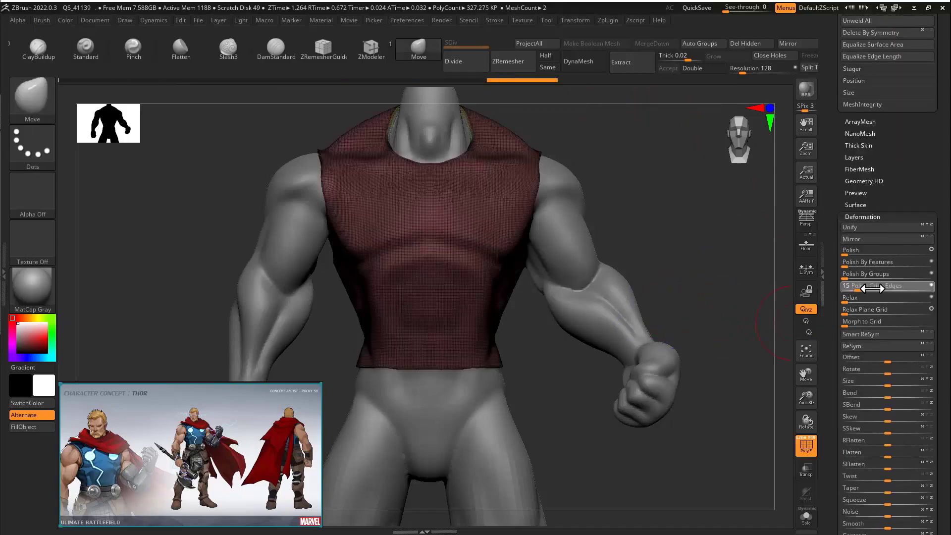
- Solo the vest and isolate its outer surface by hiding the inner and rim polygroups
drag(699, 240, 688, 303)
key(shift+s)
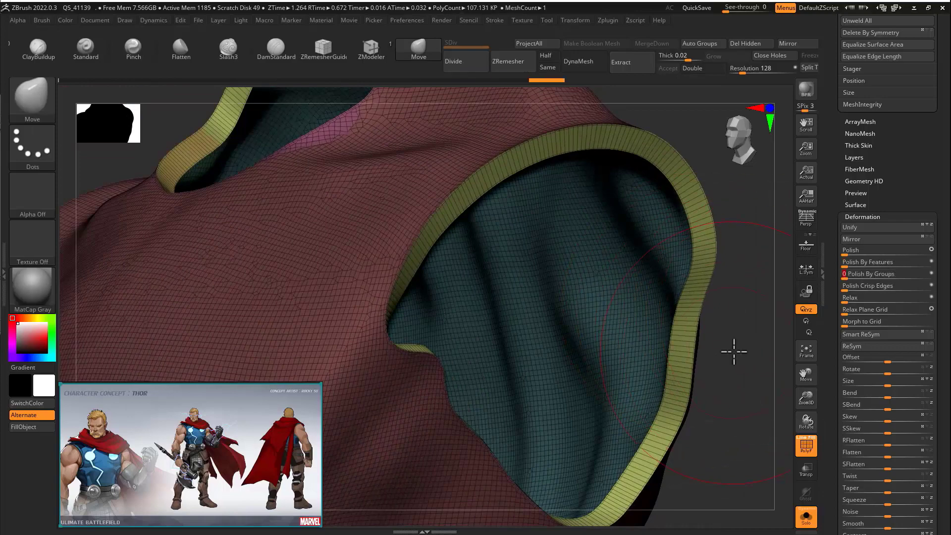
drag(734, 352, 758, 349)
ctrl+shift+click(430, 264)
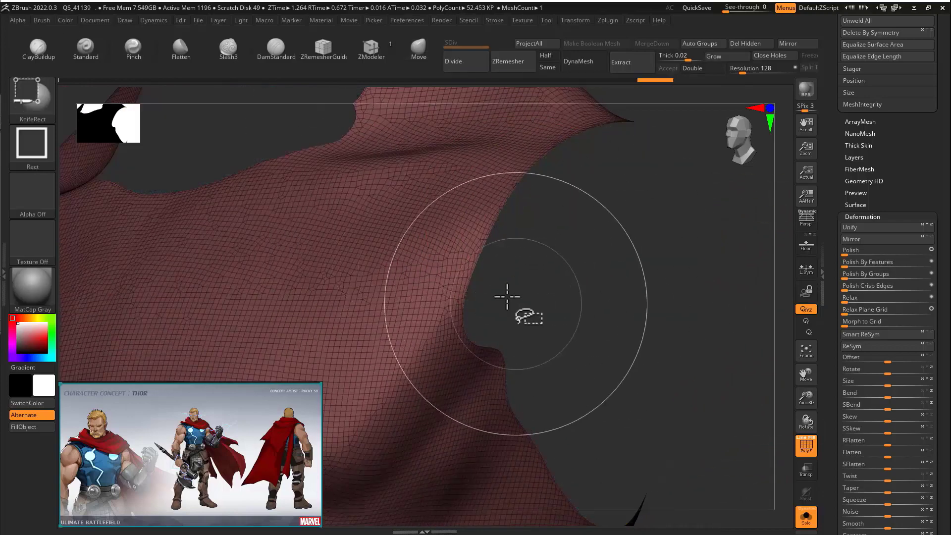
ctrl+shift+click(32, 96)
ctrl+shift+click(139, 113)
ctrl+shift+click(348, 127)
ctrl+shift+click(606, 230)
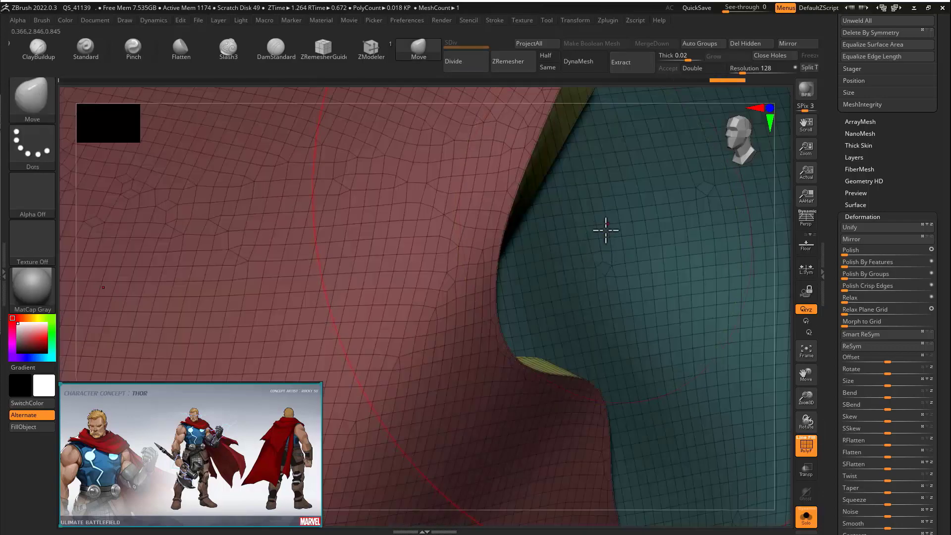
- Step back through the recent vest edits and keep only its outer shell, deleting the inner and rim faces
key(f)
mouse_move(606, 231)
mouse_down()
mouse_move(518, 244)
mouse_move(516, 253)
mouse_move(587, 235)
mouse_up()
key(ctrl+z)
key(ctrl+z)
key(ctrl+z)
key(ctrl+z)
key(ctrl+z)
key(ctrl+z)
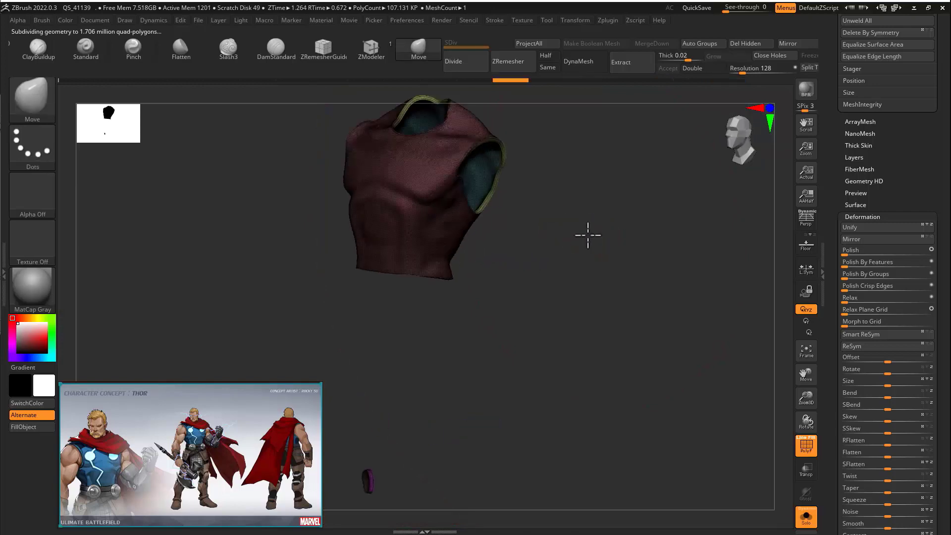
key(ctrl+shift+z)
key(ctrl+shift+z)
key(ctrl+shift+z)
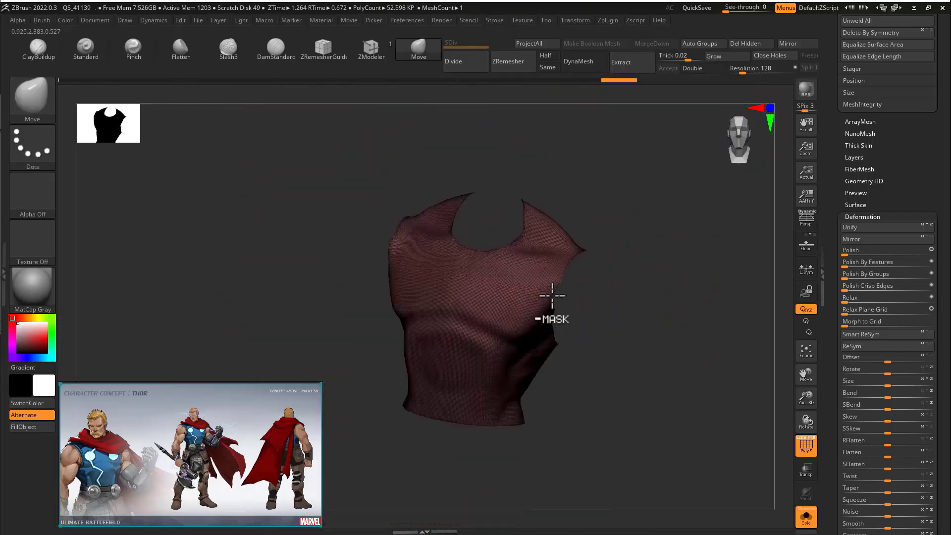
key(ctrl+shift+z)
drag(605, 297, 432, 90)
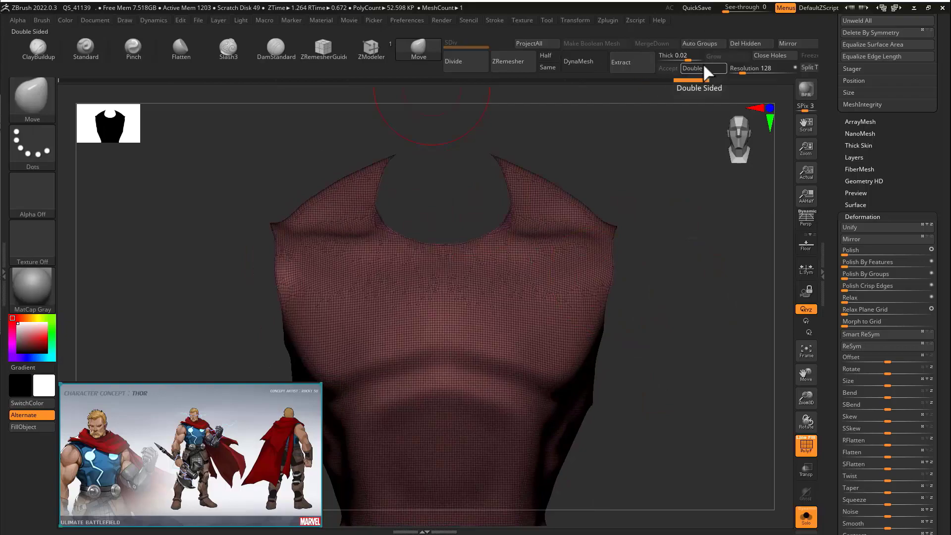
- Display the vest shell double-sided and assign it a single polygroup
click(703, 69)
drag(772, 218, 652, 259)
key(ctrl+w)
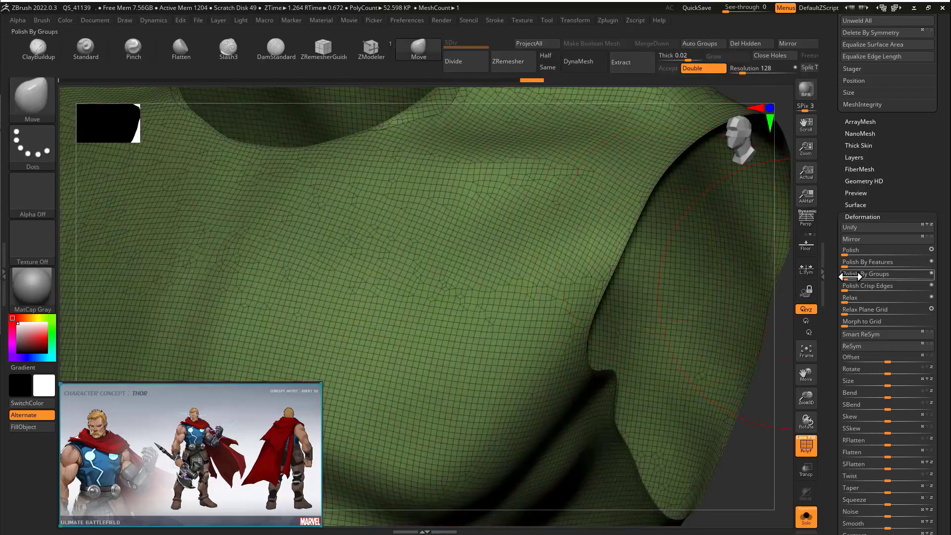
- Apply Polish By Groups to the vest shell and undo the last polish adjustment
click(849, 277)
key(f)
drag(690, 313, 449, 149)
drag(485, 241, 594, 255)
click(889, 285)
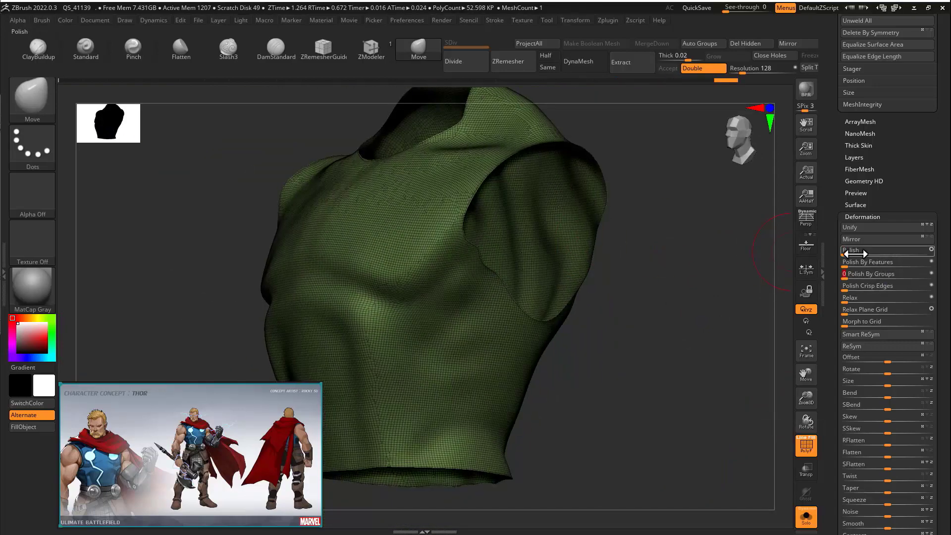
key(ctrl+z)
- Frame the vest's hem, neckline and armhole borders with ZRemesher guide curves
drag(659, 299, 728, 299)
ctrl+right_drag(727, 299, 718, 314)
drag(717, 314, 728, 309)
ctrl+right_drag(728, 309, 706, 257)
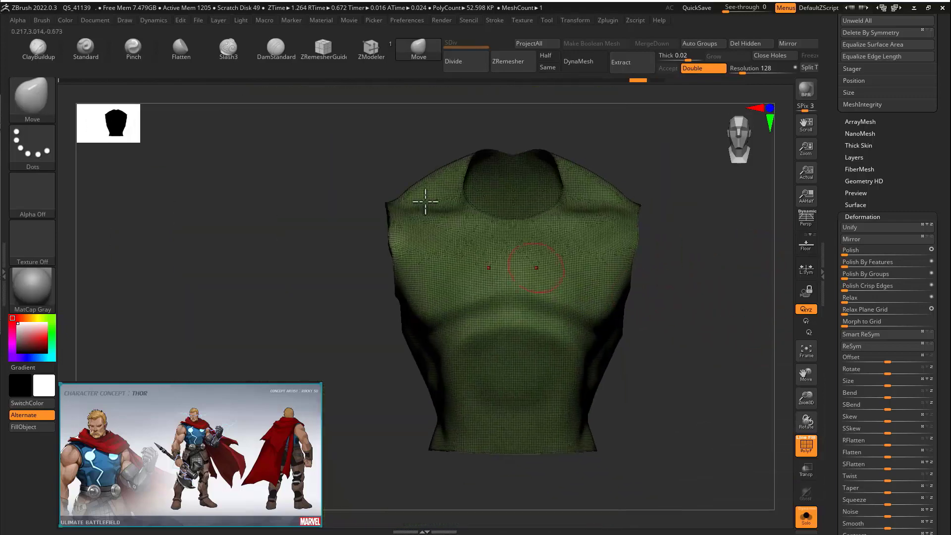
click(323, 48)
shift+drag(514, 460, 512, 472)
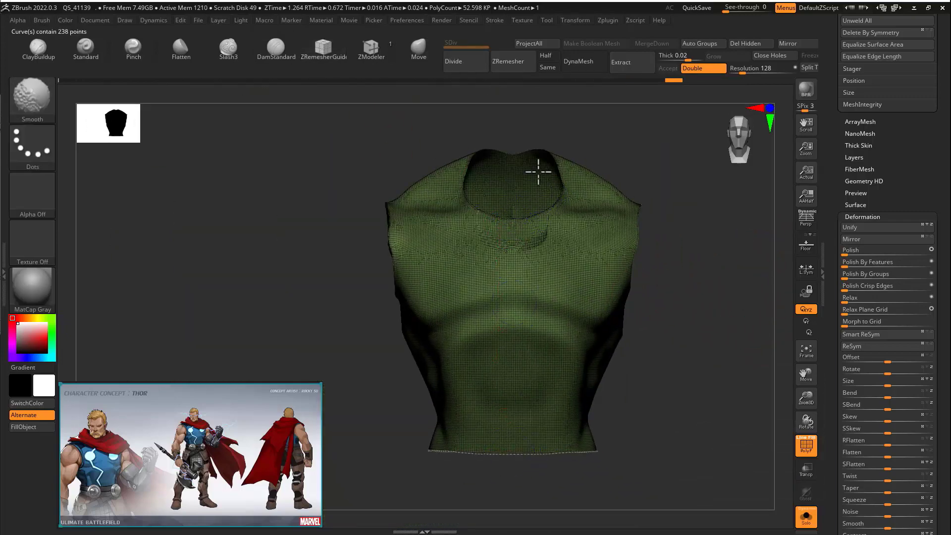
shift+drag(538, 172, 529, 164)
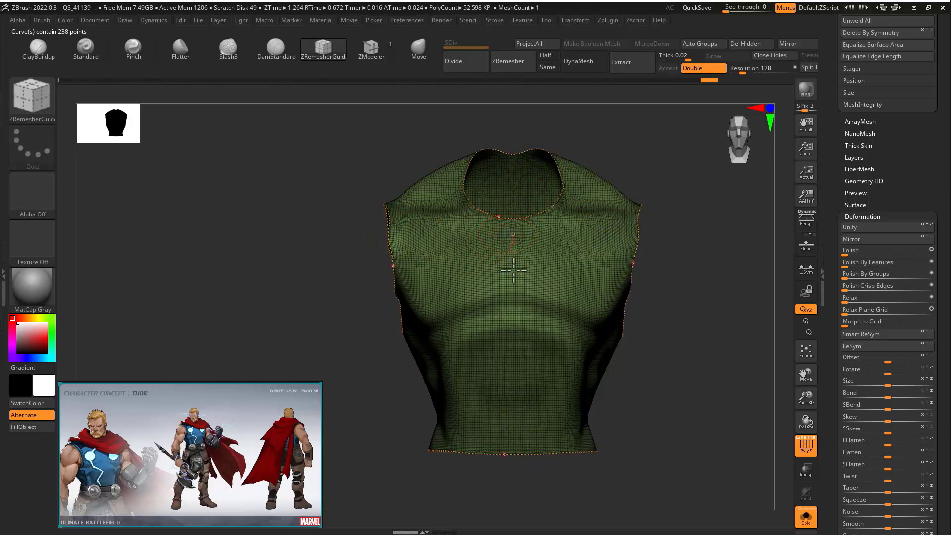
- Draw vertical ZRemesher guide curves down the vest's front, sides and the centre of the back
right_drag(585, 403, 612, 365)
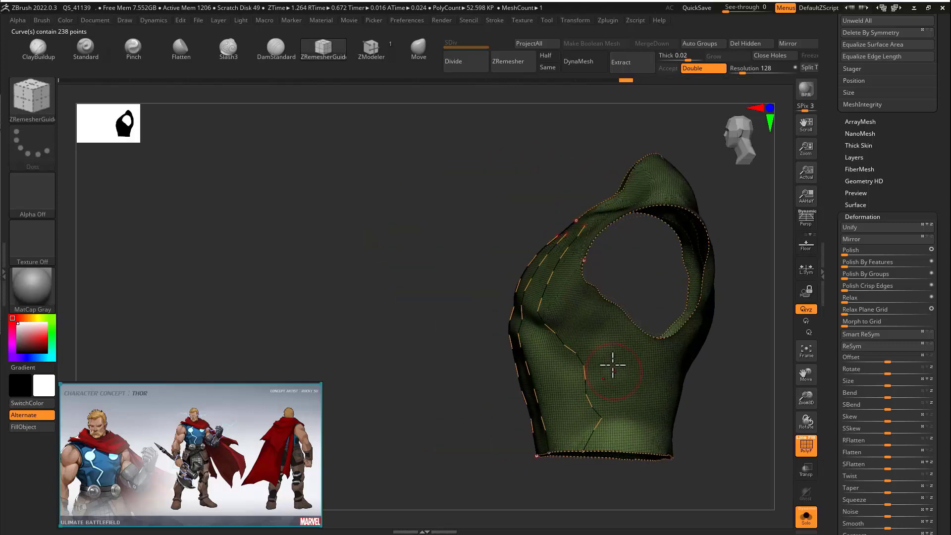
right_drag(619, 436, 560, 257)
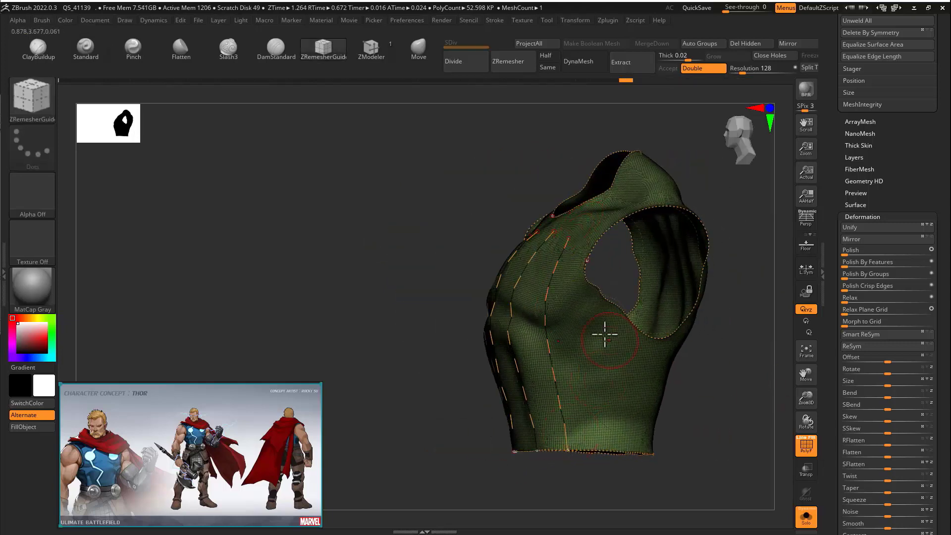
right_drag(648, 409, 541, 149)
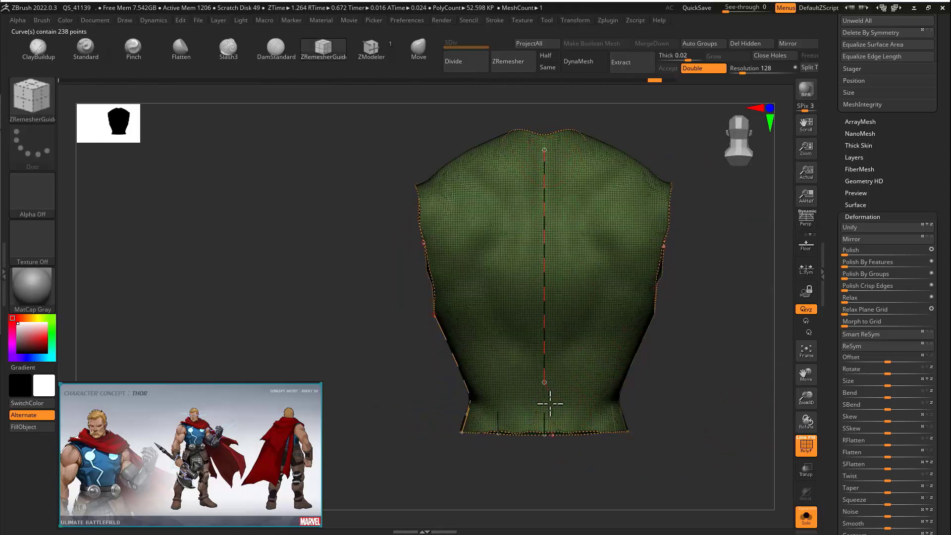
shift+drag(537, 402, 546, 416)
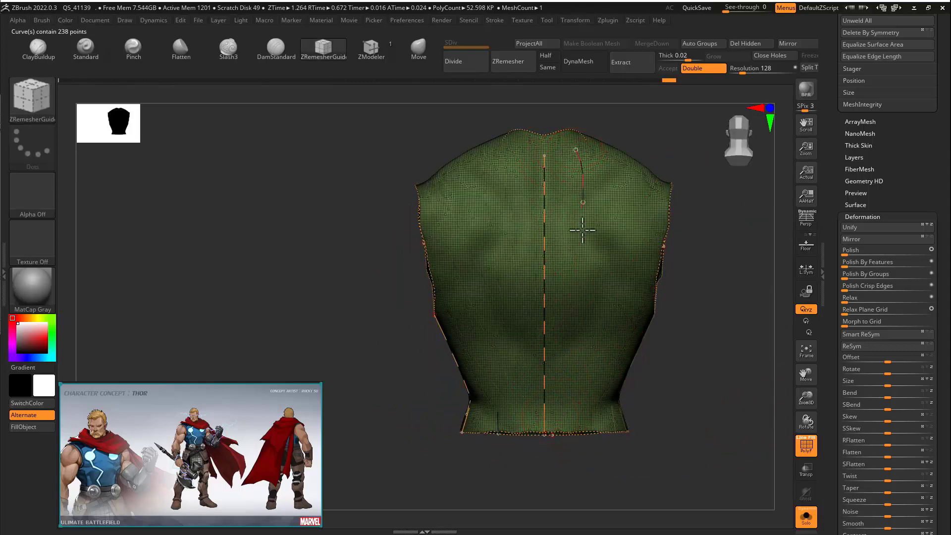
- Complete the guide grid across the back, sides and shoulders, and ZRemesh the vest with the Same setting
right_drag(611, 405, 506, 184)
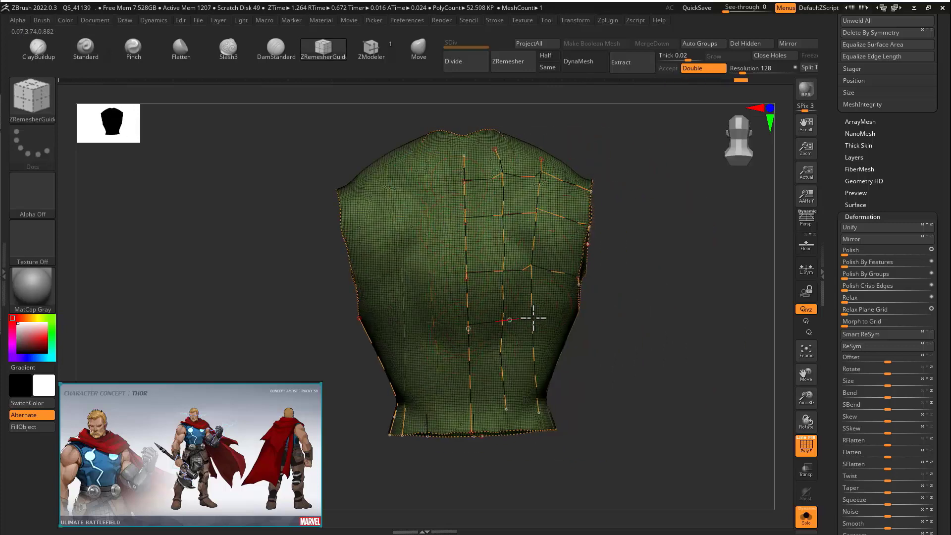
right_drag(533, 318, 609, 267)
right_drag(535, 286, 565, 298)
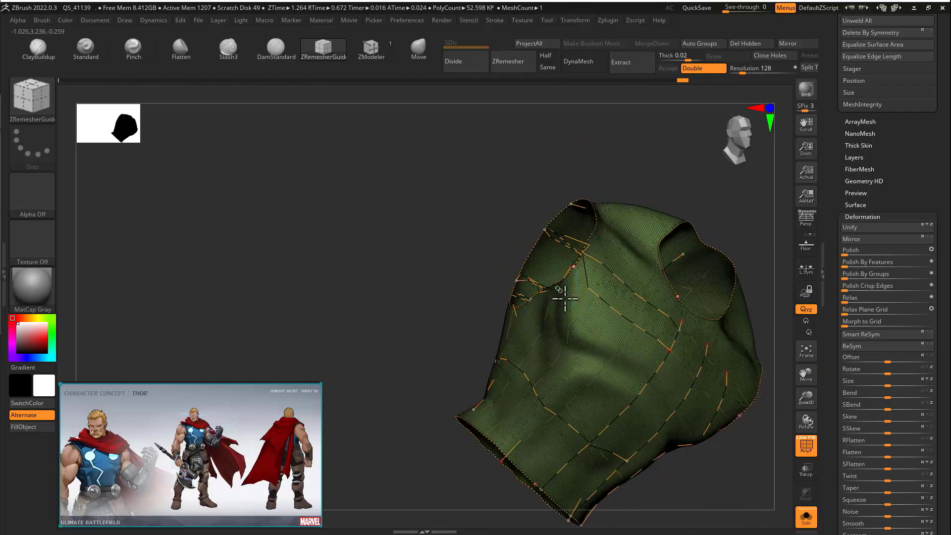
right_drag(532, 331, 428, 339)
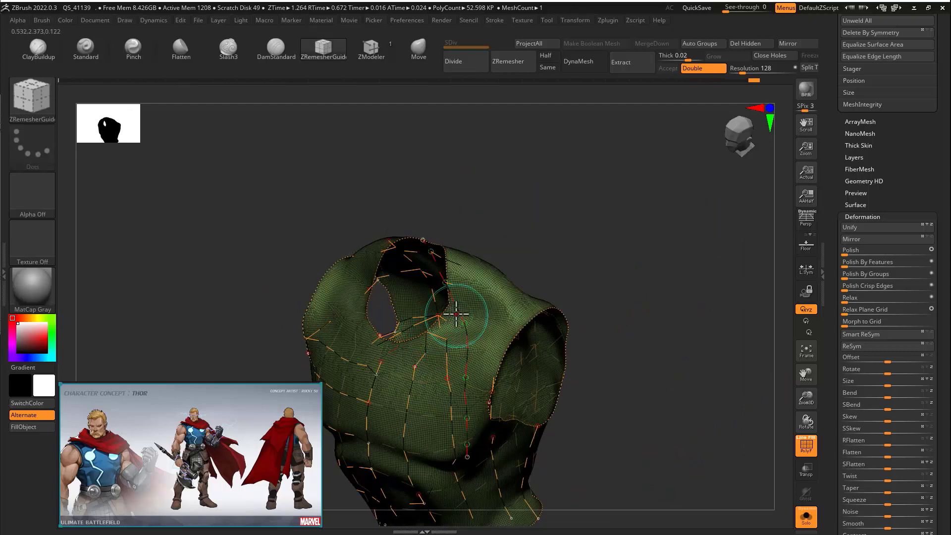
right_drag(495, 272, 447, 333)
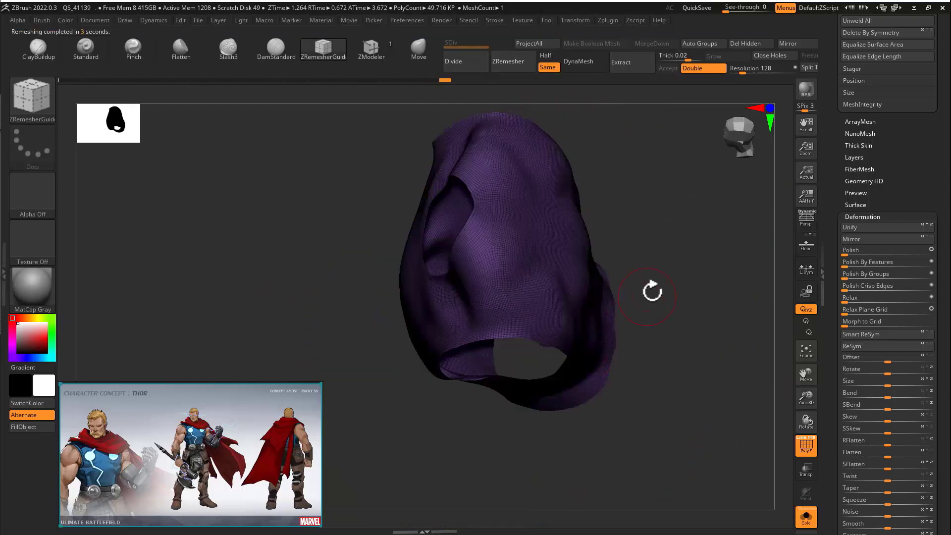
- Try polygrouping the armhole's border loop with ZModeler, isolating it and restoring the full vest view
shift+right_drag(652, 290, 446, 79)
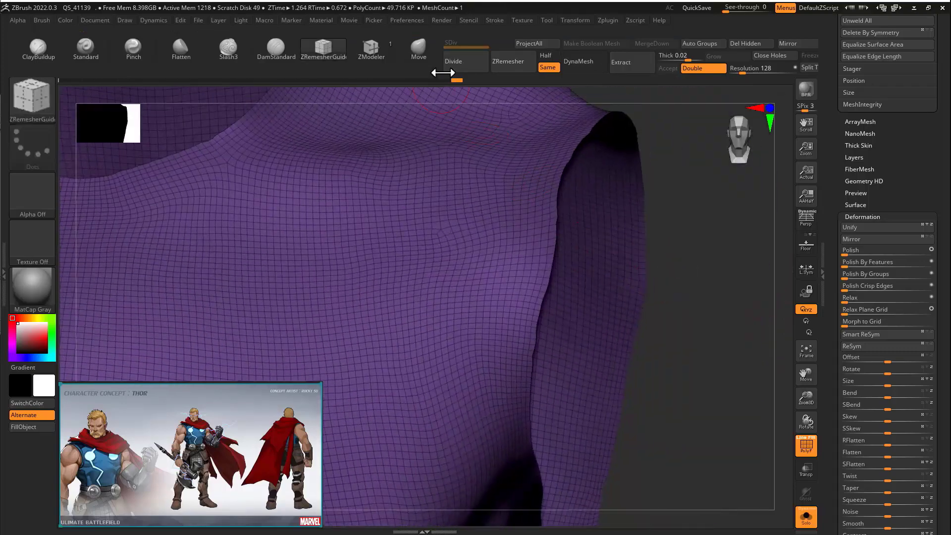
click(371, 48)
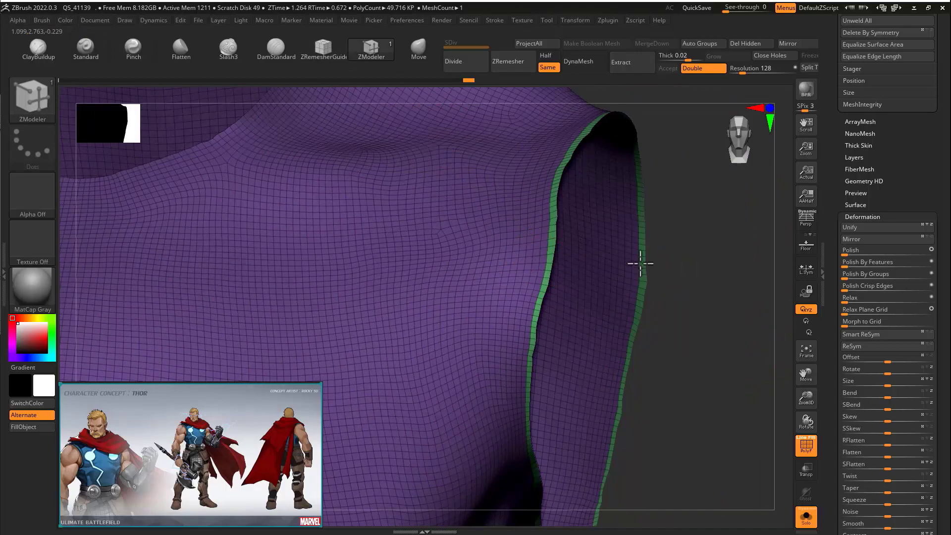
ctrl+shift+click(640, 264)
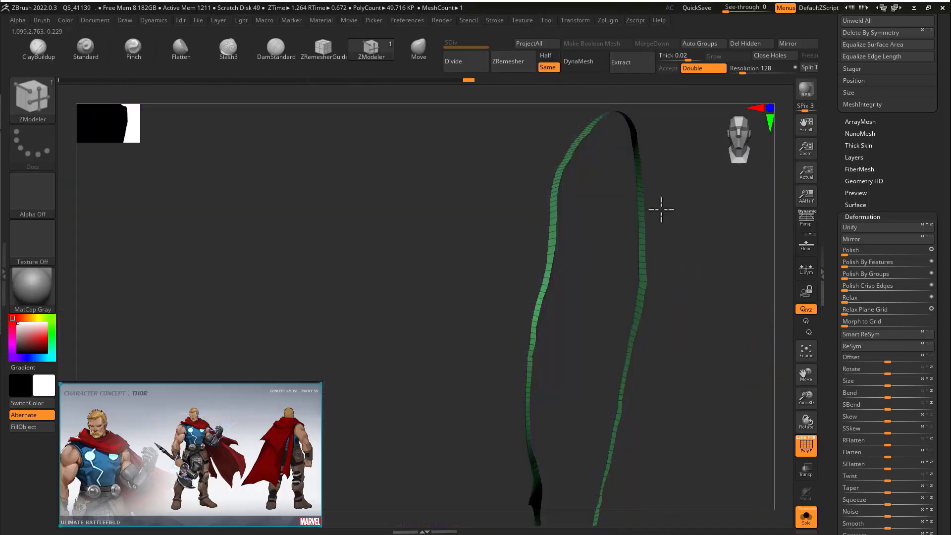
ctrl+shift+click(460, 76)
right_drag(460, 75, 543, 243)
key(space)
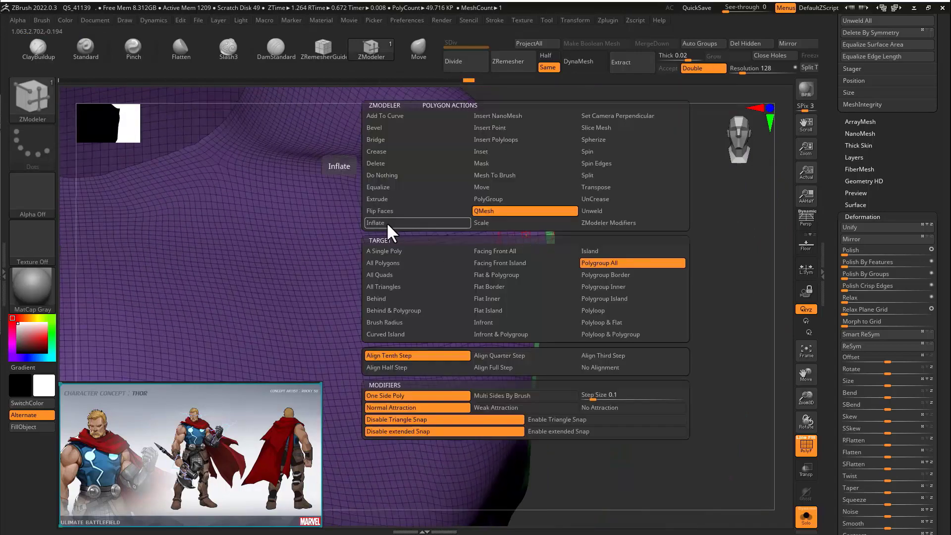
key(space)
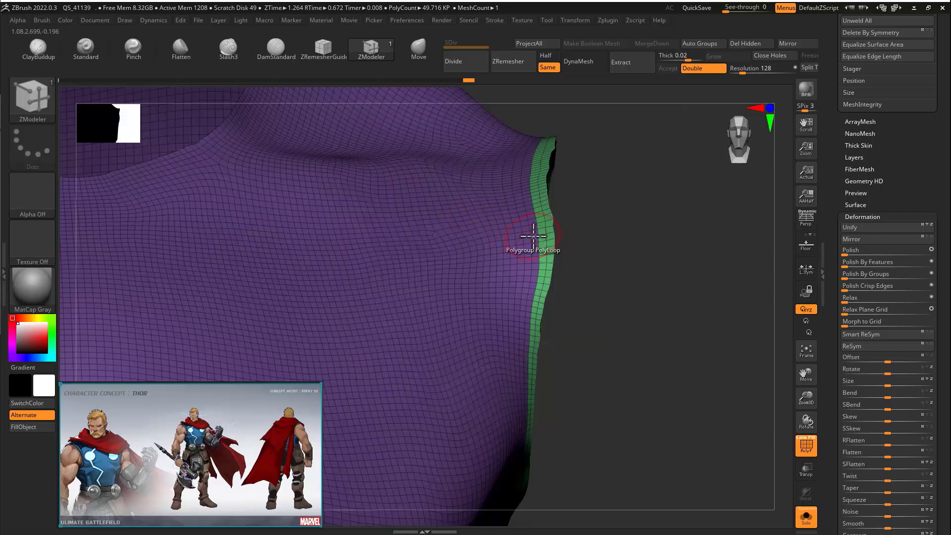
- Check the loop flow on the front of the vest and undo the armhole polygroup edits
ctrl+right_drag(533, 236, 257, 267)
right_drag(473, 299, 720, 267)
key(ctrl+z)
key(ctrl+z)
key(ctrl+z)
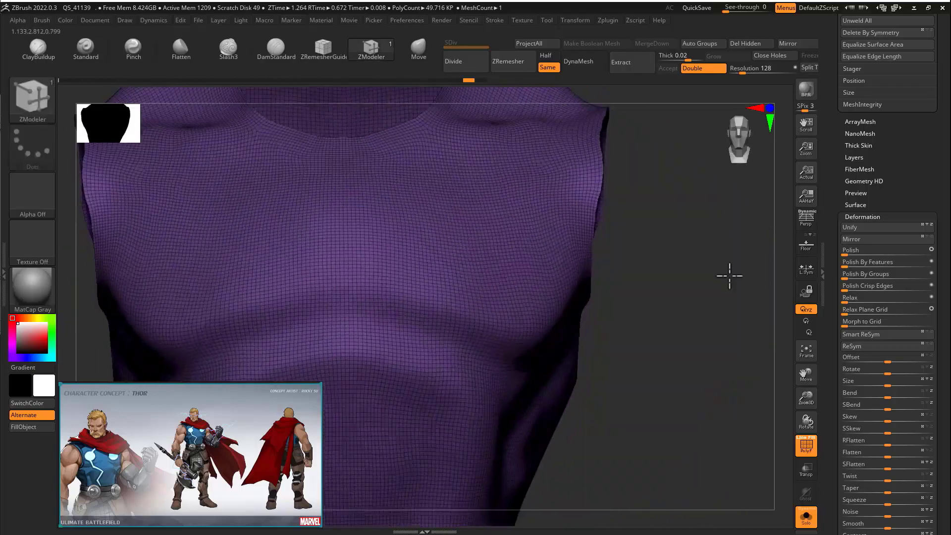
- ZRemesh the vest with the Half setting to reduce its polygon density
ctrl+right_drag(600, 218, 659, 228)
click(529, 64)
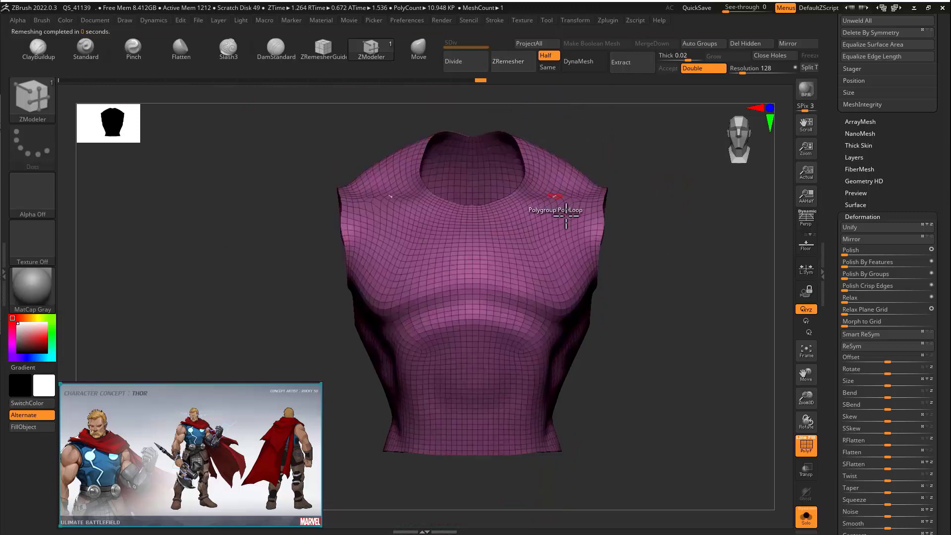
mouse_move(661, 193)
right_down()
mouse_move(688, 186)
mouse_move(686, 201)
right_up()
- Draw new vertical ZRemesher guide curves on the reduced vest, running down the front, side and back to the hem
click(323, 50)
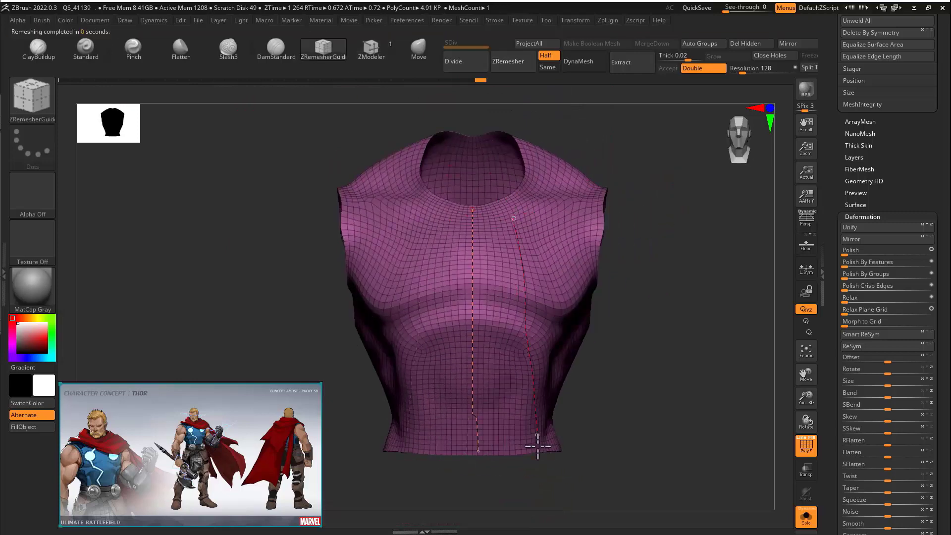
right_drag(537, 445, 564, 168)
drag(573, 443, 573, 458)
right_drag(460, 167, 504, 163)
drag(505, 155, 550, 445)
right_drag(435, 169, 467, 187)
drag(469, 186, 510, 440)
right_drag(510, 439, 450, 339)
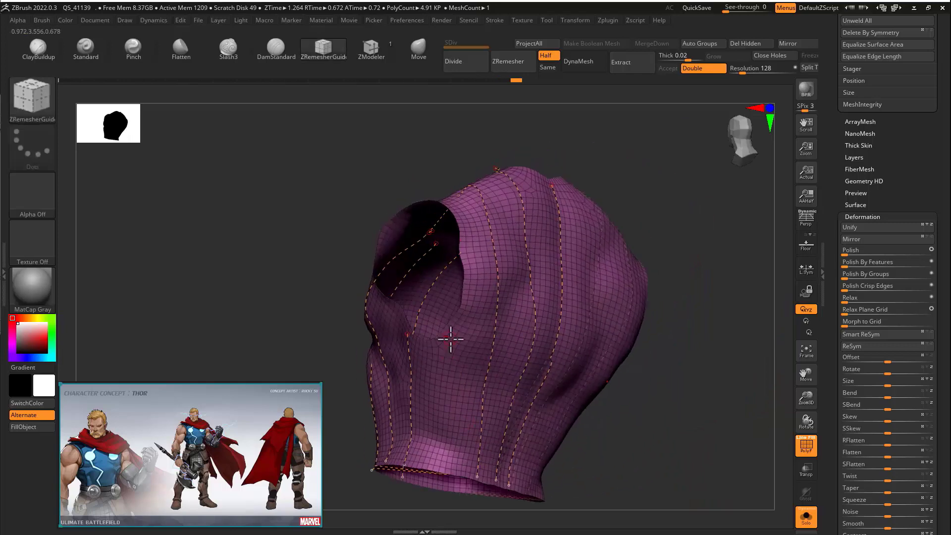
- Add horizontal guide curves across the chest, ribcage and waist, crossing the vertical ones around to the back
right_drag(431, 175, 530, 223)
drag(430, 233, 516, 232)
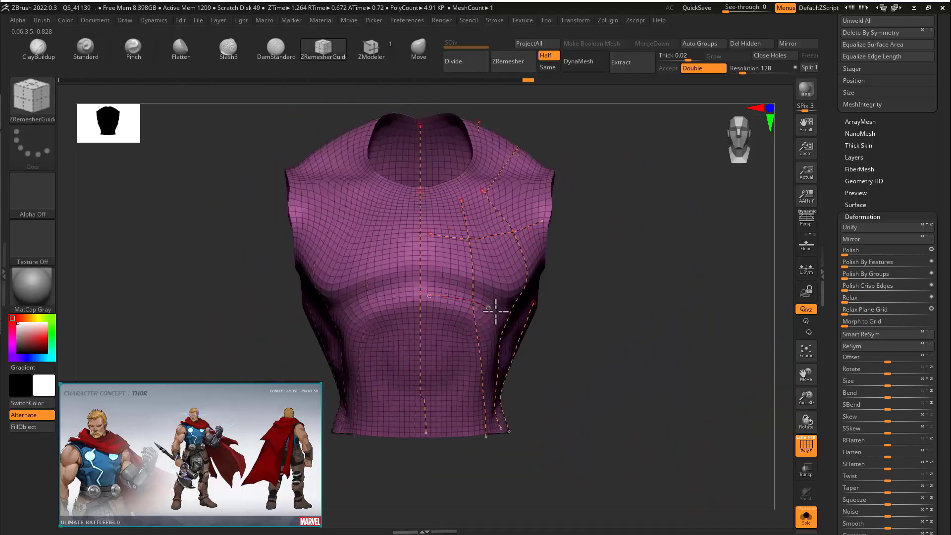
drag(496, 311, 536, 318)
right_drag(550, 315, 432, 334)
right_drag(436, 387, 533, 359)
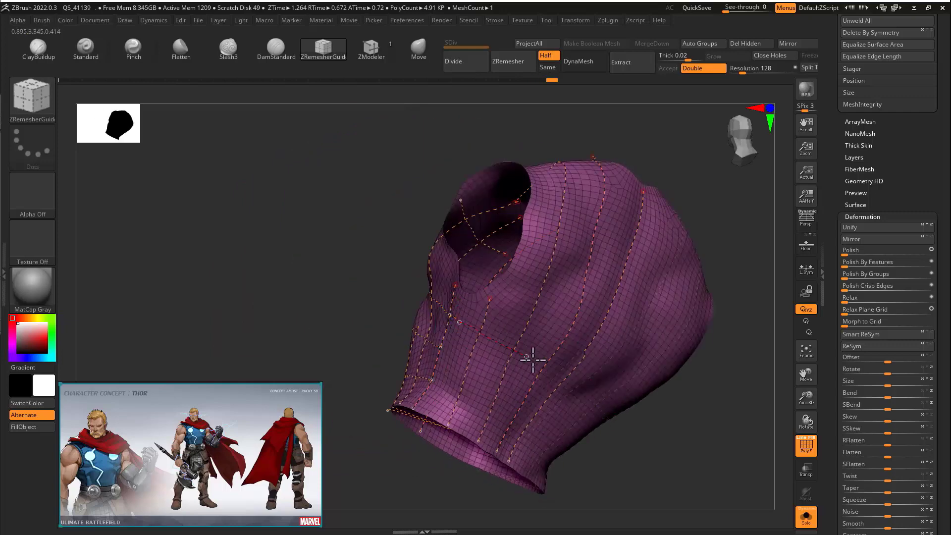
- Extend the guides across the upper back and shoulder, and ZRemesh the reduced vest with the Same setting
right_drag(502, 414, 596, 237)
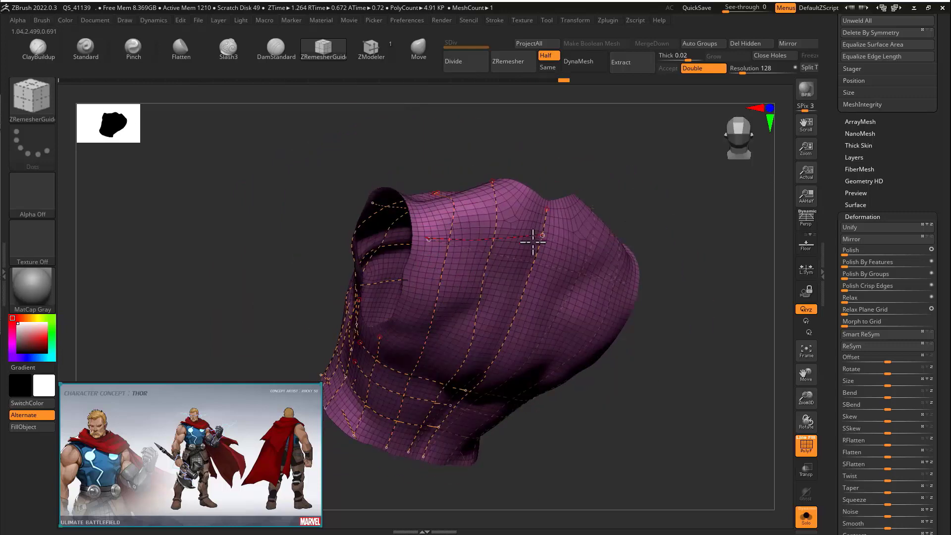
right_drag(598, 202, 418, 254)
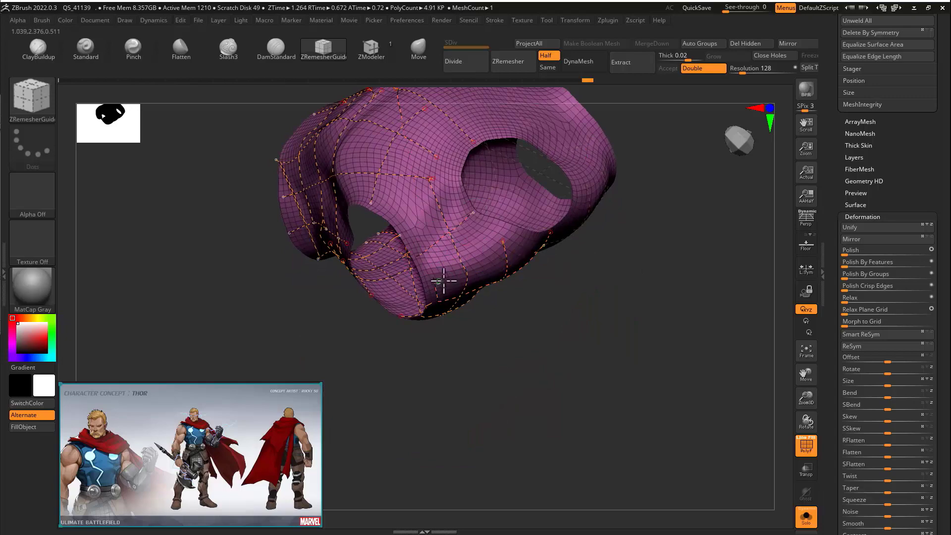
right_drag(406, 221, 595, 163)
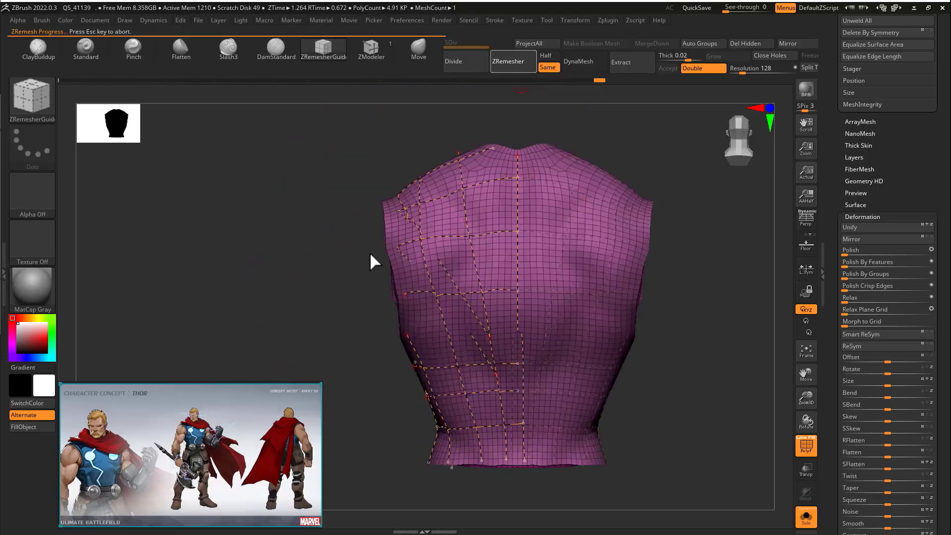
- Try giving the armhole edge loops a separate polygroup with ZModeler and isolate them to check where they run
right_drag(369, 252, 511, 246)
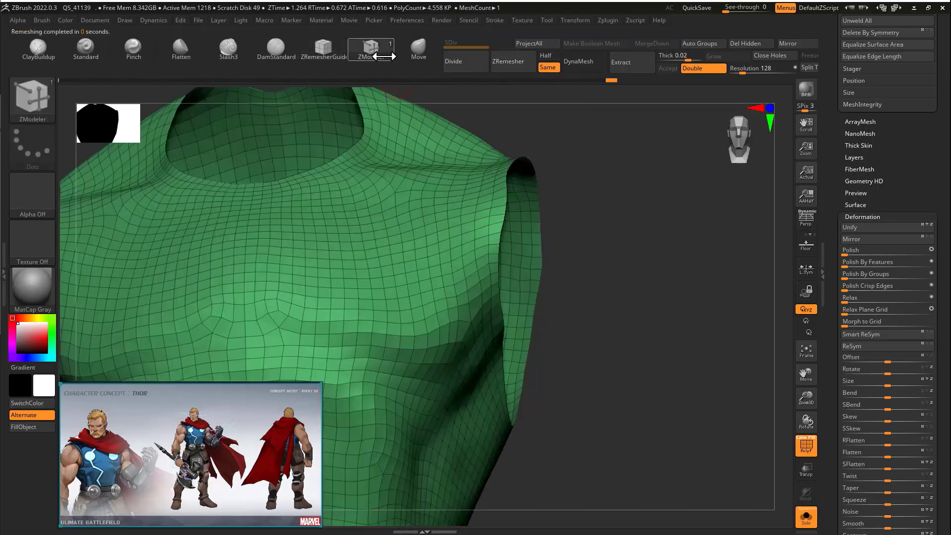
ctrl+right_drag(488, 208, 547, 206)
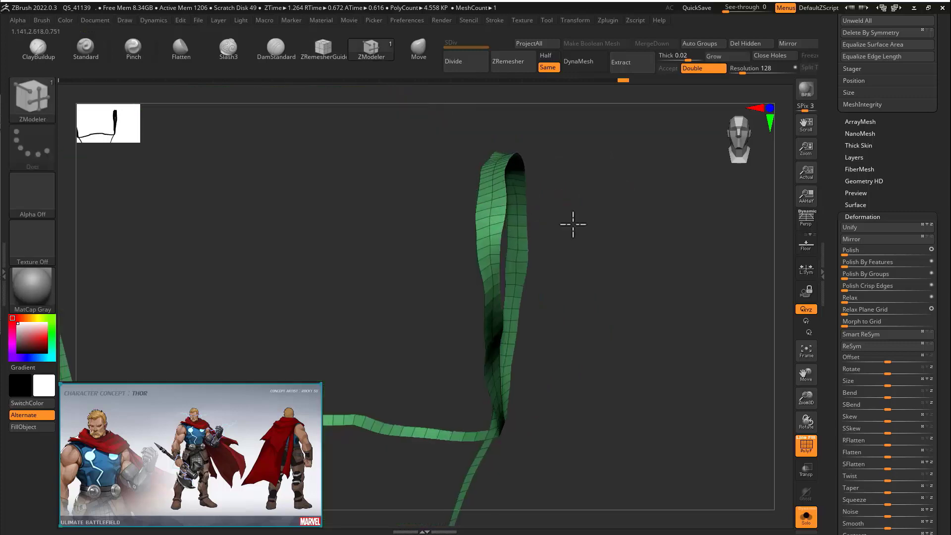
right_drag(568, 221, 637, 131)
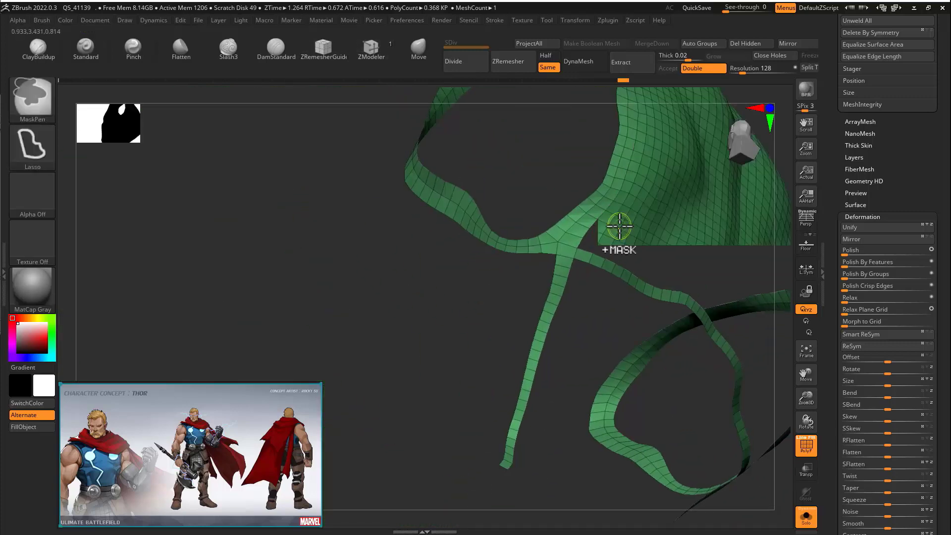
right_drag(292, 193, 314, 291)
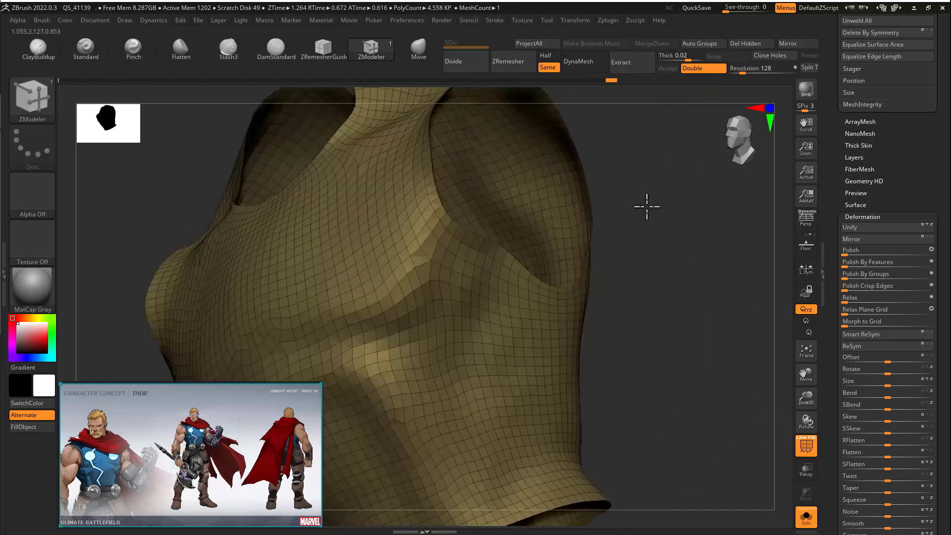
- Polygroup the armhole edge loops again on the whole vest and inspect how the strips cross the torso
ctrl+right_drag(643, 206, 536, 113)
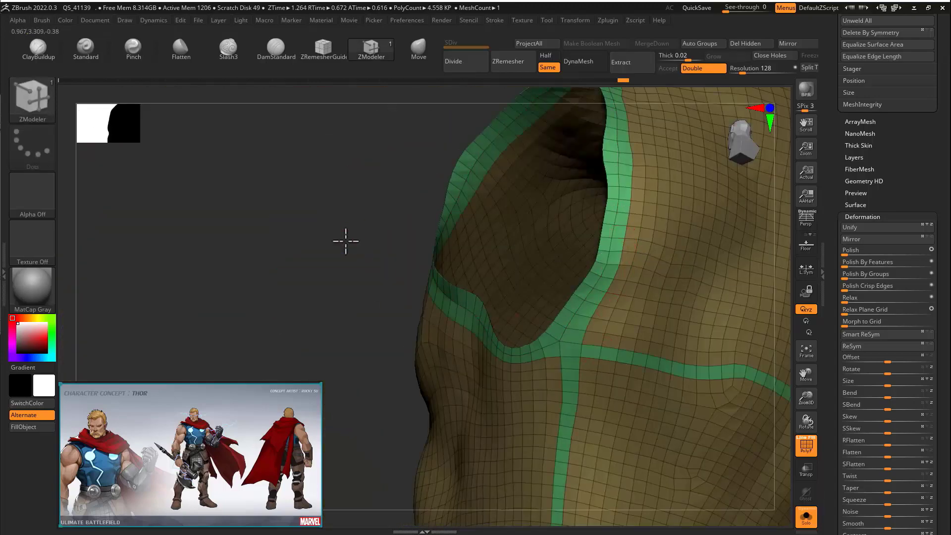
shift+right_drag(345, 241, 451, 255)
key(f)
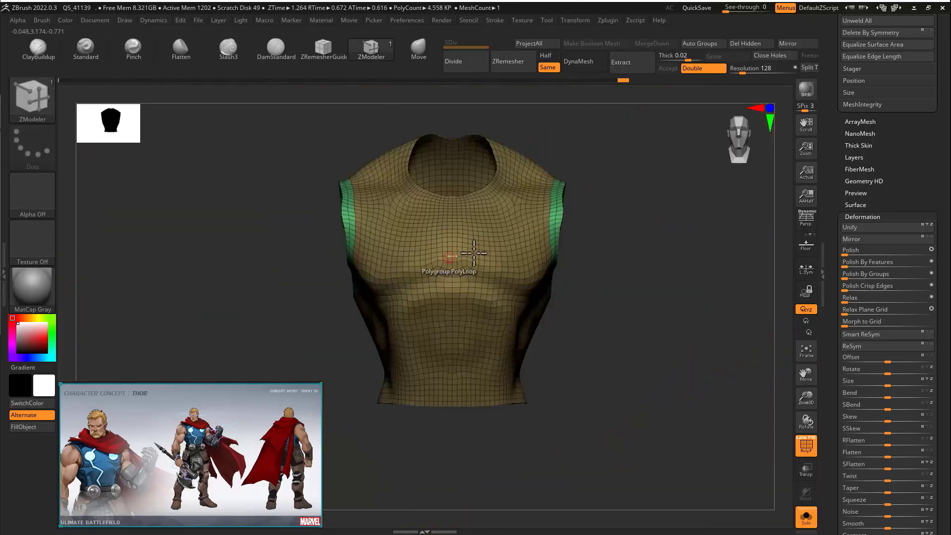
ctrl+right_drag(594, 252, 641, 263)
alt+right_drag(641, 341, 545, 218)
- Undo the stray point move on the vest's side together with the polygroup edits
click(400, 182)
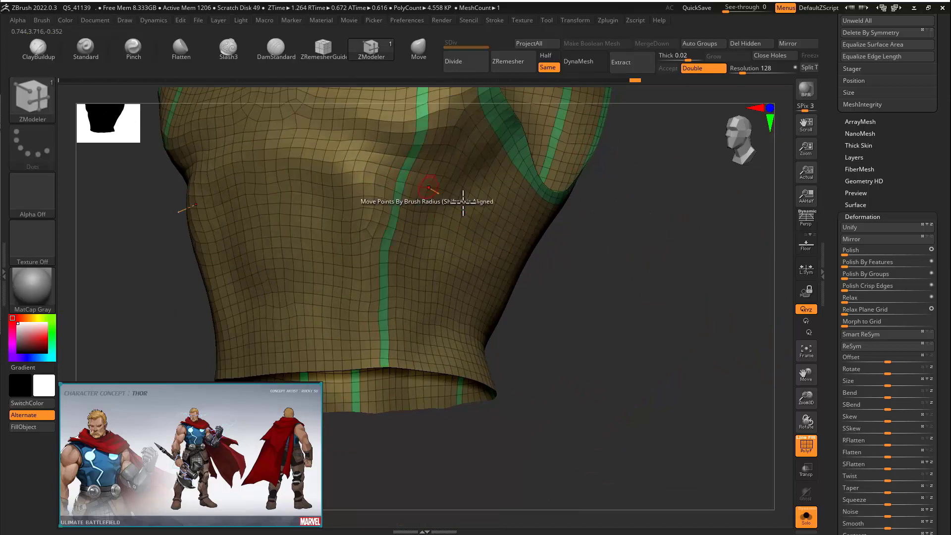
mouse_move(430, 191)
ctrl+right_down()
mouse_move(561, 279)
mouse_move(557, 265)
mouse_move(602, 272)
ctrl+right_up()
key(ctrl+z)
ctrl+right_drag(602, 273, 610, 281)
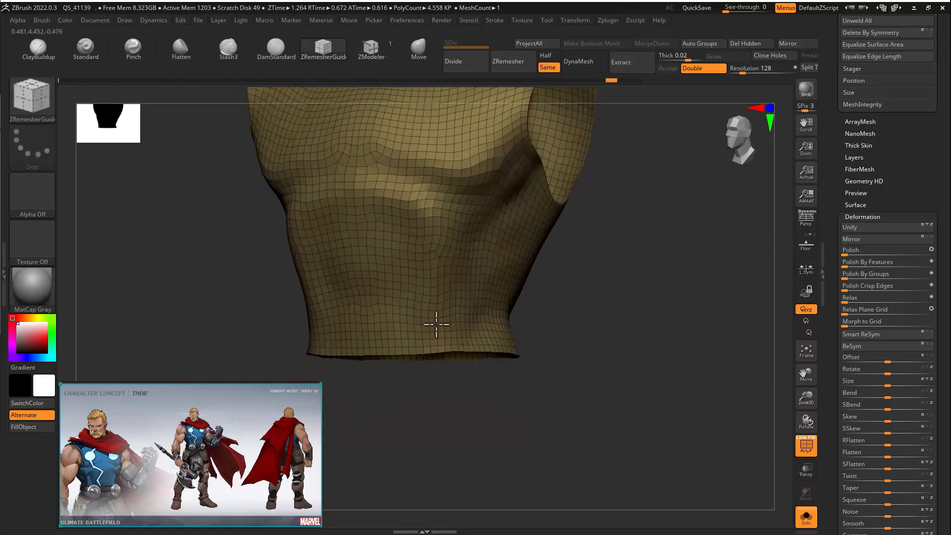
- Draw ZRemesher guide curves around the armhole and hem borders, down the side and across the back below the armhole
alt+right_drag(614, 159, 615, 327)
alt+right_drag(683, 250, 671, 85)
drag(493, 281, 474, 249)
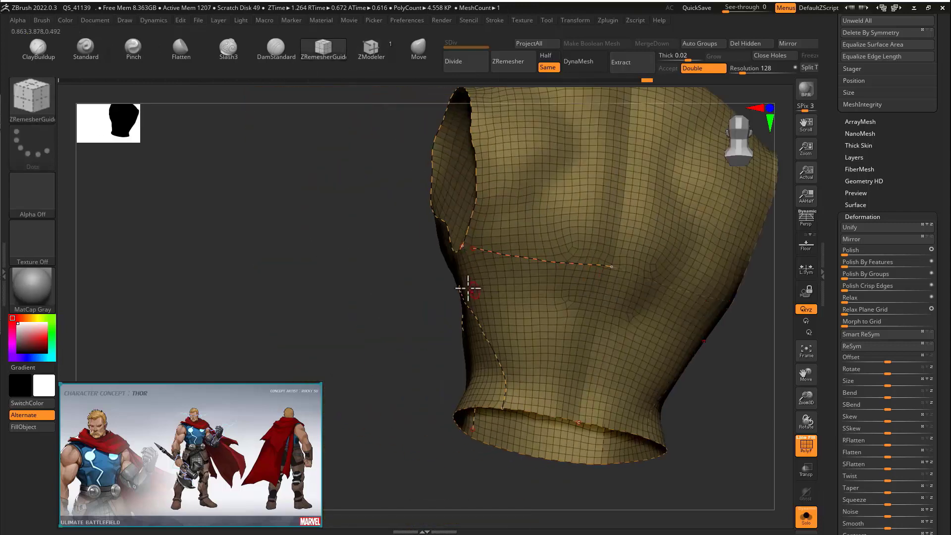
drag(379, 228, 434, 294)
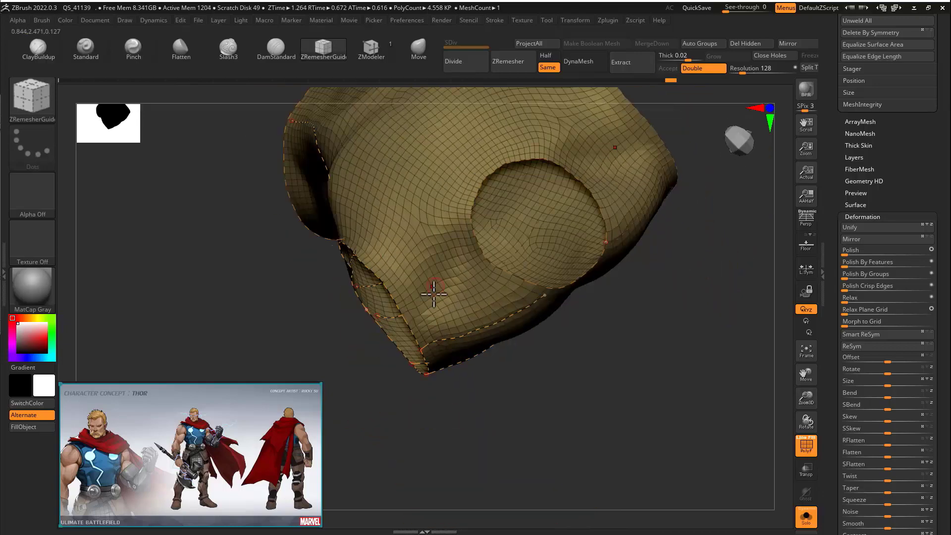
- Draw further ZRemesher guide curves over the shoulder, across the vest's back and along its centre line
drag(483, 258, 427, 345)
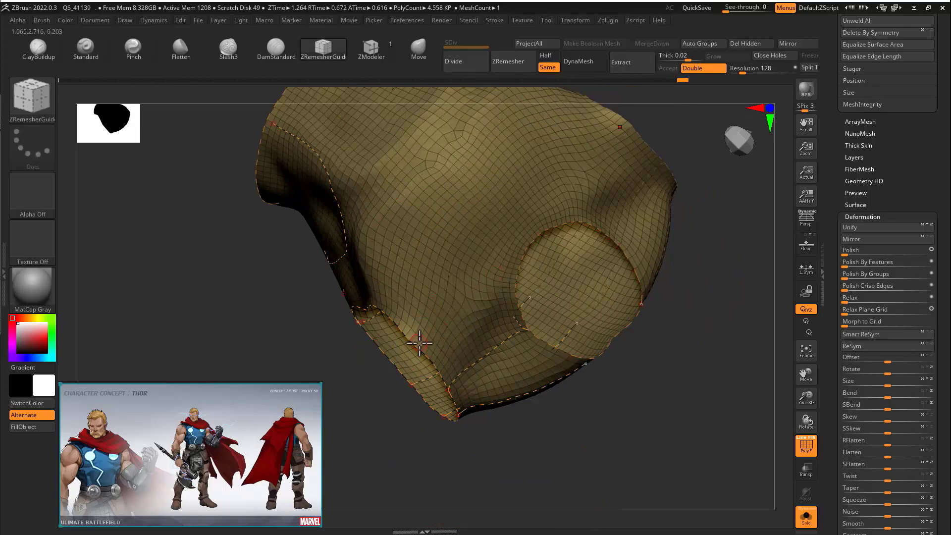
drag(485, 182, 415, 275)
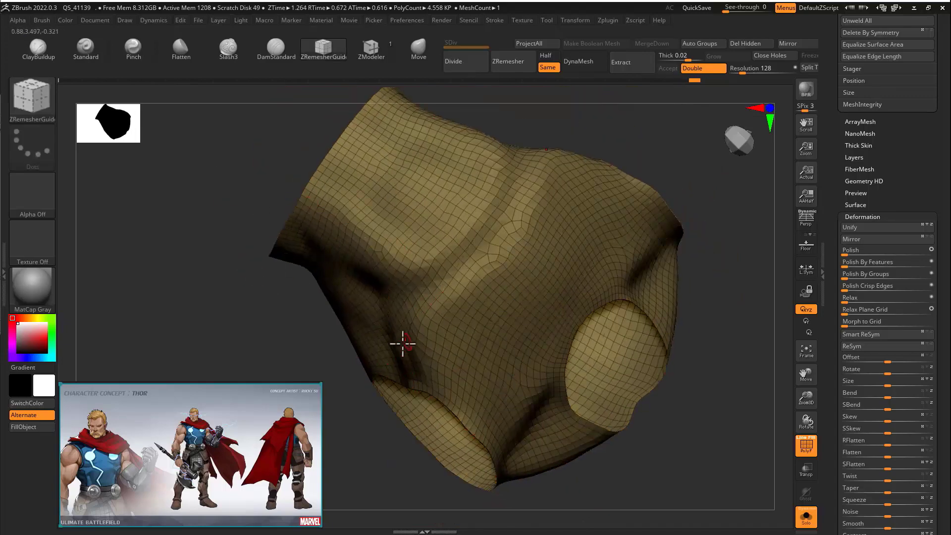
drag(402, 343, 384, 387)
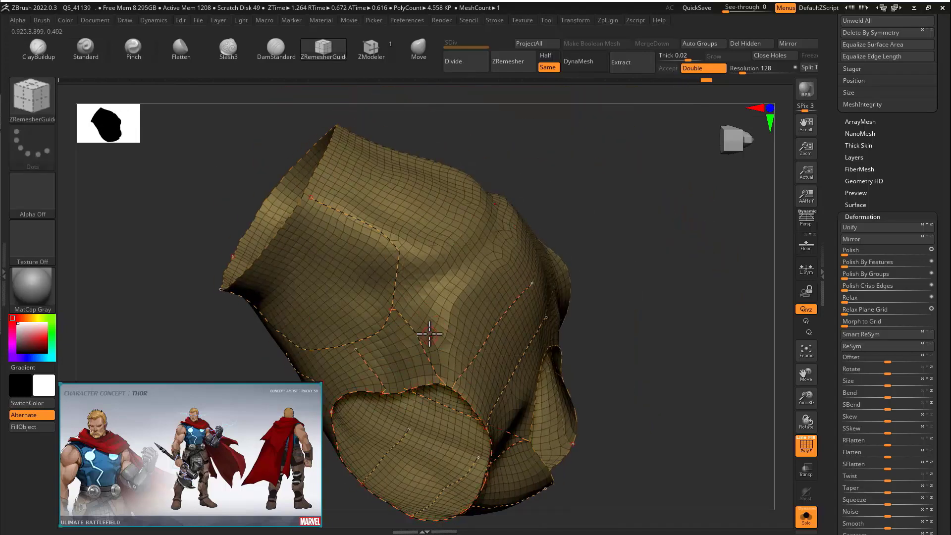
right_drag(483, 261, 560, 173)
drag(387, 230, 423, 193)
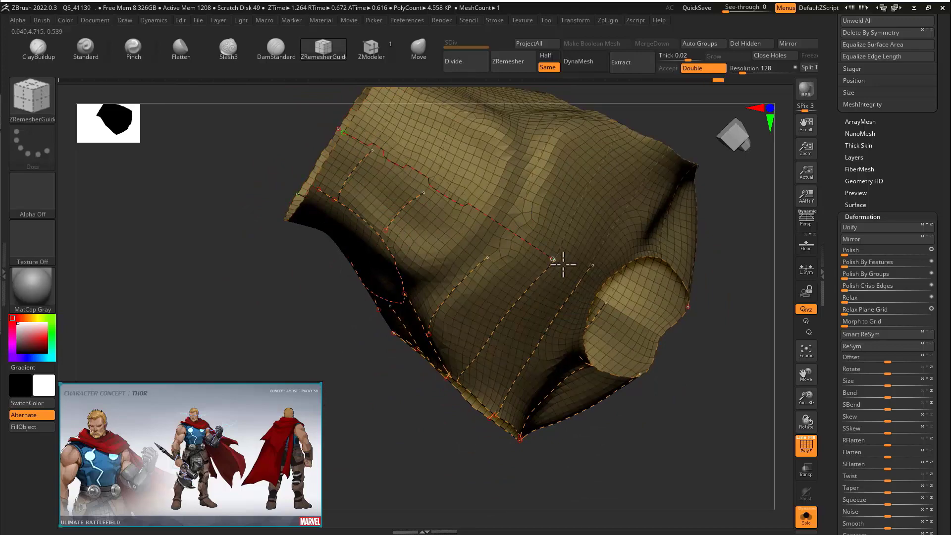
right_drag(563, 265, 432, 218)
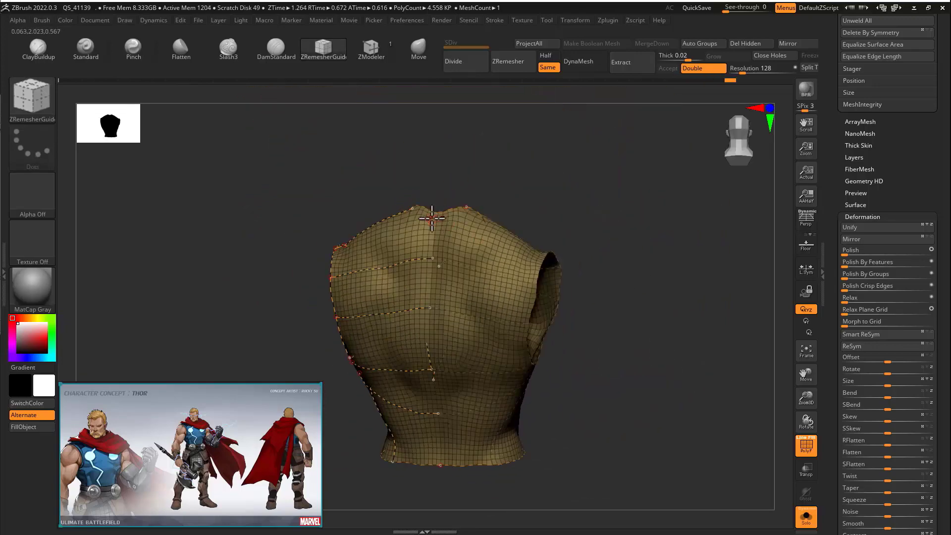
- Complete the guide curves on the vest's front and side, and remesh it with ZRemesher
drag(410, 475, 461, 227)
drag(565, 222, 508, 161)
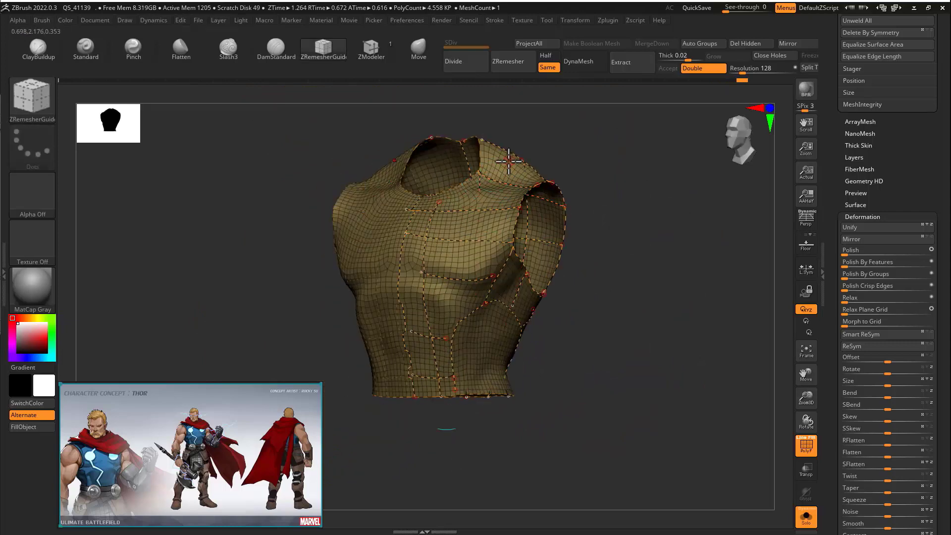
right_drag(462, 310, 519, 255)
right_drag(504, 352, 445, 262)
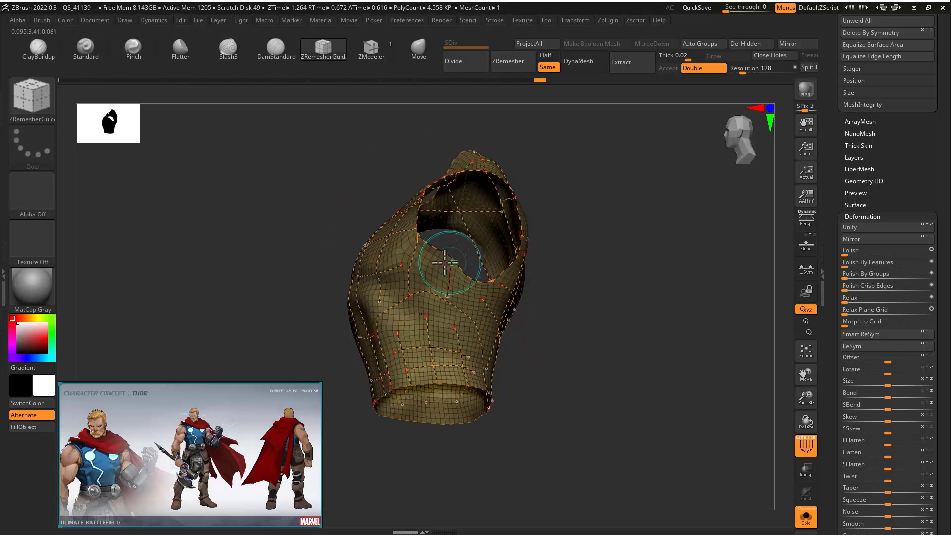
click(513, 60)
shift+right_drag(582, 271, 500, 270)
ctrl+right_drag(500, 270, 411, 261)
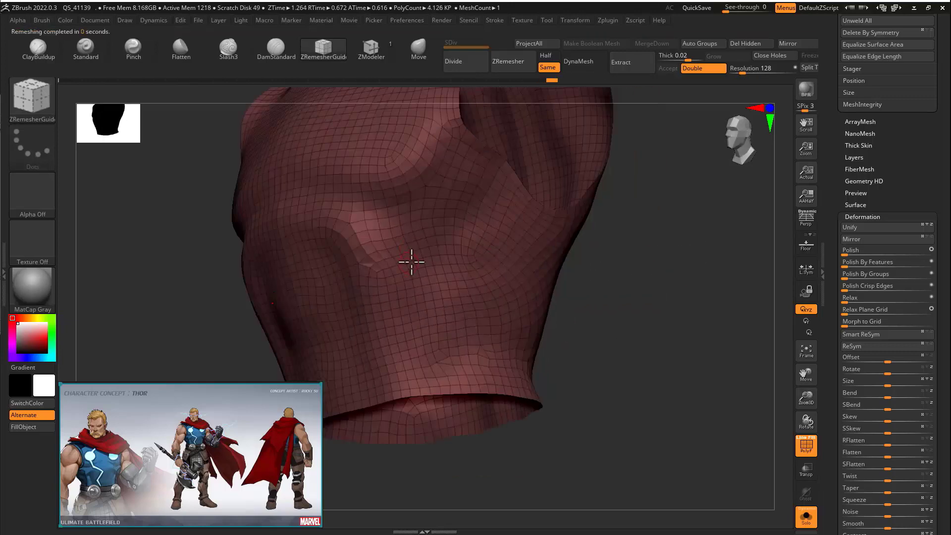
- Polygroup the polyloops around the armhole, down the side and arching over the side waist panel with ZModeler
click(371, 49)
click(406, 250)
click(435, 232)
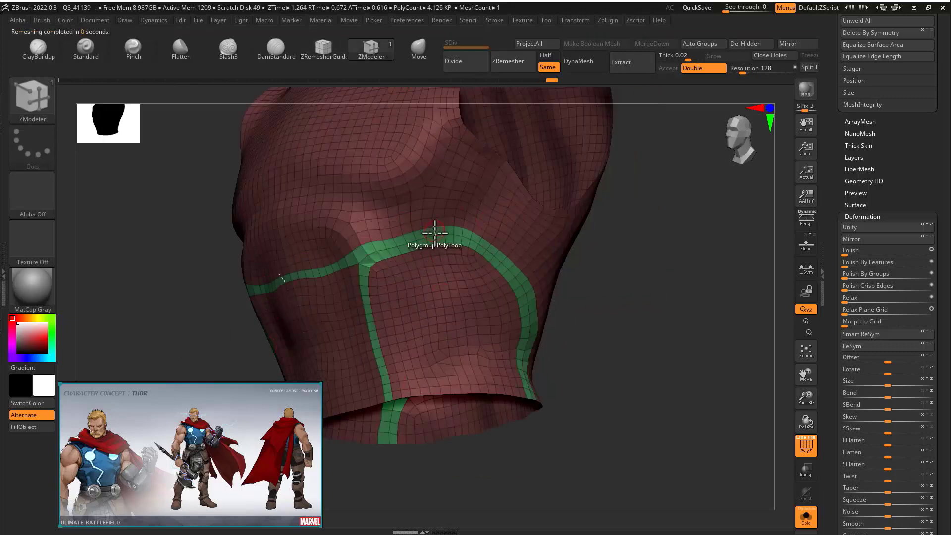
key(ctrl+z)
ctrl+right_drag(442, 249, 622, 240)
click(484, 214)
right_drag(483, 214, 622, 271)
click(473, 176)
right_drag(555, 267, 643, 307)
mouse_move(644, 307)
ctrl+right_down()
mouse_move(762, 354)
mouse_move(462, 170)
ctrl+right_up()
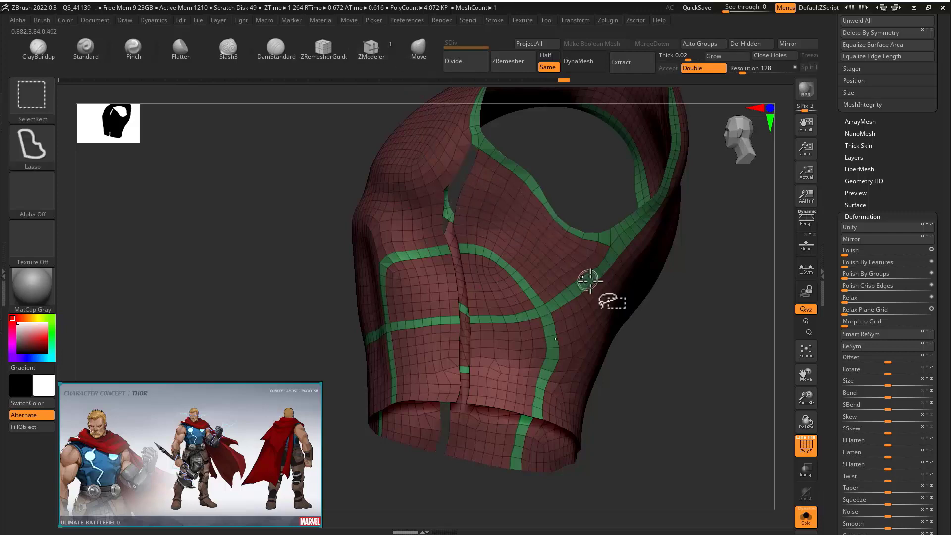
- Restore the hidden strip and hide the polyloops that frame the side panel and cross the waist
ctrl+shift+click(616, 261)
ctrl+shift+click(659, 296)
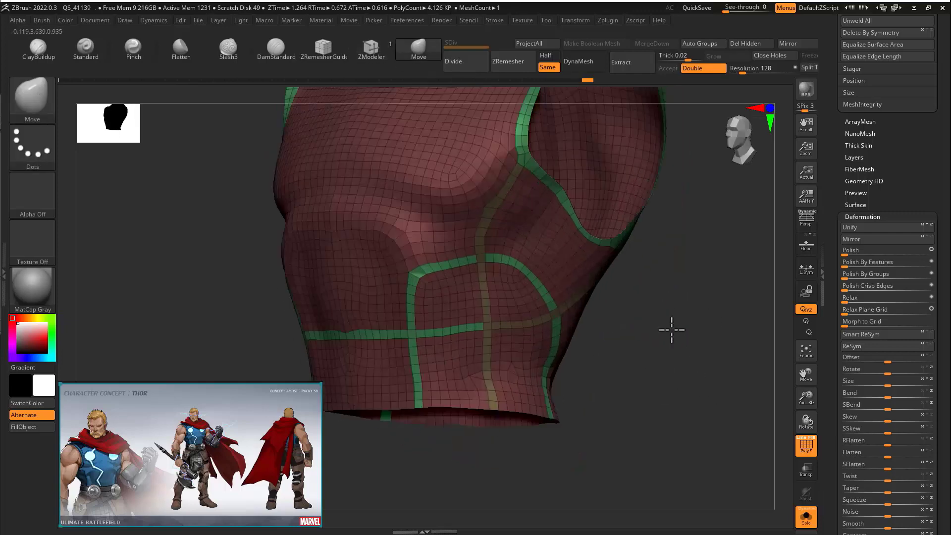
ctrl+right_drag(670, 328, 693, 356)
ctrl+shift+click(450, 259)
ctrl+shift+click(384, 326)
ctrl+shift+click(376, 347)
key(ctrl+shift+z)
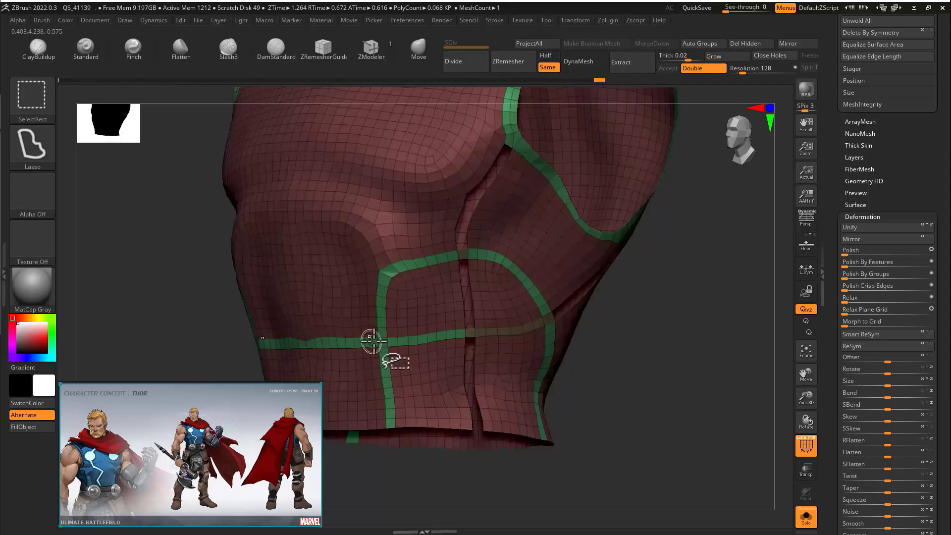
- Undo and redo the visibility changes around the side panel while hiding polygon rows inside it
key(ctrl+z)
key(ctrl+z)
key(ctrl+shift+z)
key(ctrl+z)
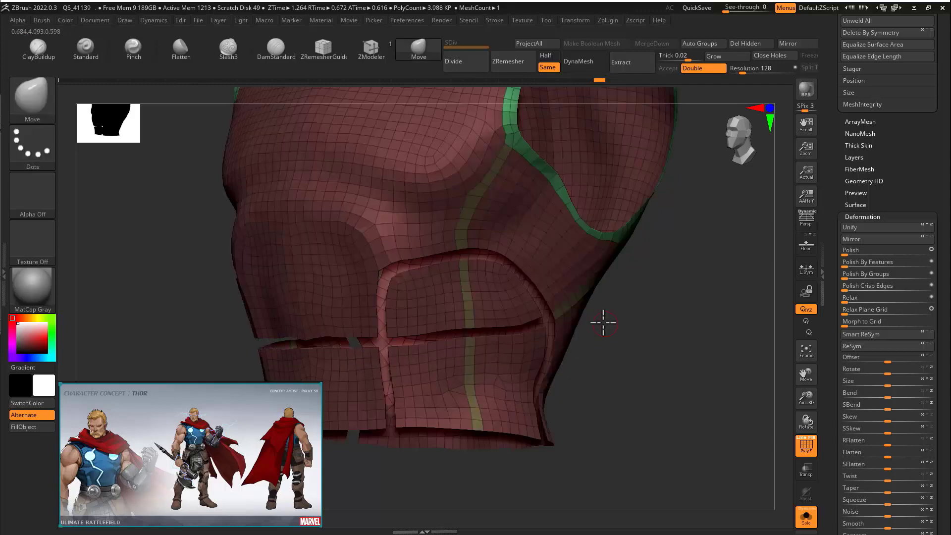
key(ctrl+shift+z)
key(ctrl+shift+z)
key(ctrl+z)
ctrl+shift+click(437, 309)
key(ctrl+z)
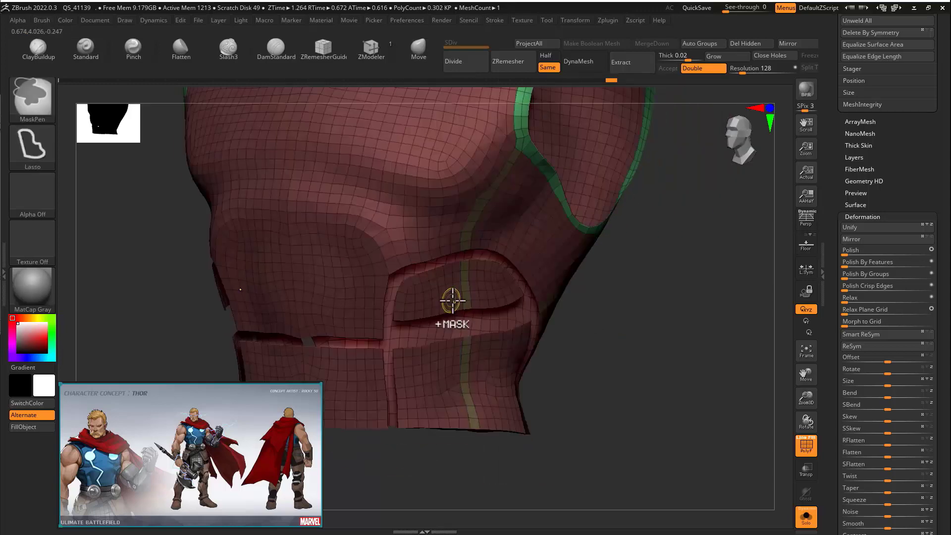
key(ctrl+shift+z)
key(ctrl+z)
key(ctrl+shift+z)
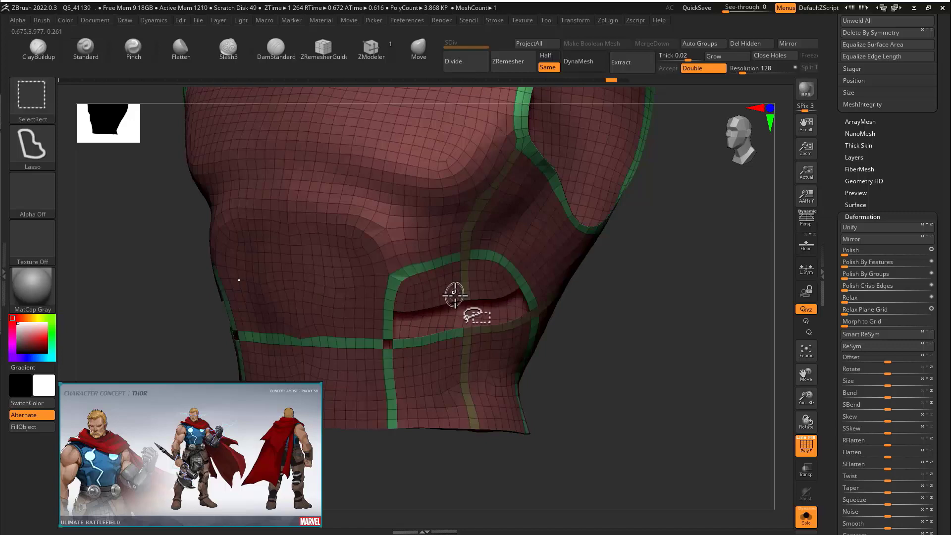
key(ctrl+z)
key(ctrl+z)
key(ctrl+shift+z)
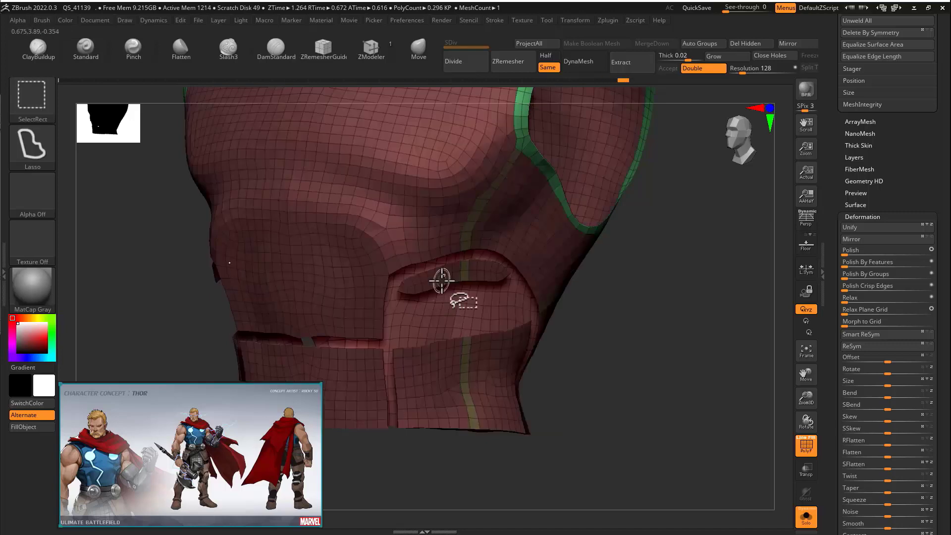
- Hide the remaining polygon rows inside the side panel, catching the leftover pieces with a lasso selection
ctrl+shift+click(442, 280)
ctrl+shift+click(471, 418)
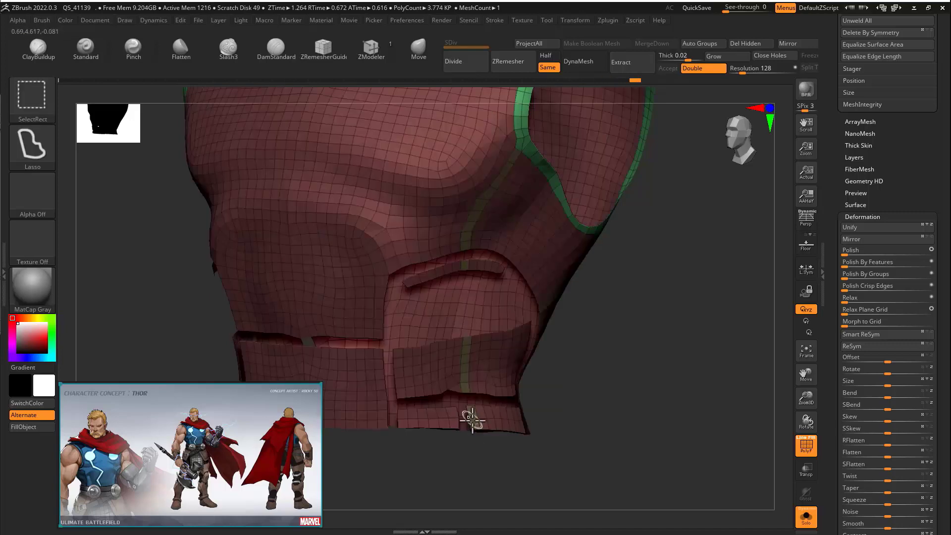
ctrl+shift+click(484, 376)
drag(594, 416, 499, 417)
ctrl+shift+click(499, 417)
key(ctrl+z)
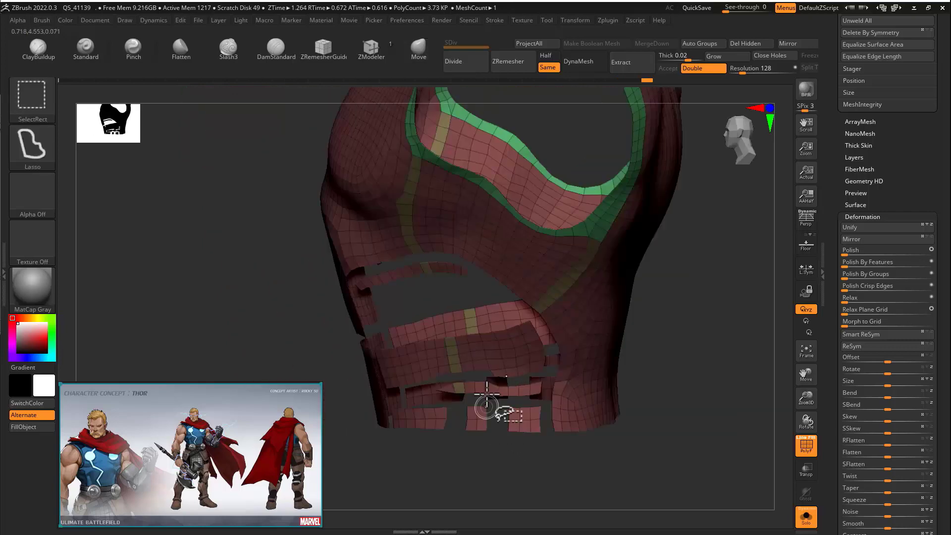
mouse_move(506, 474)
mouse_down()
mouse_move(522, 459)
mouse_move(546, 372)
mouse_up()
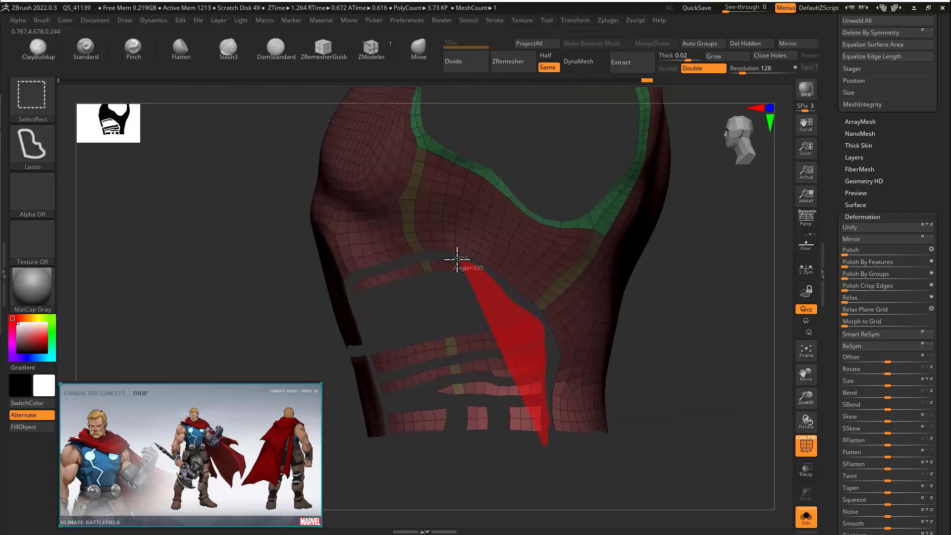
ctrl+alt+shift+drag(385, 408, 394, 443)
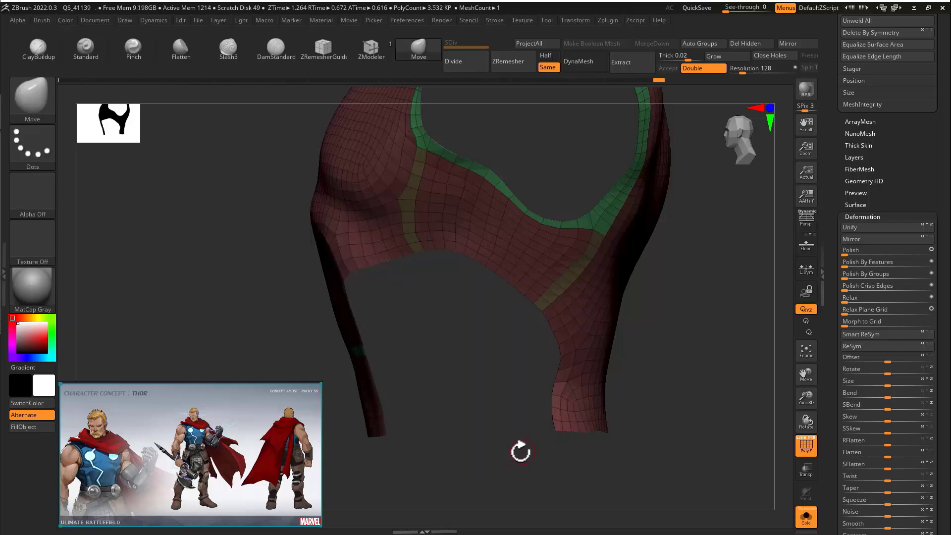
- Isolate the side waist panels, give them their own polygroup and show the whole vest
drag(520, 450, 570, 445)
ctrl+right_drag(570, 446, 452, 386)
ctrl+shift+drag(542, 381, 570, 414)
mouse_move(594, 346)
mouse_down()
mouse_move(615, 322)
mouse_move(643, 326)
mouse_move(594, 322)
mouse_move(503, 283)
mouse_up()
ctrl+alt+shift+click(515, 280)
ctrl+shift+click(570, 339)
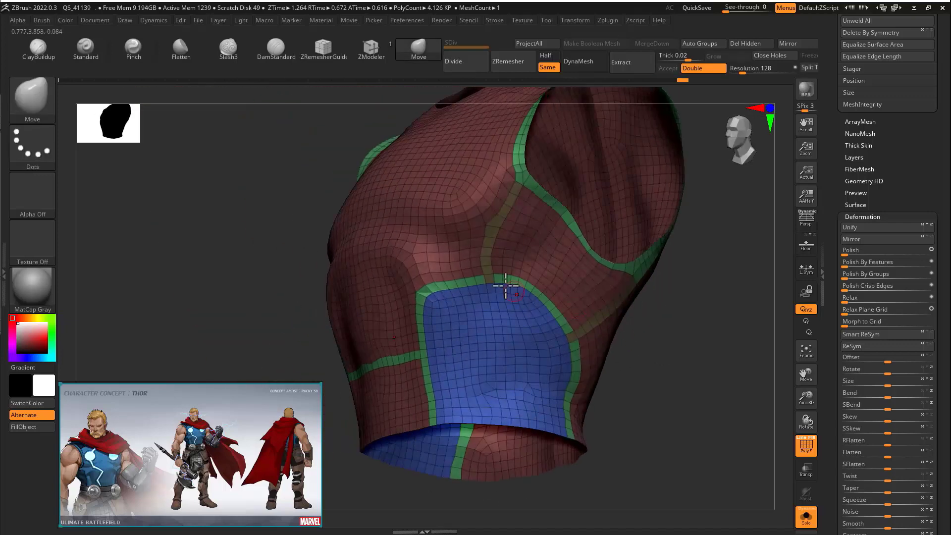
- Hide the side panels, undoing stray visibility picks, to separate them from the surrounding strips and torso
ctrl+shift+click(448, 266)
mouse_move(676, 318)
ctrl+shift+mouse_down()
mouse_move(686, 329)
mouse_move(733, 317)
ctrl+shift+mouse_up()
ctrl+shift+click(515, 250)
key(ctrl+z)
ctrl+shift+click(516, 255)
mouse_move(622, 275)
ctrl+shift+mouse_down()
mouse_move(645, 305)
mouse_move(342, 325)
mouse_move(453, 214)
ctrl+shift+mouse_up()
key(ctrl+z)
ctrl+shift+click(574, 198)
ctrl+shift+drag(616, 195, 634, 248)
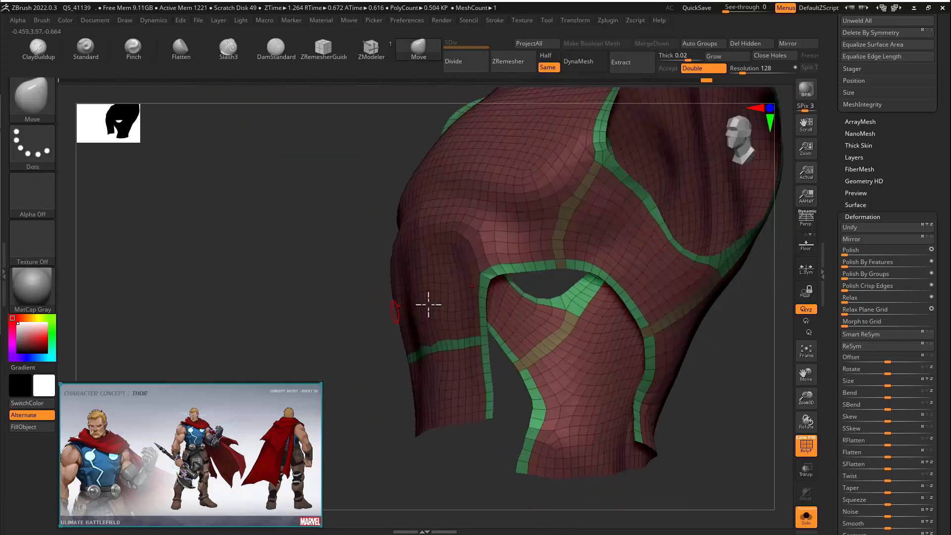
- Hide the border strips, merge the rest of the torso into a single polygroup and show the whole vest
ctrl+shift+click(490, 281)
key(ctrl+w)
alt+drag(347, 321, 435, 361)
mouse_move(448, 371)
ctrl+shift+mouse_down()
mouse_move(465, 384)
mouse_move(496, 264)
mouse_move(465, 287)
mouse_move(415, 271)
mouse_move(437, 291)
mouse_move(466, 285)
ctrl+shift+mouse_up()
ctrl+shift+click(468, 284)
key(ctrl+w)
ctrl+shift+click(653, 308)
drag(653, 307, 643, 289)
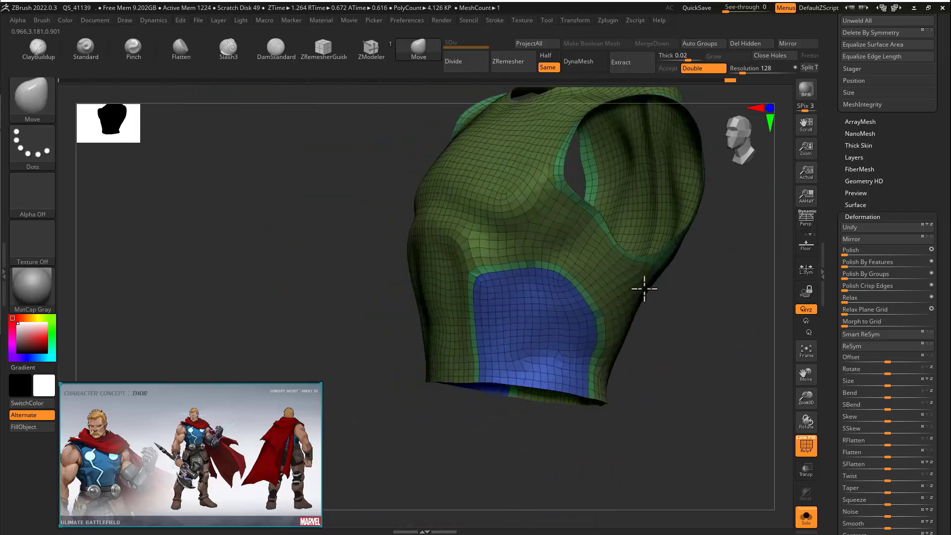
- Isolate the armhole and side-panel border strips, assign them one shared polygroup and show the whole vest
ctrl+shift+click(603, 323)
ctrl+shift+click(602, 323)
alt+drag(602, 322, 543, 333)
ctrl+shift+click(544, 333)
alt+drag(634, 271, 686, 354)
key(ctrl+w)
ctrl+shift+click(619, 313)
mouse_move(685, 354)
alt+mouse_down()
mouse_move(665, 266)
mouse_move(619, 258)
alt+mouse_up()
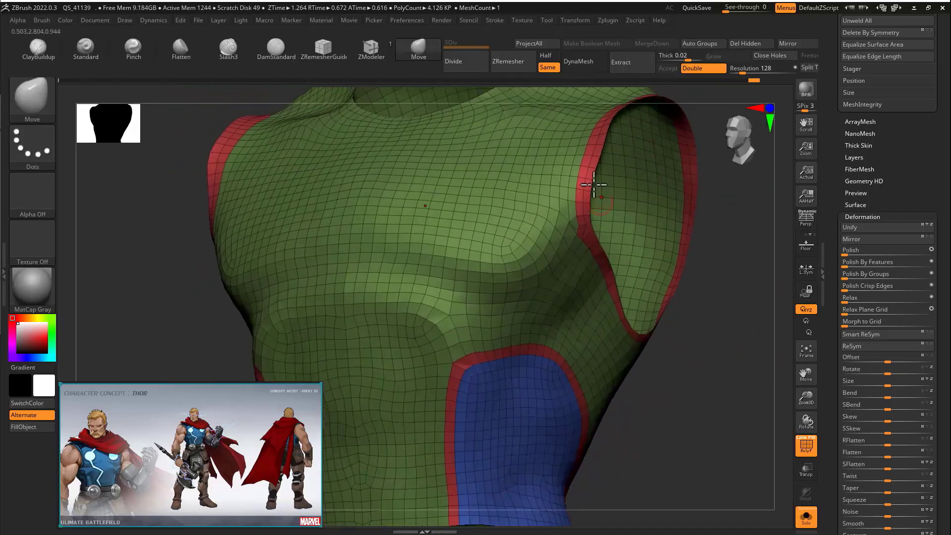
- Try extruding the border strips with ZModeler and smoothing the raised trim with a Deformation slider
click(371, 47)
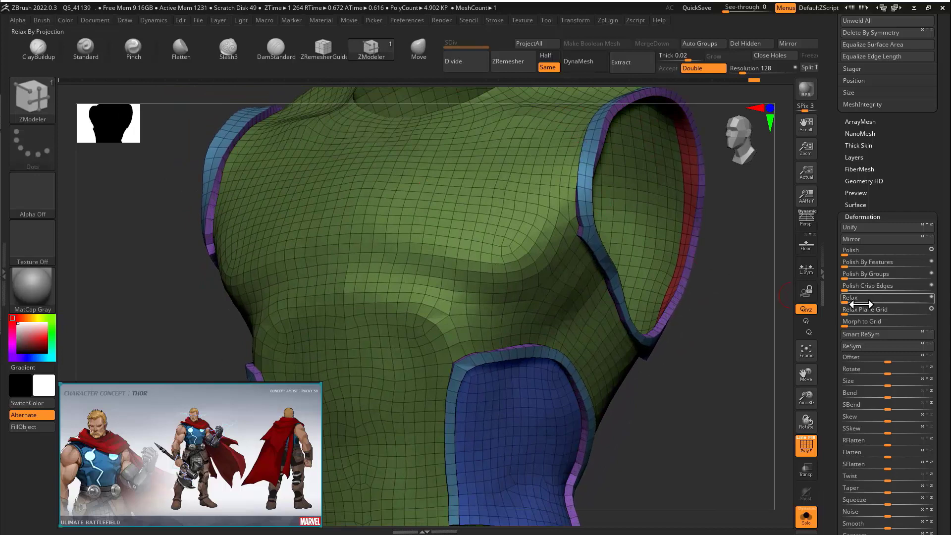
drag(846, 287, 859, 289)
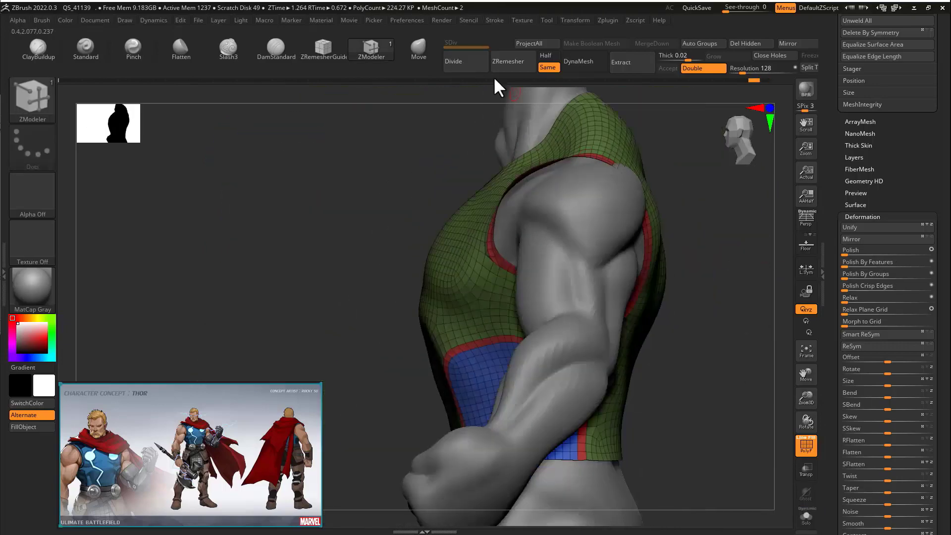
- Pull the vest's shoulder edges out over the body's shoulders with the Move brush
key(b)
key(m)
key(v)
key(s)
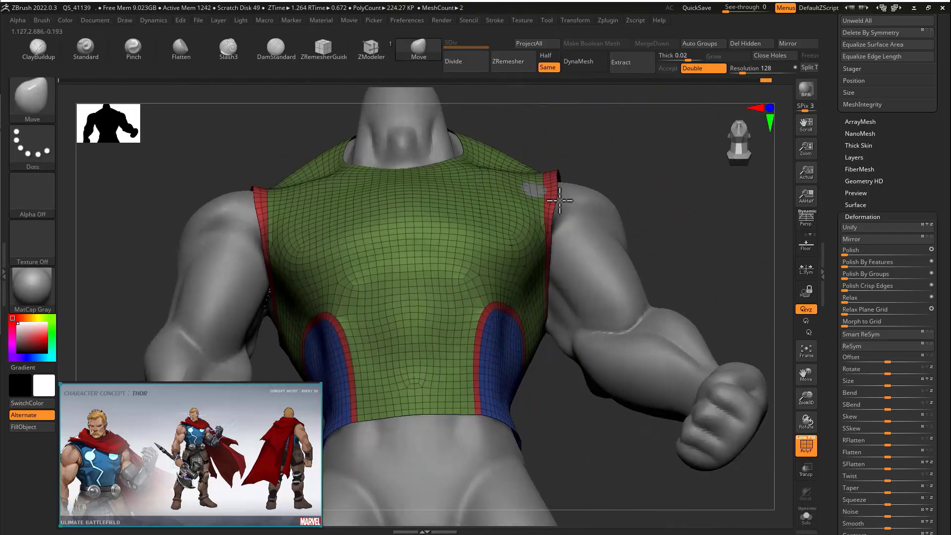
right_drag(559, 200, 622, 181)
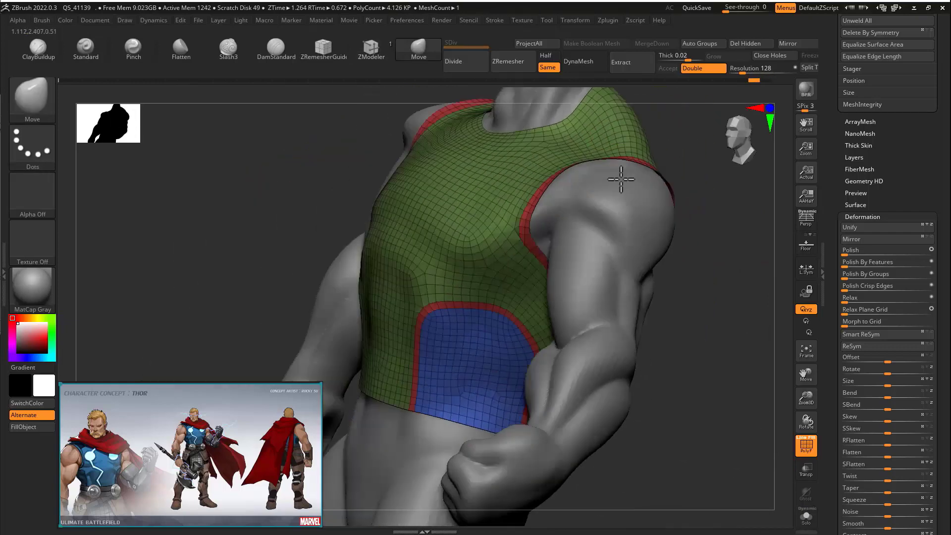
- Set ZModeler's polygon action to QMesh with the Polygroup All target
key(b)
key(z)
key(m)
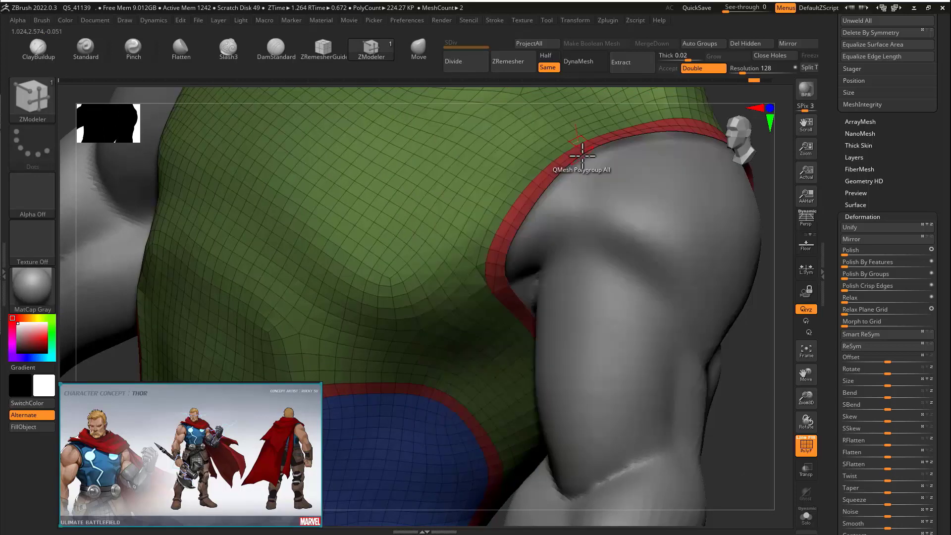
key(space)
click(579, 237)
key(s)
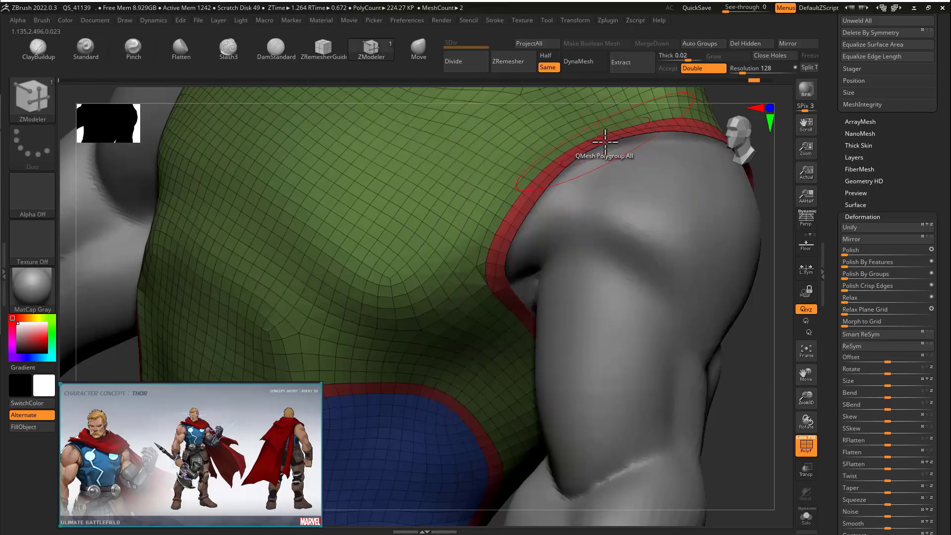
- Try raising the armhole border strip with ZModeler, check it at the shoulder, and undo the change
alt+right_drag(606, 138, 436, 170)
ctrl+right_drag(62, 205, 345, 220)
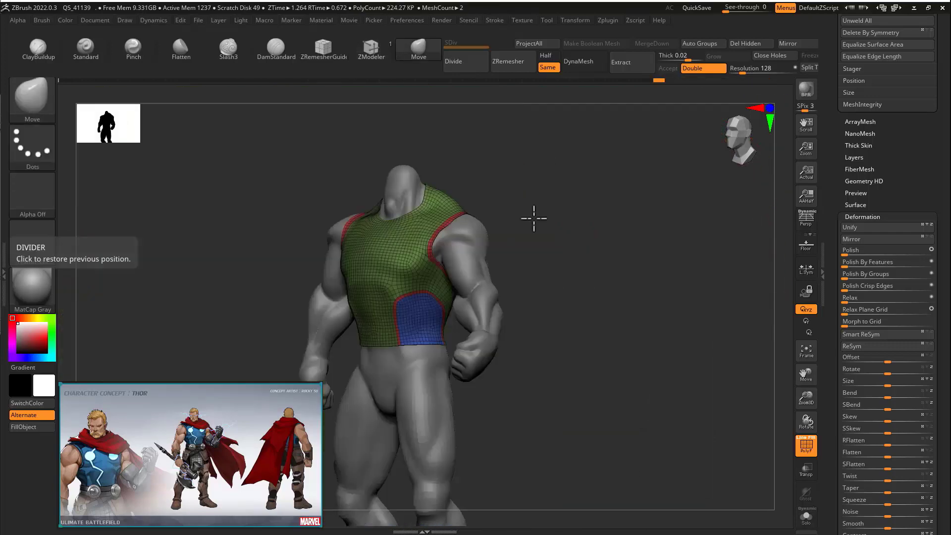
mouse_move(533, 218)
right_down()
mouse_move(567, 225)
mouse_move(567, 252)
right_up()
right_drag(567, 252, 535, 223)
key(s)
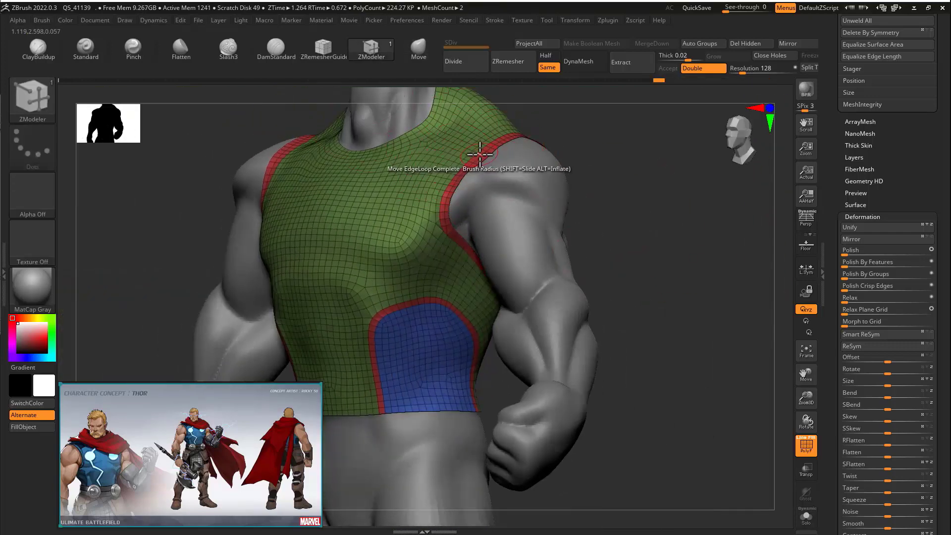
drag(481, 155, 471, 147)
mouse_move(500, 154)
right_down()
mouse_move(613, 156)
mouse_move(514, 142)
right_up()
key(ctrl+z)
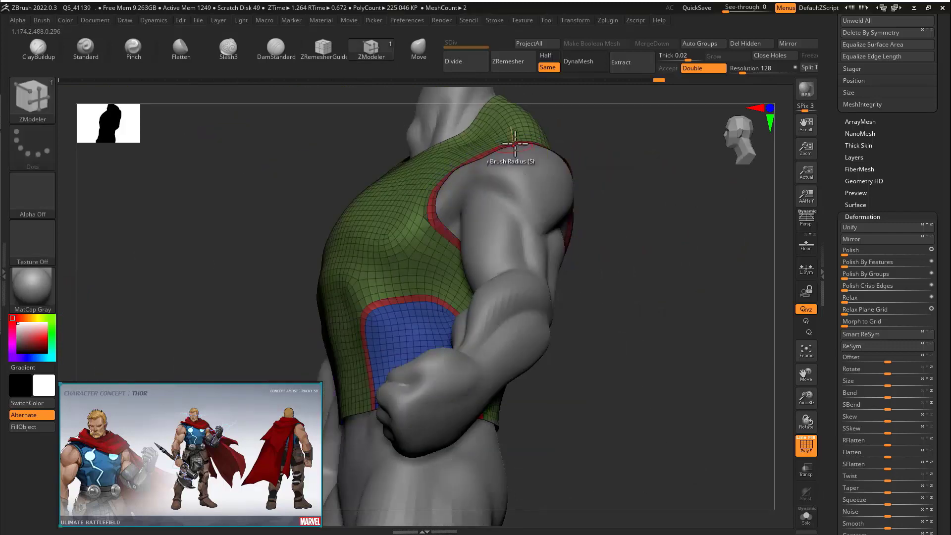
- Give the vest thickness by pulling out its surface with a ZModeler polygon action
key(space)
click(377, 264)
drag(497, 128, 502, 142)
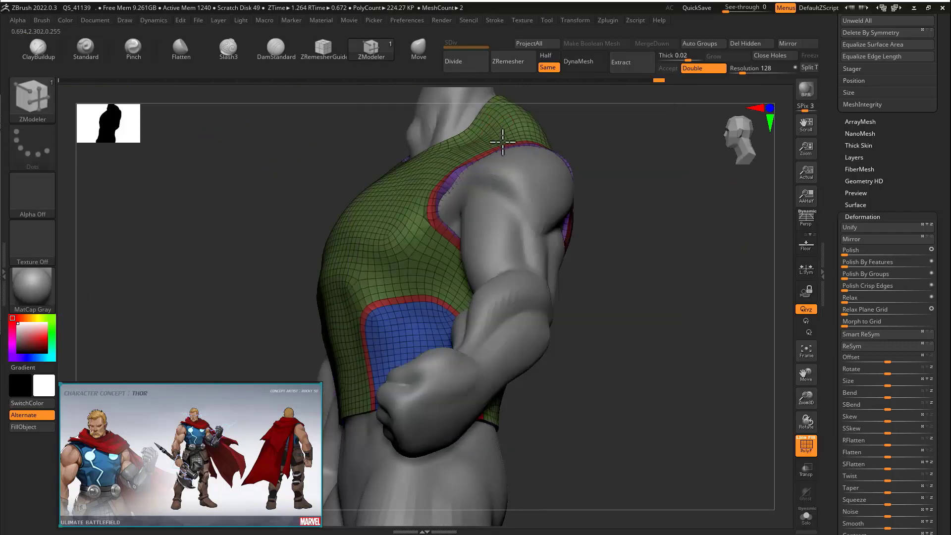
- Raise the armhole and side-panel border strips with ZModeler's QMesh polygroup action, checking them with the subdivision preview on
key(space)
click(512, 286)
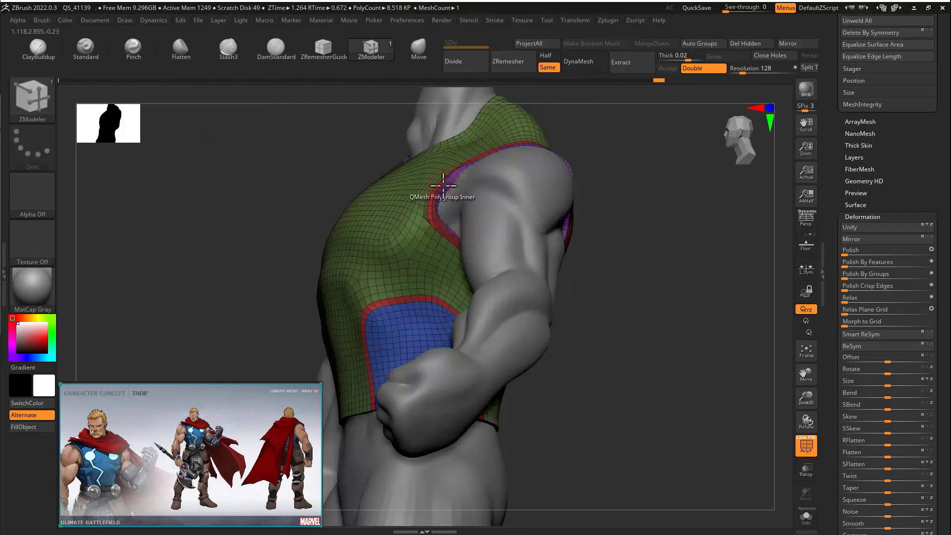
drag(430, 203, 424, 193)
right_drag(493, 193, 564, 279)
key(shift+f)
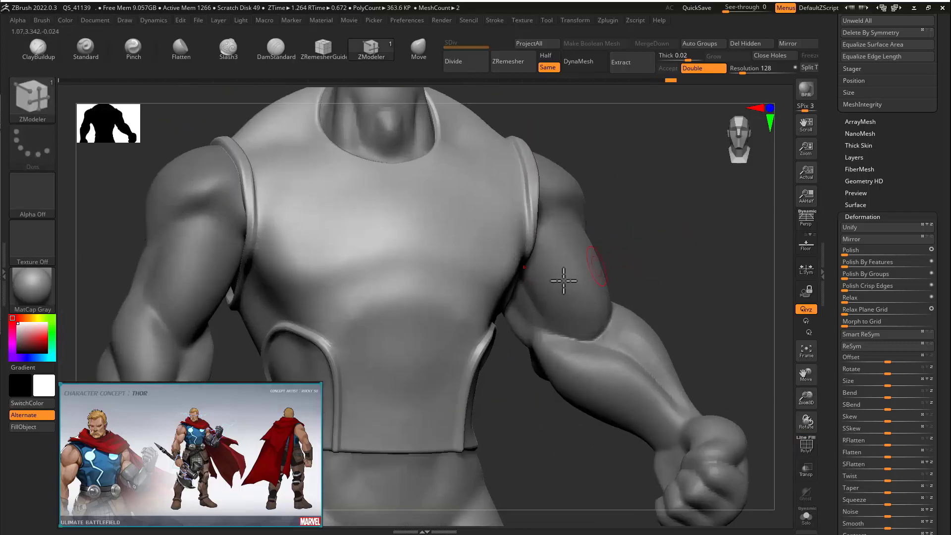
right_drag(673, 203, 646, 198)
key(shift+d)
key(shift+f)
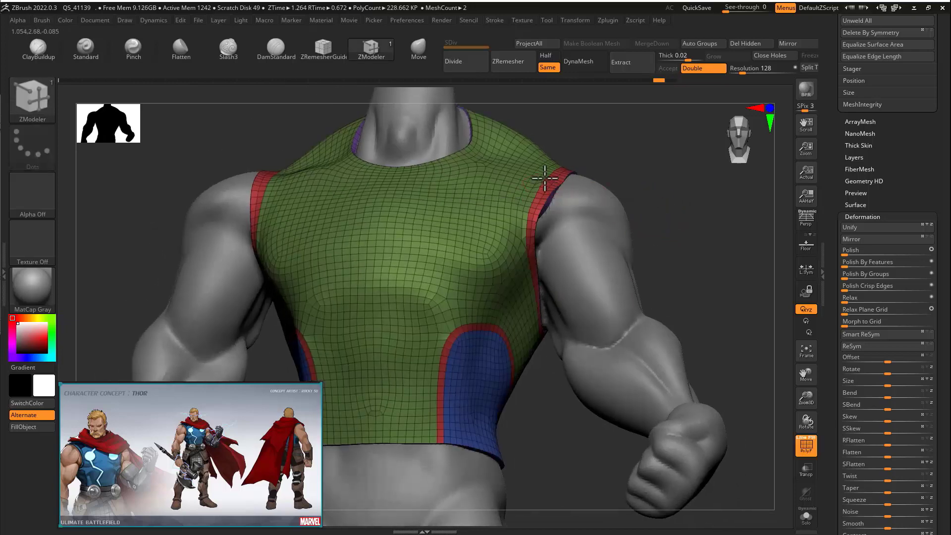
drag(544, 178, 554, 182)
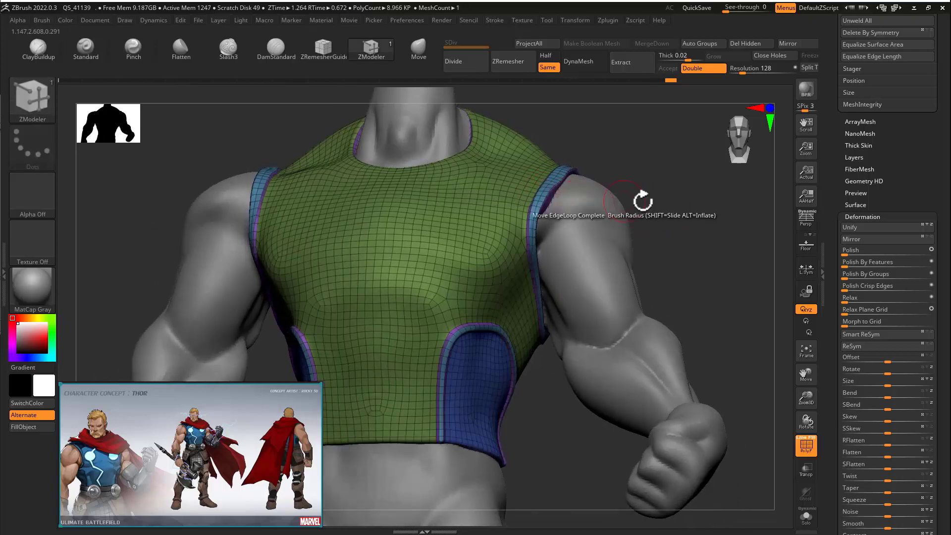
key(d)
key(shift+f)
mouse_move(642, 201)
ctrl+right_down()
mouse_move(613, 201)
mouse_move(688, 229)
mouse_move(703, 191)
ctrl+right_up()
- Carve a crease beneath the vest's pectorals with the DamStandard brush and tighten it with Pinch
key(b)
key(d)
key(s)
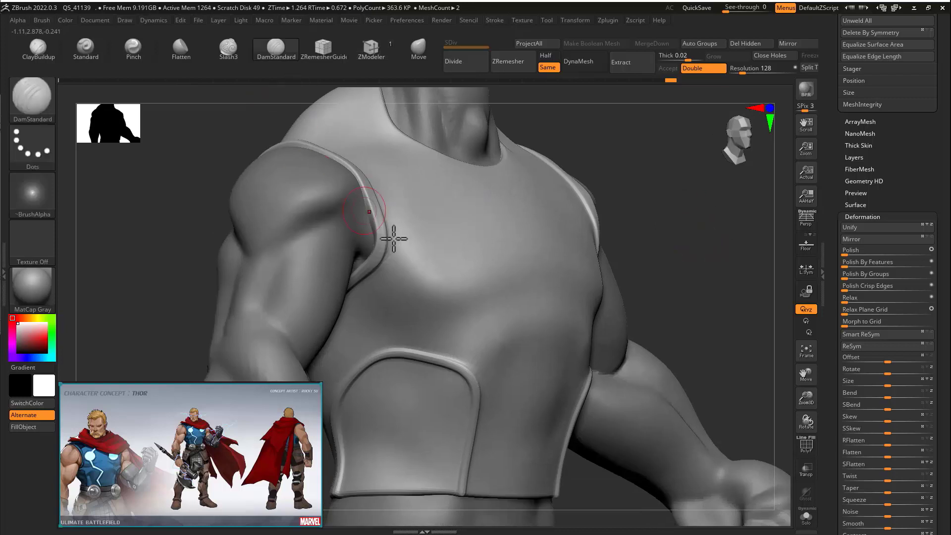
right_drag(428, 326, 495, 290)
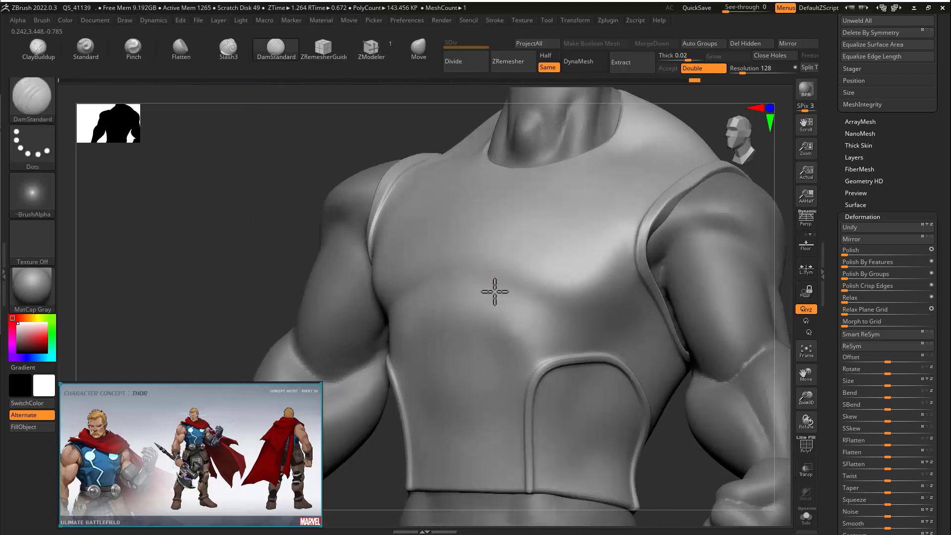
key(b)
key(p)
key(i)
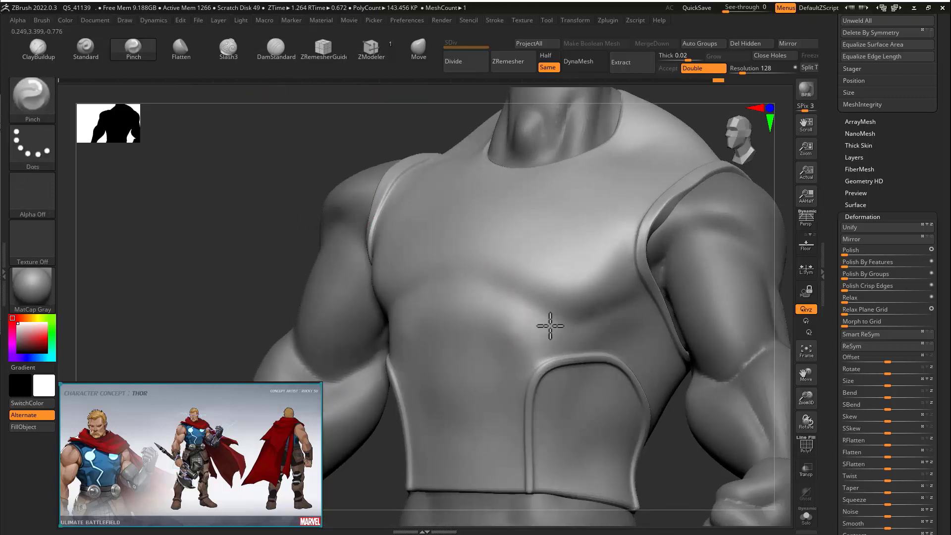
right_drag(585, 320, 332, 318)
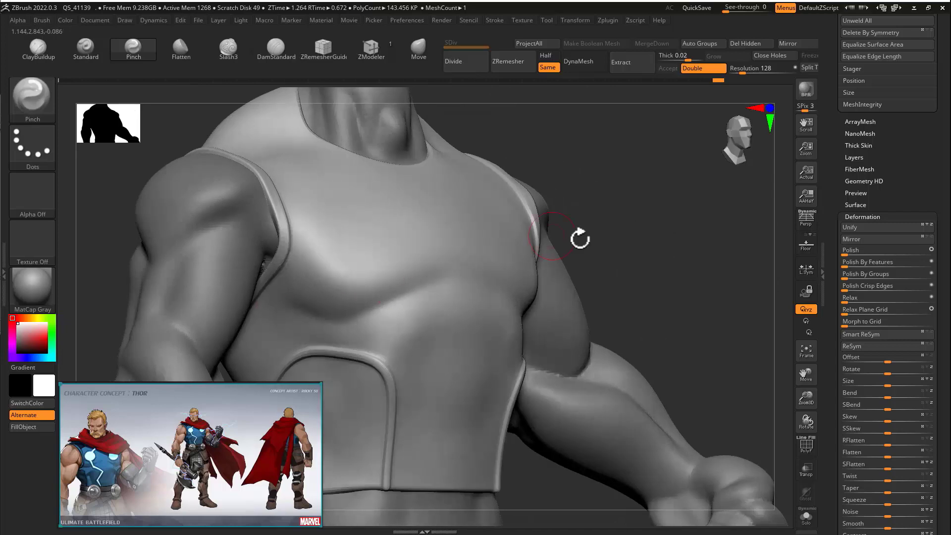
- Define the abdominal lines on the vest's front with DamStandard and sharpen them with Pinch
right_drag(579, 239, 500, 291)
key(b)
key(d)
key(s)
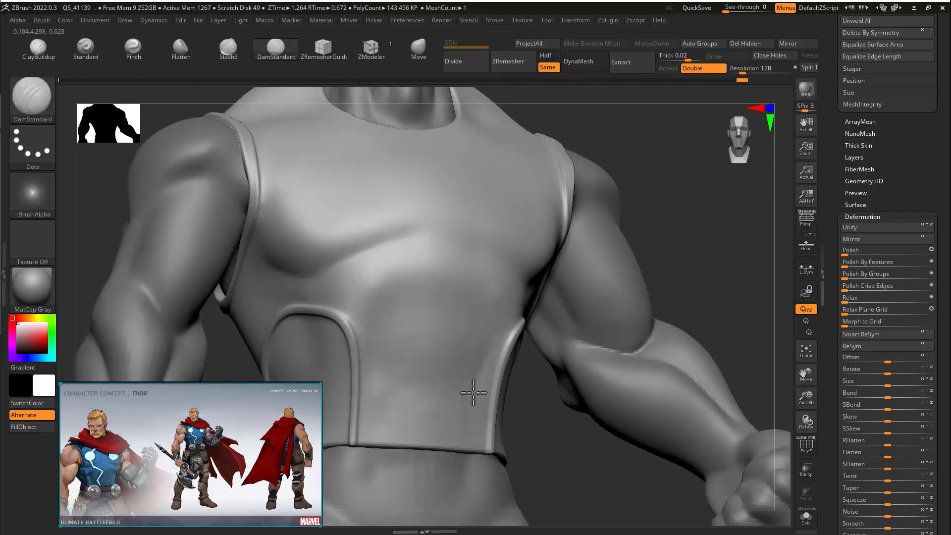
click(143, 50)
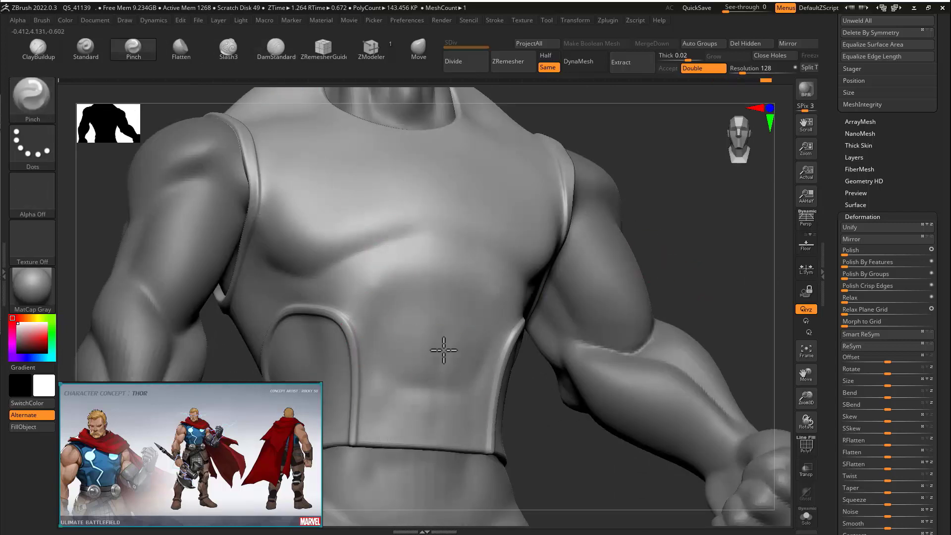
mouse_move(477, 373)
ctrl+right_down()
mouse_move(524, 422)
mouse_move(528, 450)
mouse_move(426, 350)
ctrl+right_up()
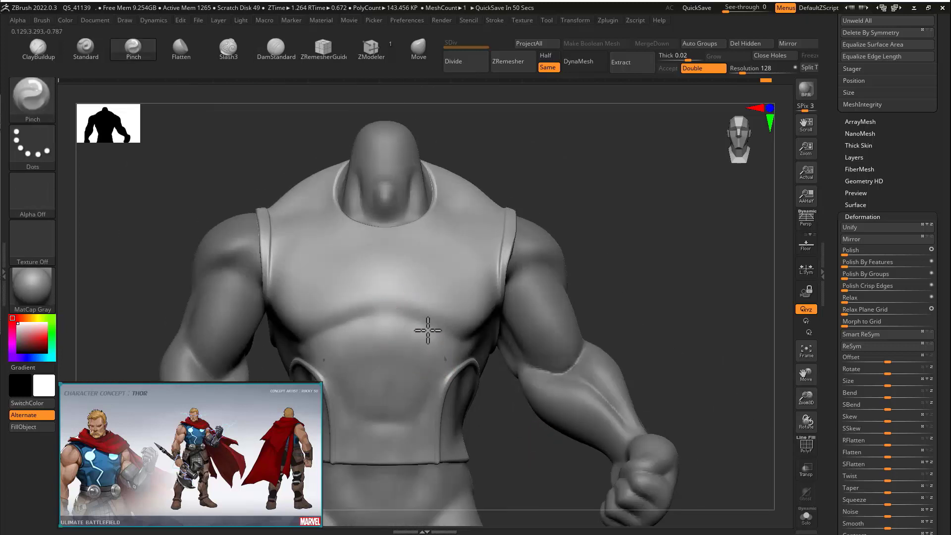
mouse_move(474, 305)
right_down()
mouse_move(558, 201)
mouse_move(510, 204)
right_up()
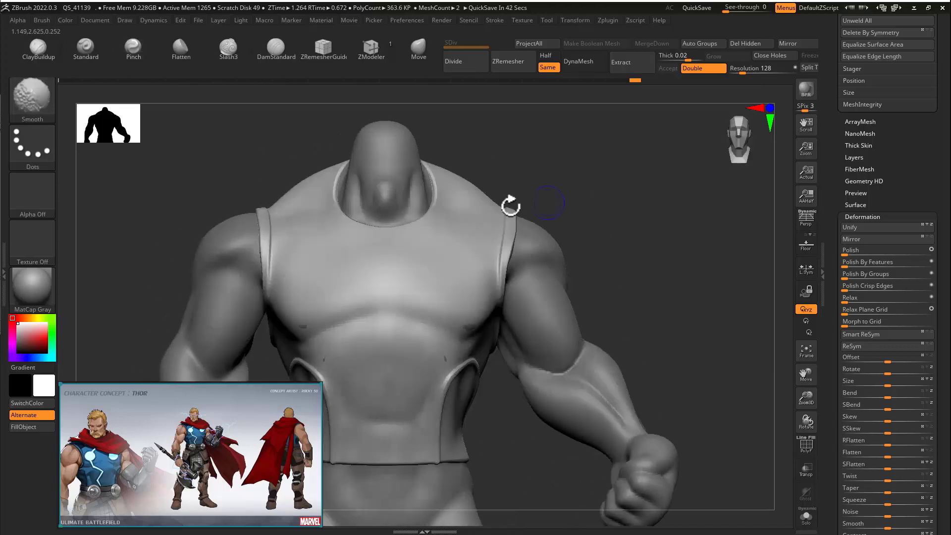
- Carve the central chest line between the pectorals with DamStandard and tighten it with the Pinch brush
key(b)
key(d)
key(s)
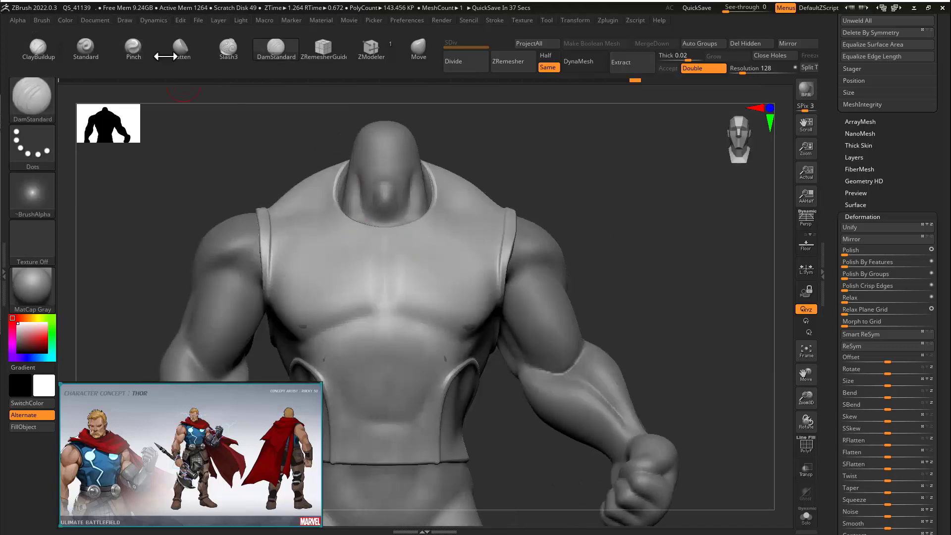
key(b)
key(p)
key(i)
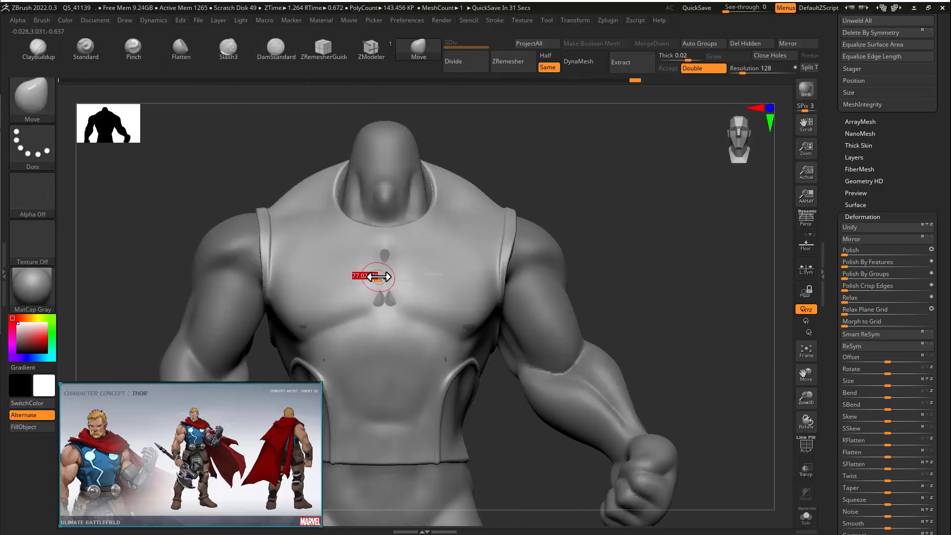
- Adjust the vest's chest shape with the Move brush, checking the form with the subdivision preview off
key(b)
key(m)
key(v)
key(shift+d)
key(shift+d)
key(ctrl+z)
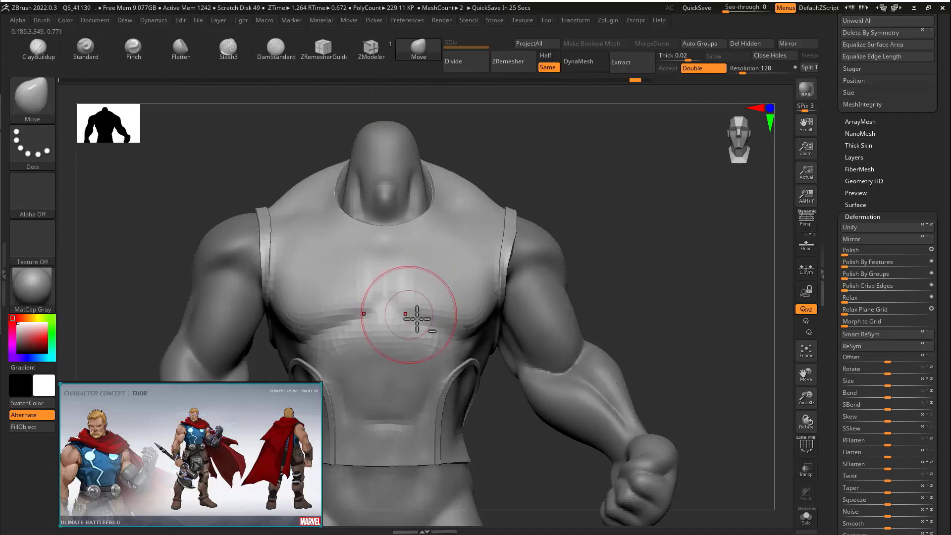
drag(493, 382, 534, 395)
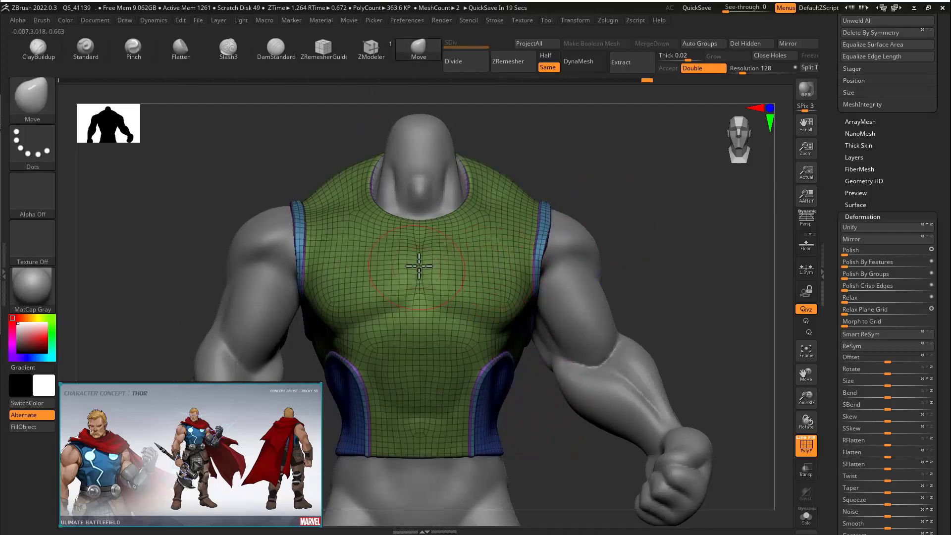
- Smooth the vest's chest surface, checking its topology with the wireframe shown
key(space)
ctrl+right_drag(425, 267, 609, 237)
key(shift+f)
ctrl+right_drag(609, 238, 683, 193)
key(shift+f)
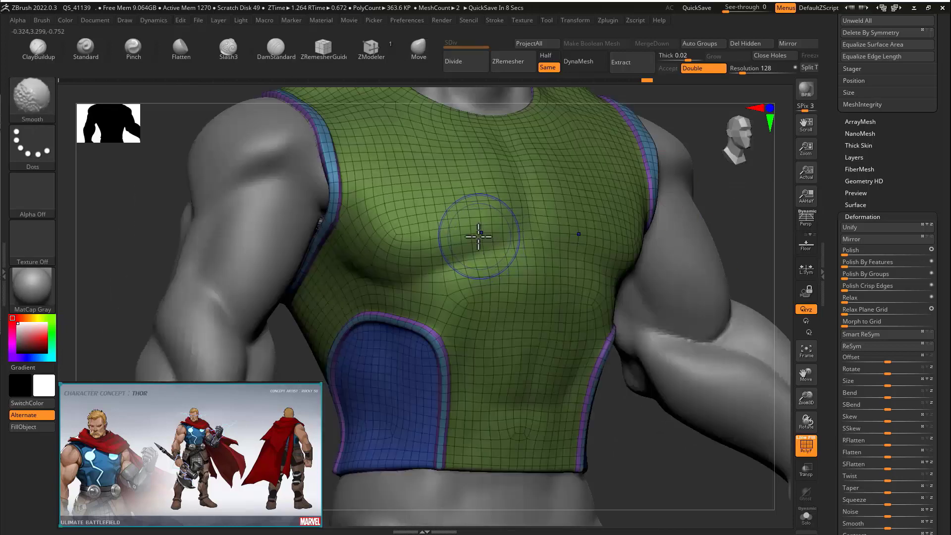
- Add mirrored circular discs on both upper pectorals with ZModeler's Split point action
key(space)
key(b)
key(z)
key(m)
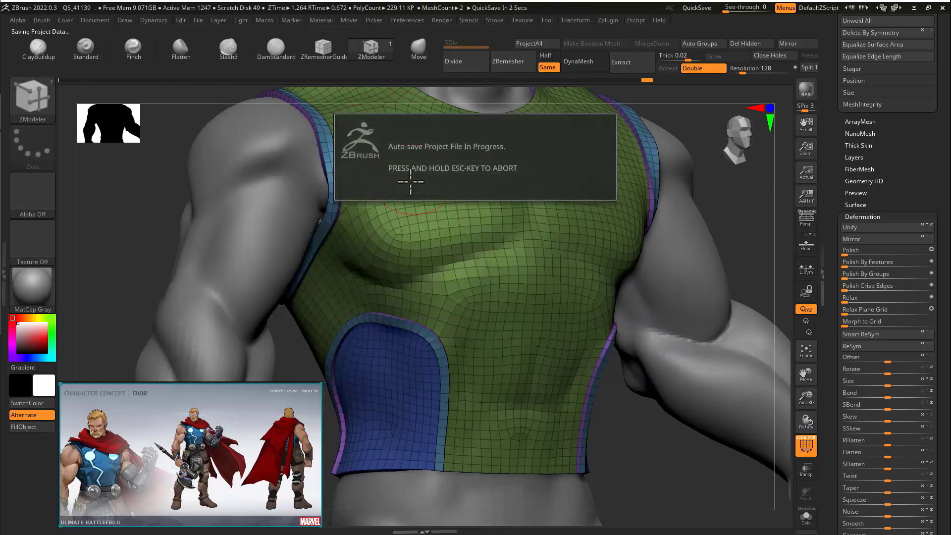
key(space)
click(460, 202)
drag(424, 177, 471, 203)
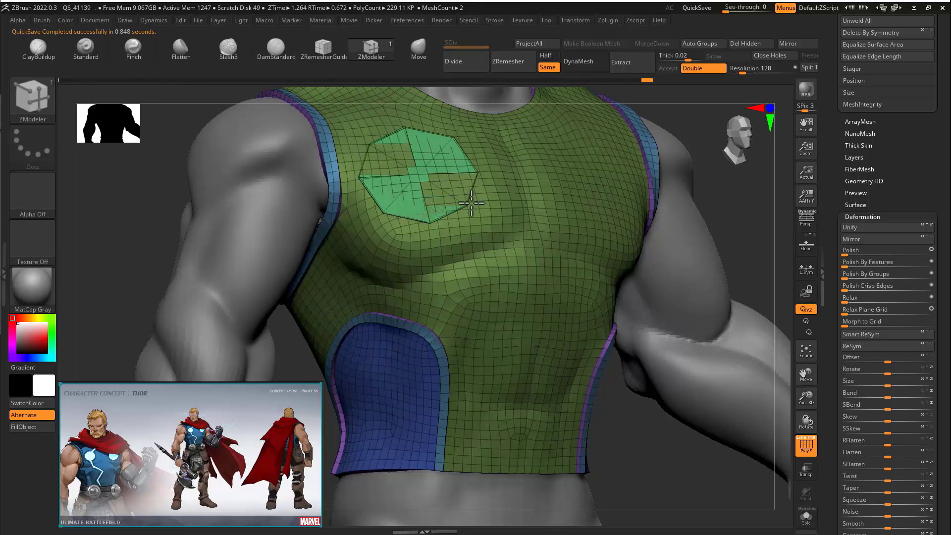
right_drag(717, 201, 664, 218)
ctrl+right_drag(663, 217, 638, 277)
key(ctrl+z)
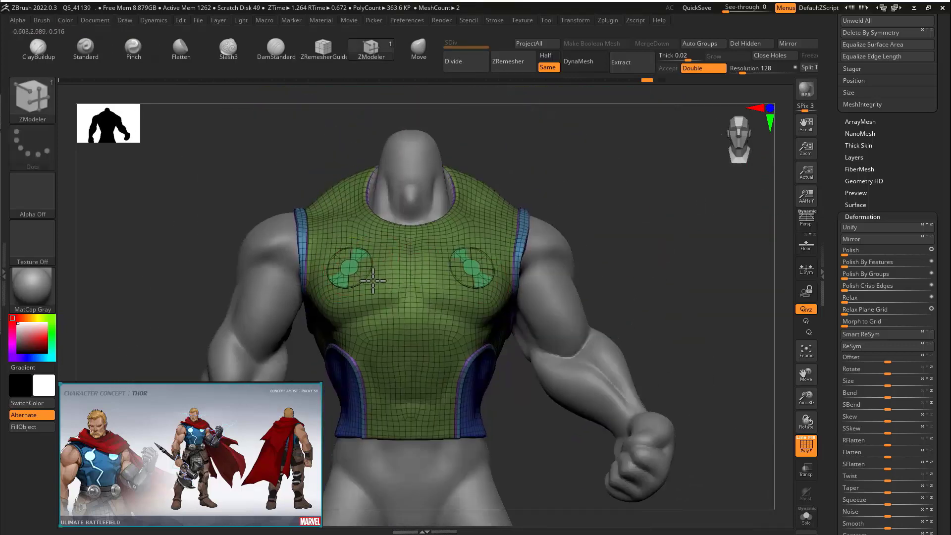
- Solo the vest and hide its wireframe to check the new chest discs up close
right_drag(659, 208, 580, 281)
key(ctrl+z)
key(ctrl+shift+z)
click(806, 515)
key(shift+f)
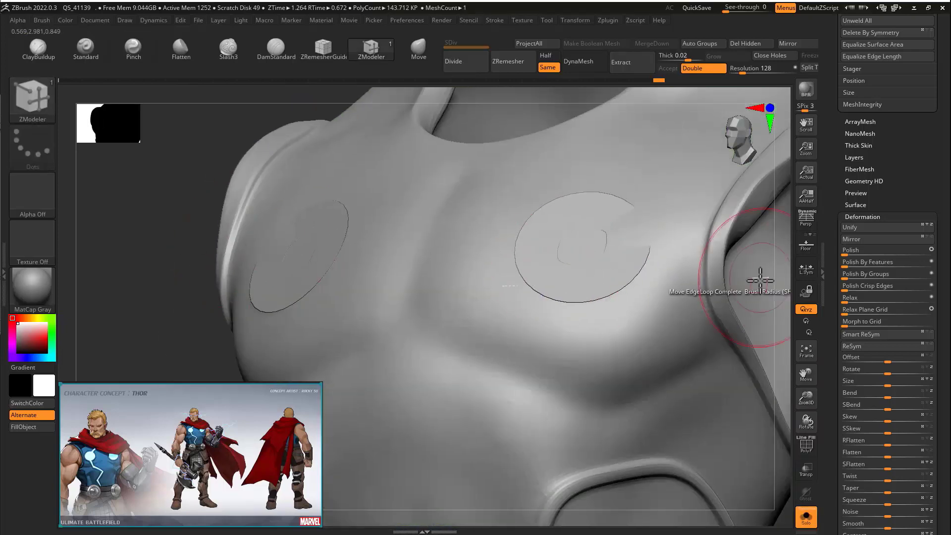
right_drag(760, 280, 557, 249)
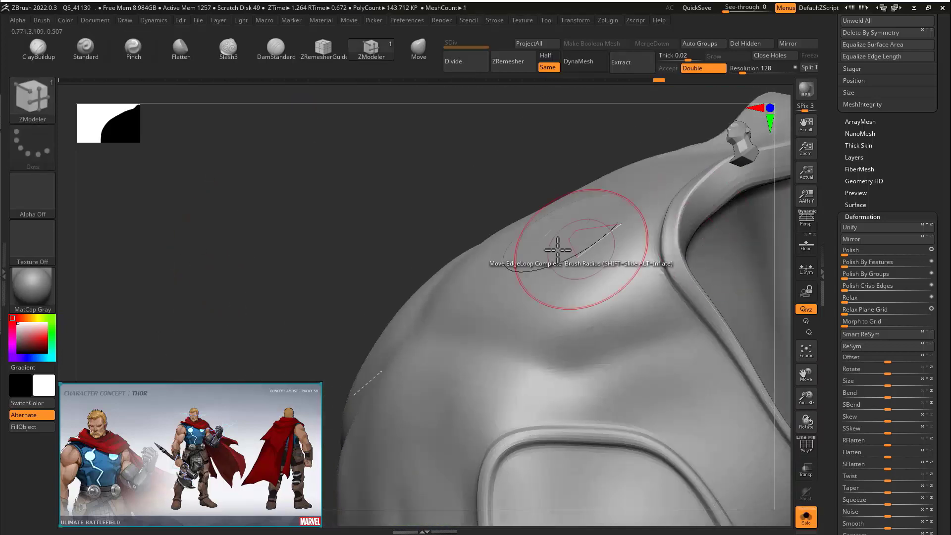
- Try extruding the chest disc with ZModeler's Extrude action on a single polygon, and undo it
right_click(521, 263)
click(399, 198)
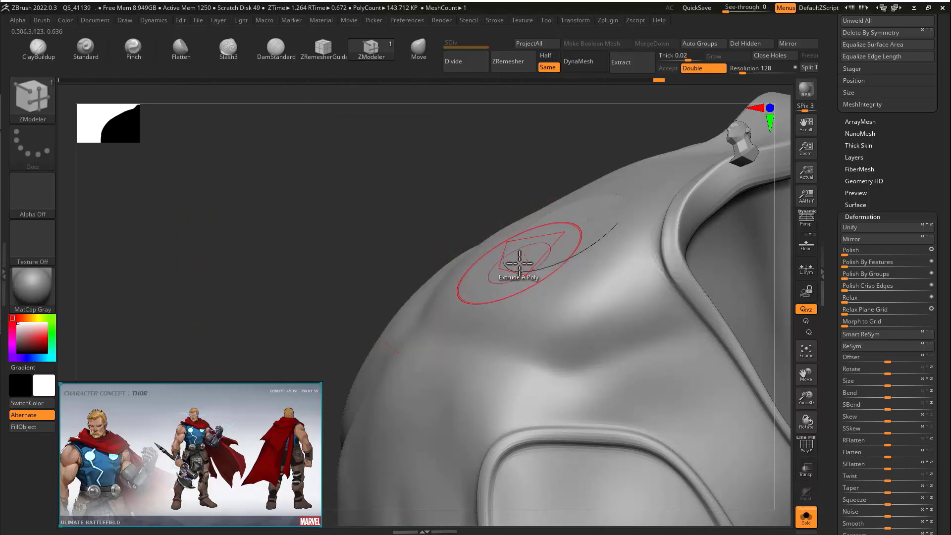
drag(519, 262, 514, 248)
key(ctrl+z)
- Extrude both chest discs outward with an inset rim using ZModeler, and undo the extra edge change inside them
key(space)
click(466, 257)
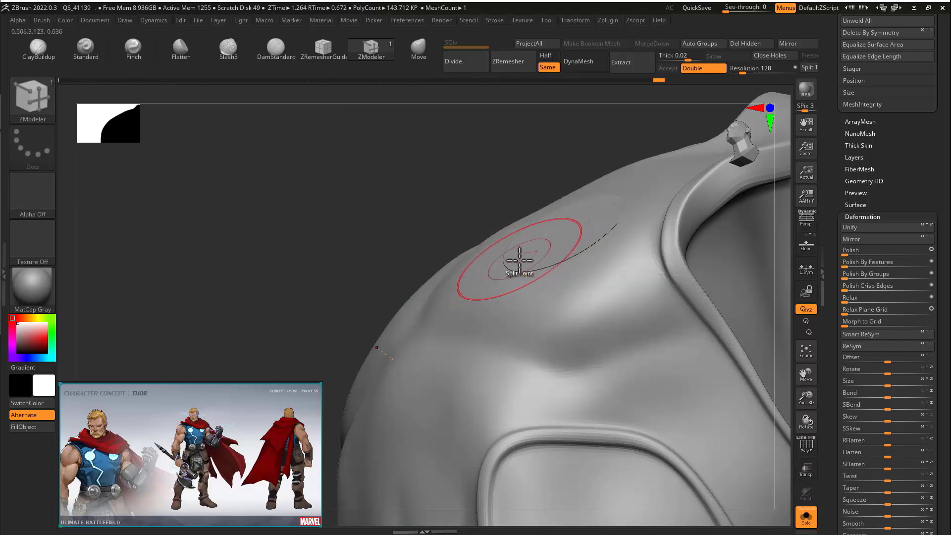
key(space)
click(607, 289)
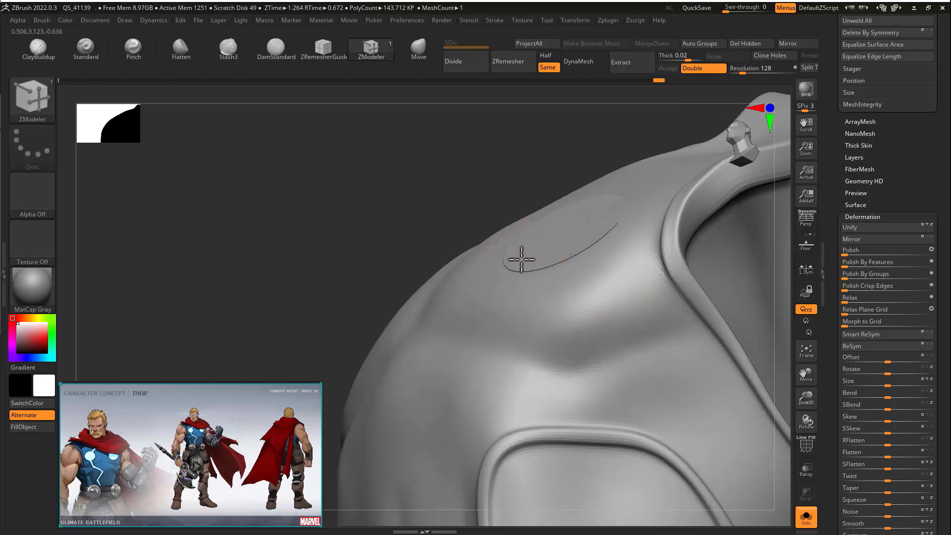
right_drag(516, 252, 507, 206)
key(shift+f)
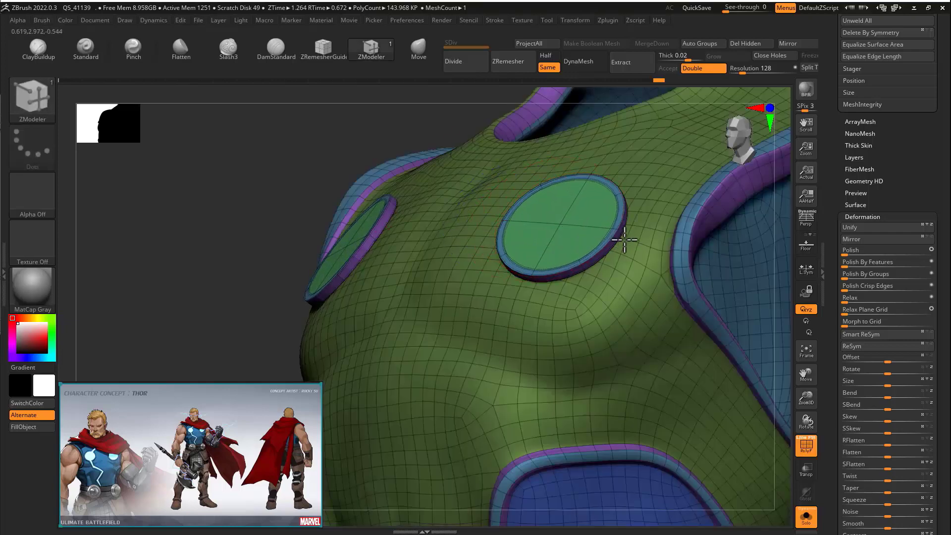
key(space)
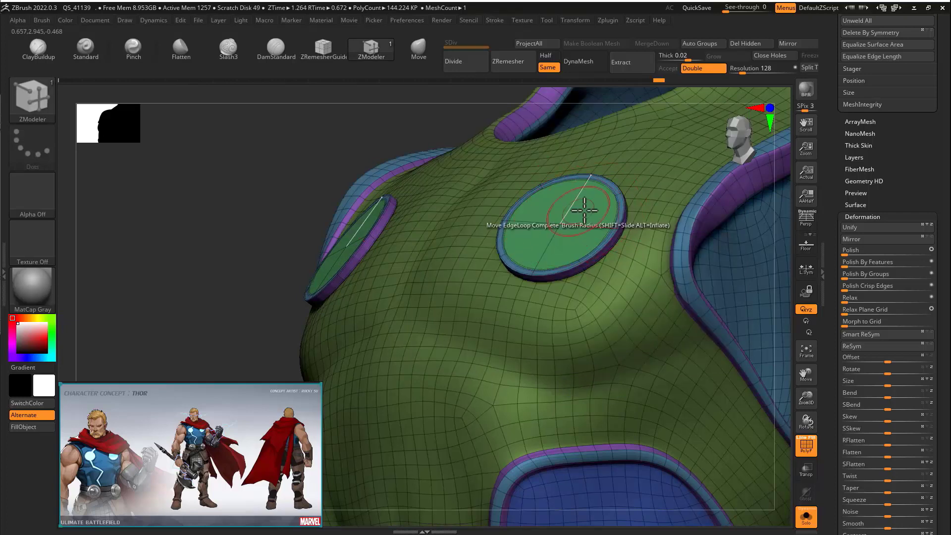
key(ctrl+z)
- Show only the front section of the vest in a straight front view with the wireframe hidden
ctrl+right_drag(585, 220, 289, 272)
mouse_move(637, 275)
right_down()
mouse_move(594, 280)
mouse_move(648, 267)
mouse_move(675, 287)
mouse_move(648, 265)
right_up()
key(shift+f)
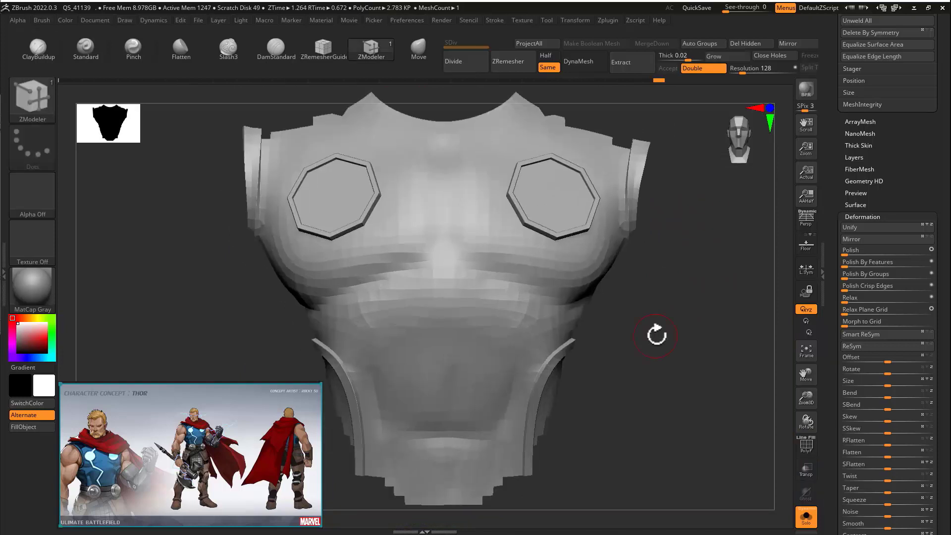
alt+right_drag(657, 335, 667, 291)
- Cut a zigzag lightning band of two parallel lines from the character's right chest disc to the lower abdomen with Slice Mesh
key(space)
click(468, 222)
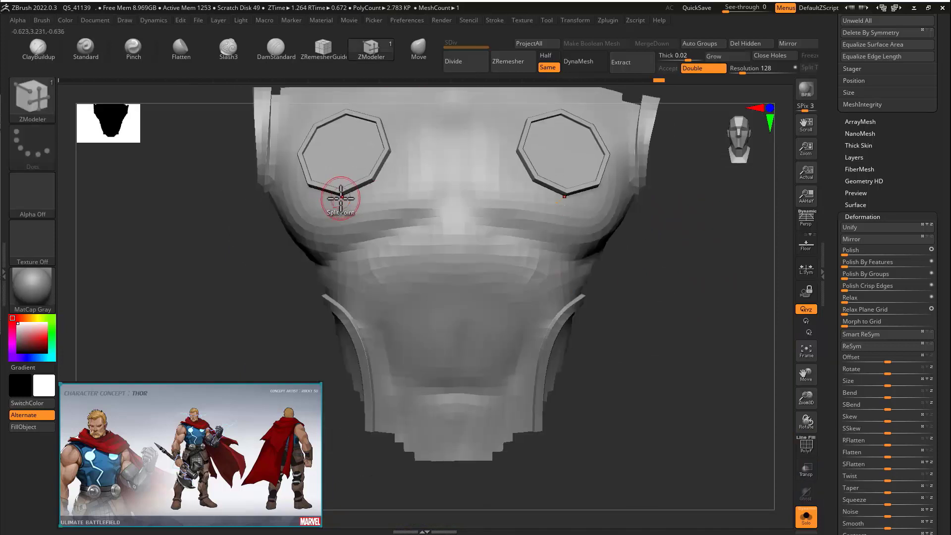
key(shift+f)
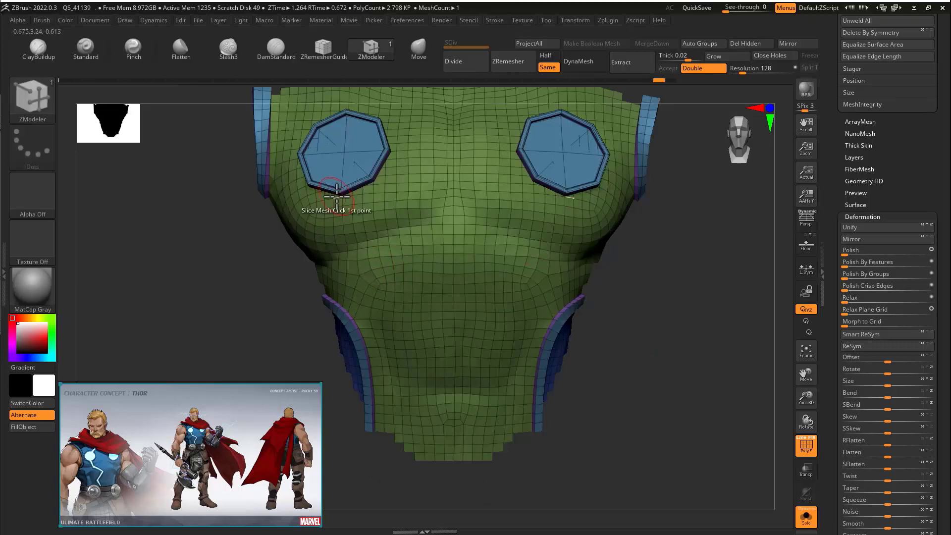
drag(340, 198, 428, 291)
key(ctrl+z)
key(space)
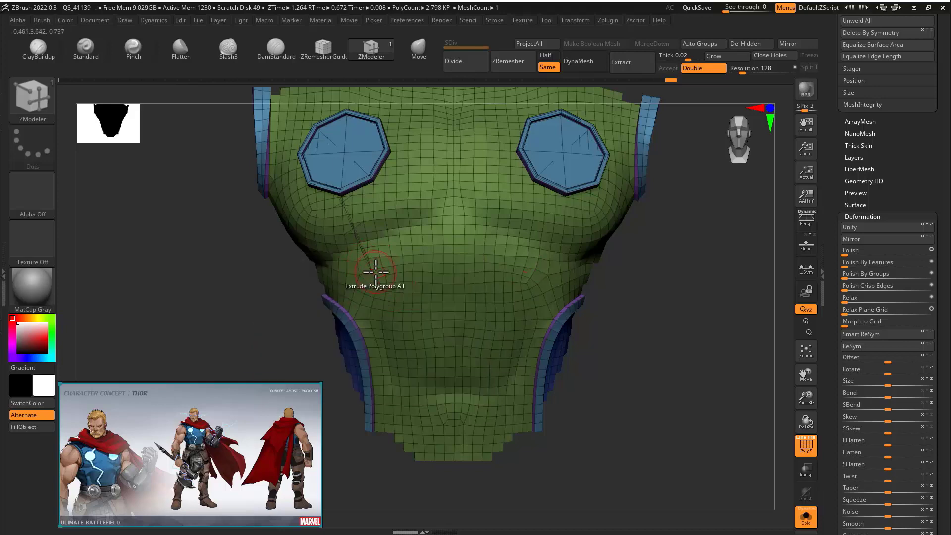
key(space)
key(ctrl+z)
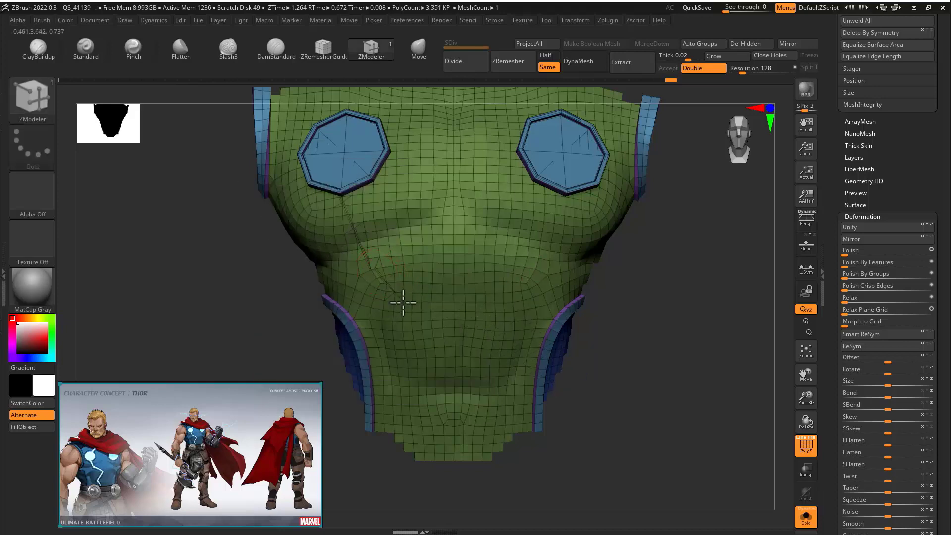
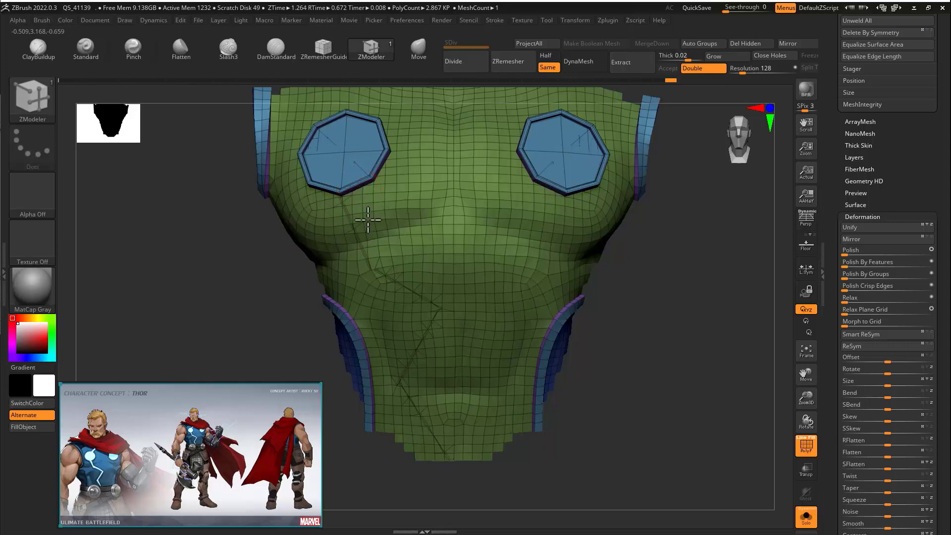
click(389, 259)
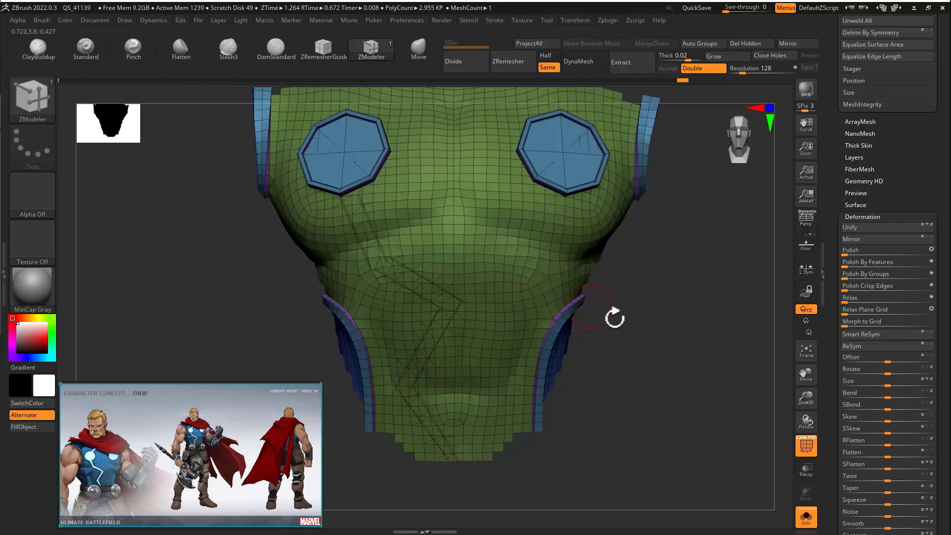
- Undo the last change to the lightning band on the vest's front section and show the whole vest again
drag(614, 318, 450, 293)
drag(616, 303, 709, 328)
key(ctrl+z)
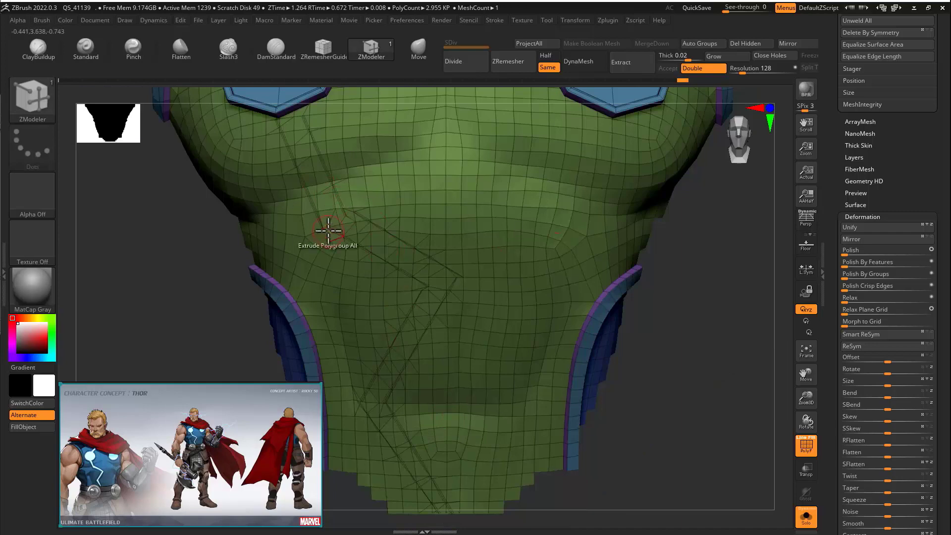
mouse_move(700, 259)
mouse_down()
mouse_move(622, 310)
mouse_move(664, 312)
mouse_move(671, 344)
mouse_move(636, 331)
mouse_move(762, 284)
mouse_move(616, 299)
mouse_move(598, 366)
mouse_up()
mouse_move(715, 322)
mouse_down()
mouse_move(696, 323)
mouse_move(724, 320)
mouse_move(700, 321)
mouse_up()
ctrl+shift+click(700, 320)
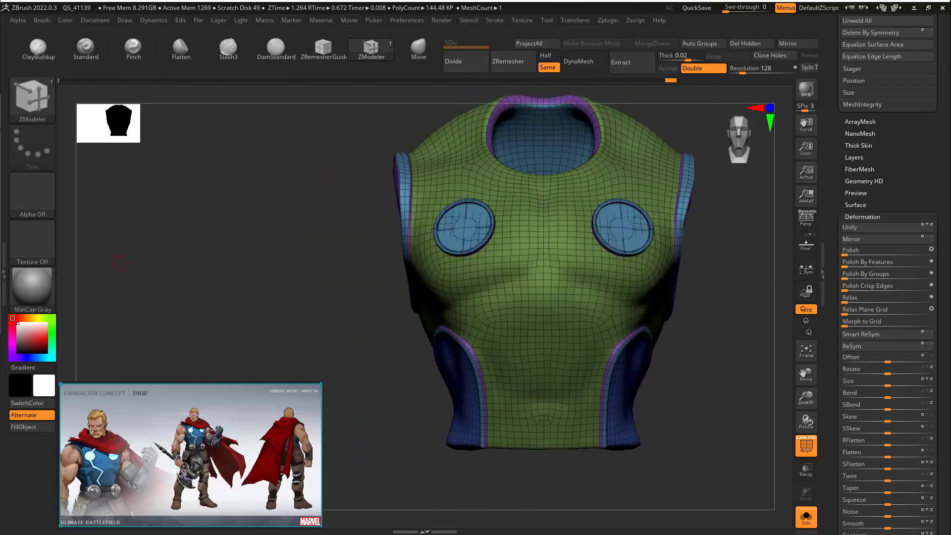
- Leave the isolated vest view and show the lower-body mesh alone with its wireframe, framed on the feet
click(806, 516)
drag(636, 370, 718, 376)
key(shift+f)
alt+drag(634, 417, 628, 312)
drag(628, 313, 585, 328)
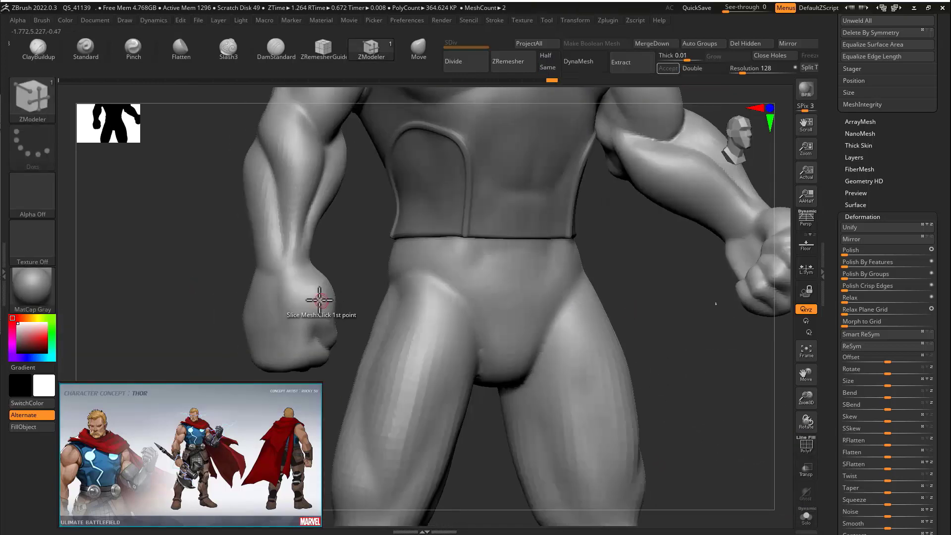
alt+drag(624, 272, 657, 301)
key(shift+f)
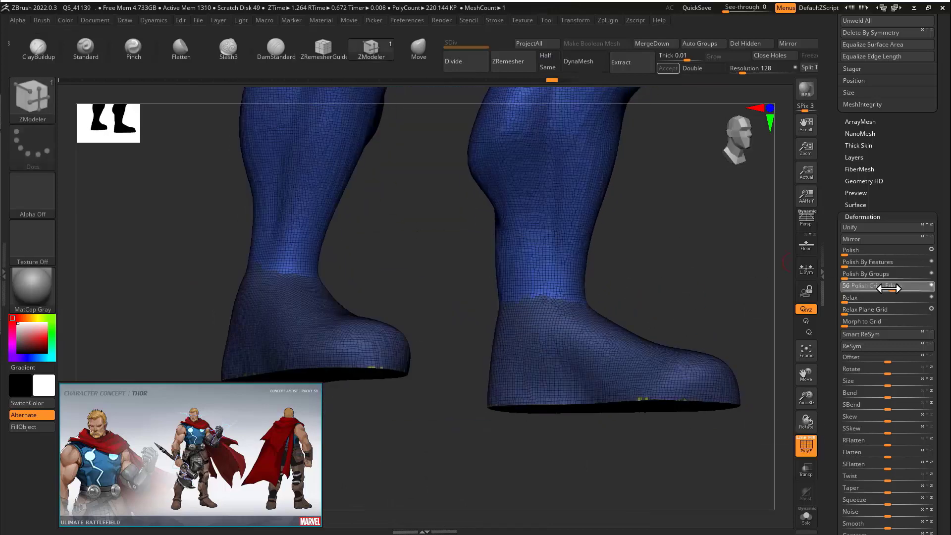
- Adjust Polish Crisp Edges on the lower-body mesh and reshape the foot mask's upper edge around the ankles into a shoe collar
drag(887, 288, 884, 287)
drag(664, 298, 582, 320)
key(ctrl)
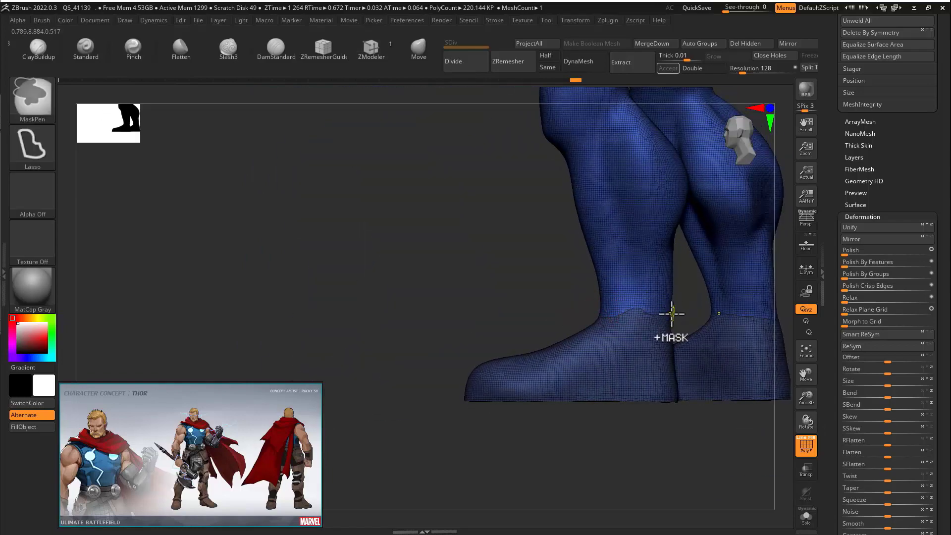
mouse_move(522, 330)
mouse_down()
mouse_move(694, 334)
mouse_move(416, 330)
mouse_up()
key(ctrl+shift)
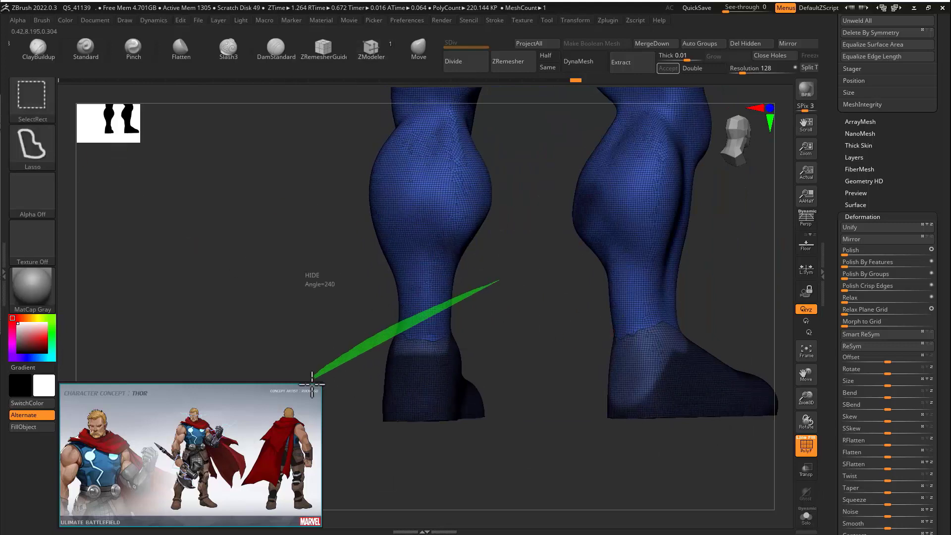
mouse_move(312, 384)
ctrl+alt+shift+mouse_down()
mouse_move(508, 285)
mouse_move(509, 358)
mouse_move(418, 350)
mouse_move(438, 349)
ctrl+alt+shift+mouse_up()
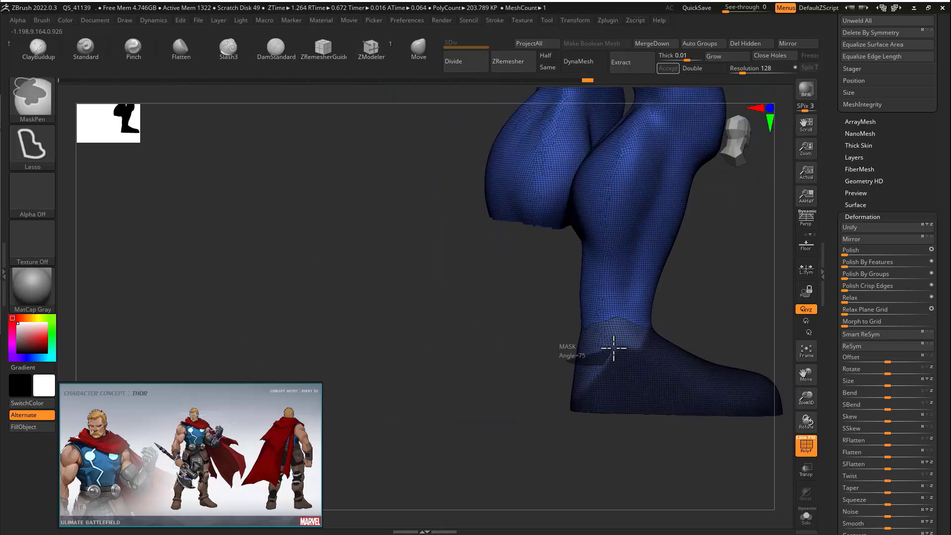
drag(701, 467, 663, 324)
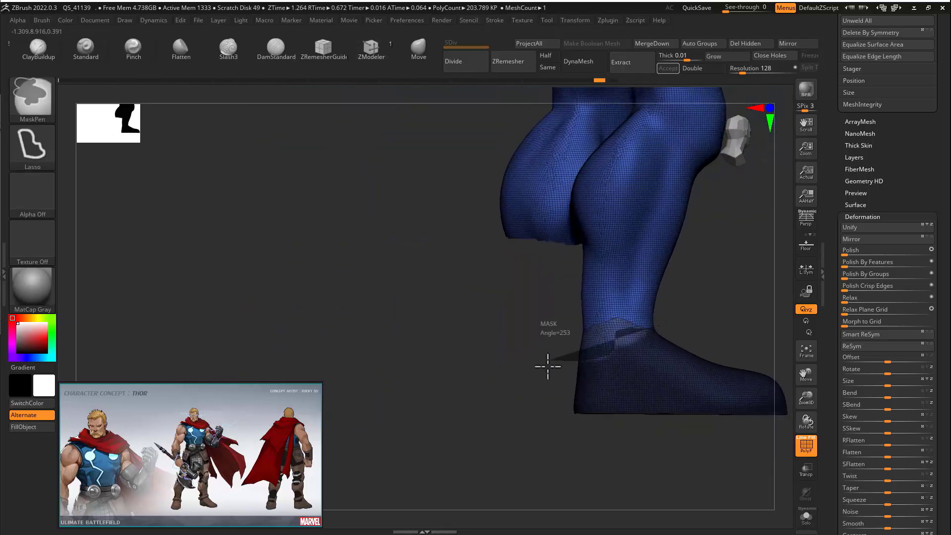
ctrl+alt+drag(548, 366, 549, 368)
mouse_move(549, 368)
mouse_down()
mouse_move(782, 340)
mouse_move(653, 288)
mouse_move(768, 346)
mouse_move(710, 325)
mouse_up()
ctrl+shift+click(643, 280)
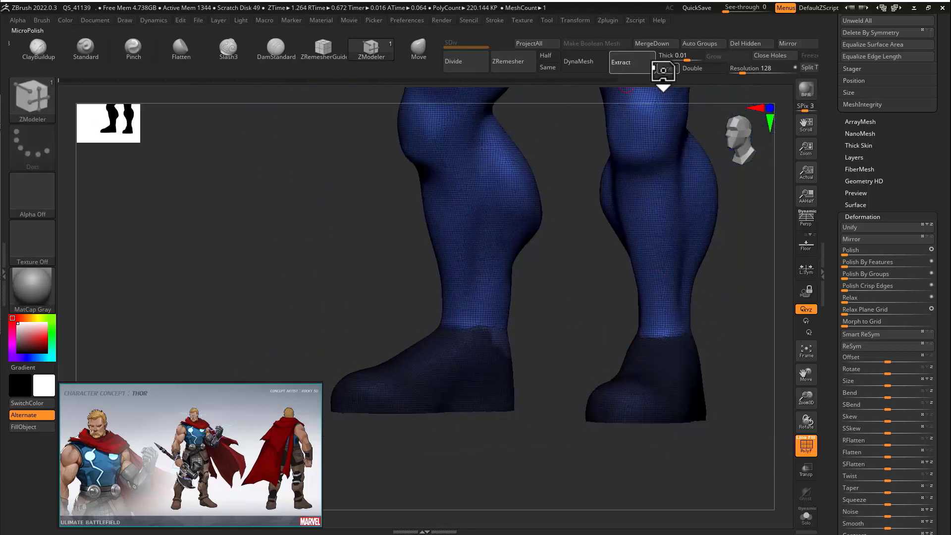
- Extract the masked feet as a new shoe mesh and isolate its outer shell
click(662, 69)
drag(639, 208, 762, 363)
click(805, 516)
alt+drag(661, 356, 594, 267)
ctrl+shift+click(426, 324)
ctrl+shift+click(426, 324)
ctrl+shift+drag(511, 226, 556, 174)
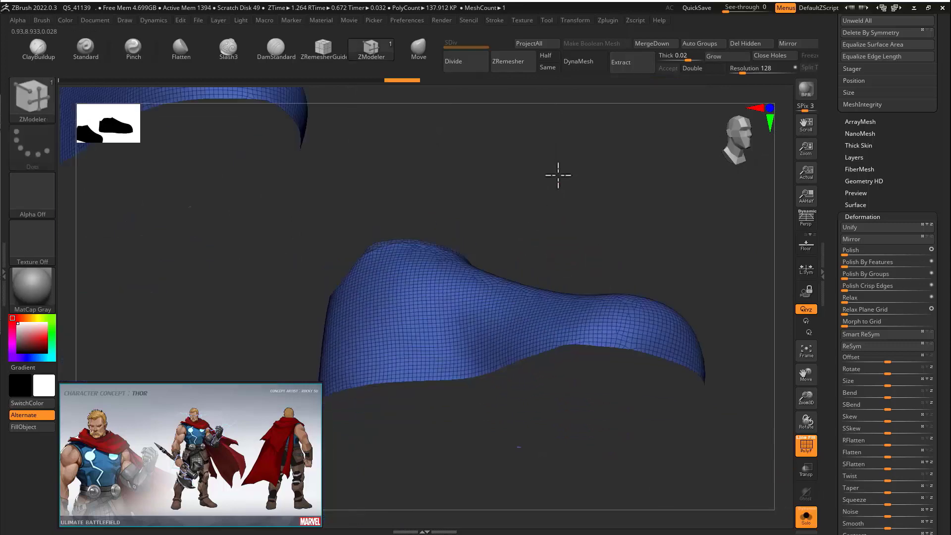
ctrl+shift+click(528, 378)
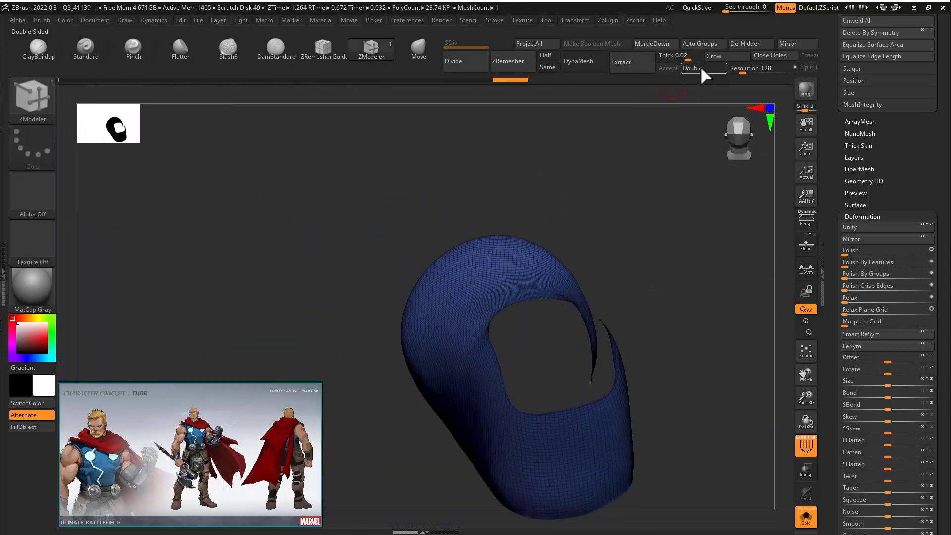
- Display the shoe shell double-sided, smooth it with Polish By Groups and delete the hidden inner geometry
click(703, 69)
drag(649, 253, 715, 240)
drag(862, 277, 884, 277)
shift+drag(689, 252, 634, 152)
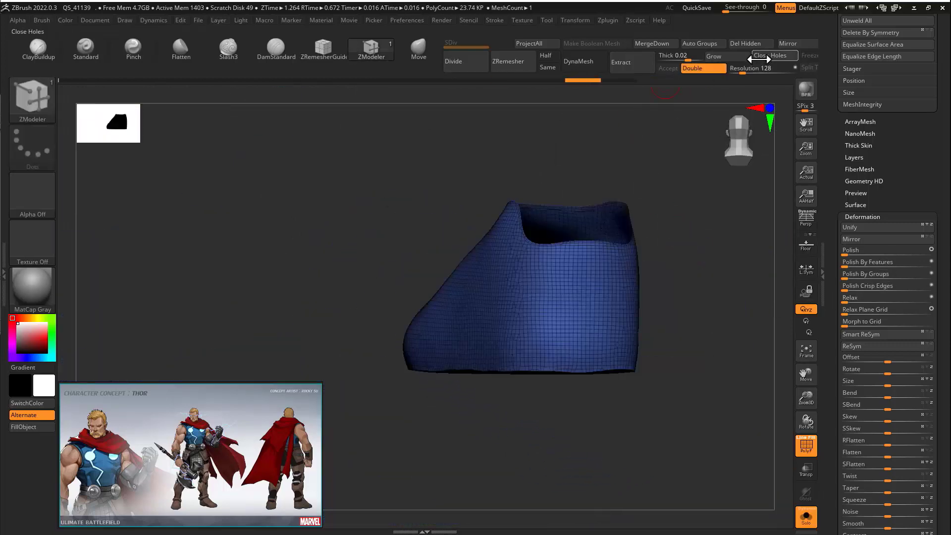
click(749, 44)
- Isolate the shoe soles and flatten them vertically with the transform gizmo
drag(694, 208, 670, 198)
drag(566, 403, 545, 343)
ctrl+shift+click(545, 343)
alt+drag(613, 357, 518, 372)
key(w)
drag(436, 340, 439, 355)
ctrl+shift+click(527, 357)
drag(527, 357, 604, 342)
drag(604, 342, 743, 302)
drag(589, 281, 617, 270)
ctrl+shift+click(559, 354)
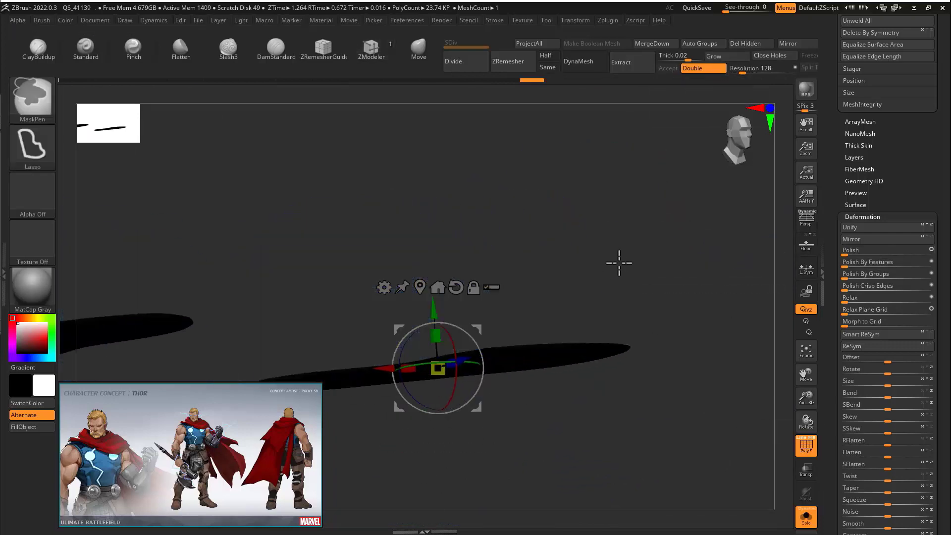
- Mask the shoes above the soles, try moving the soles vertically, and undo the move and clear the mask
ctrl+shift+click(617, 262)
ctrl+click(618, 263)
shift+right_drag(563, 329, 460, 342)
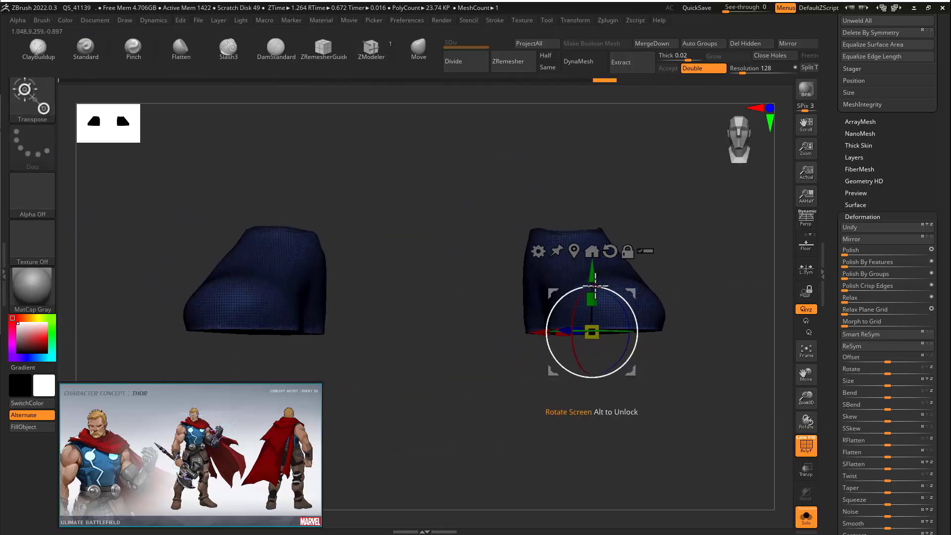
drag(592, 277, 599, 317)
key(ctrl+z)
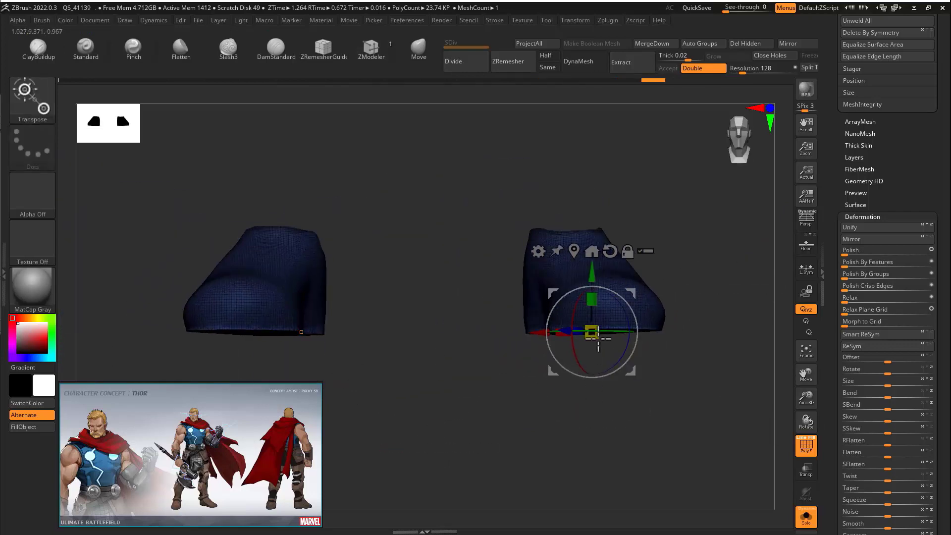
key(q)
ctrl+drag(654, 283, 688, 271)
mouse_move(688, 272)
ctrl+right_down()
mouse_move(728, 257)
mouse_move(446, 255)
ctrl+right_up()
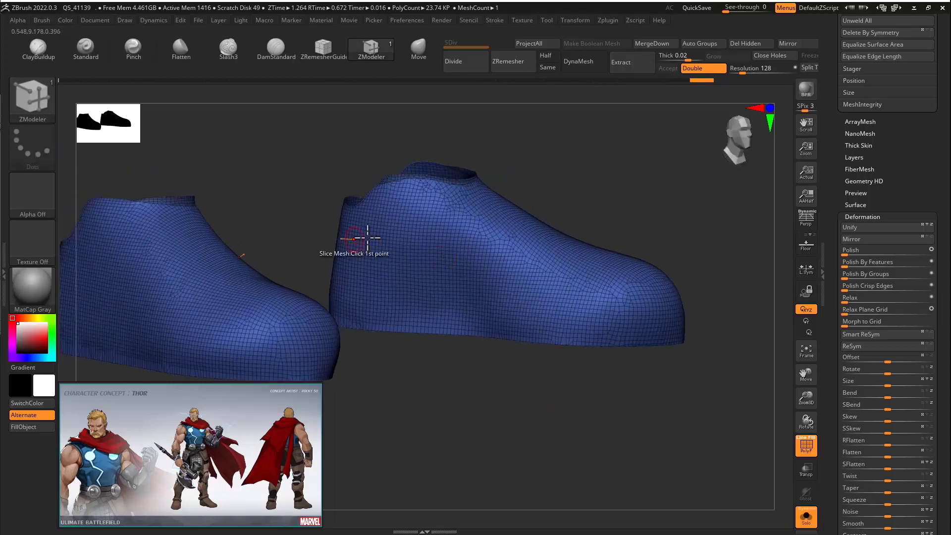
right_drag(446, 161, 570, 221)
- Remesh the shoes with ZRemesher using the Same polygon count and KeepGroups, and check them against the legs
click(547, 67)
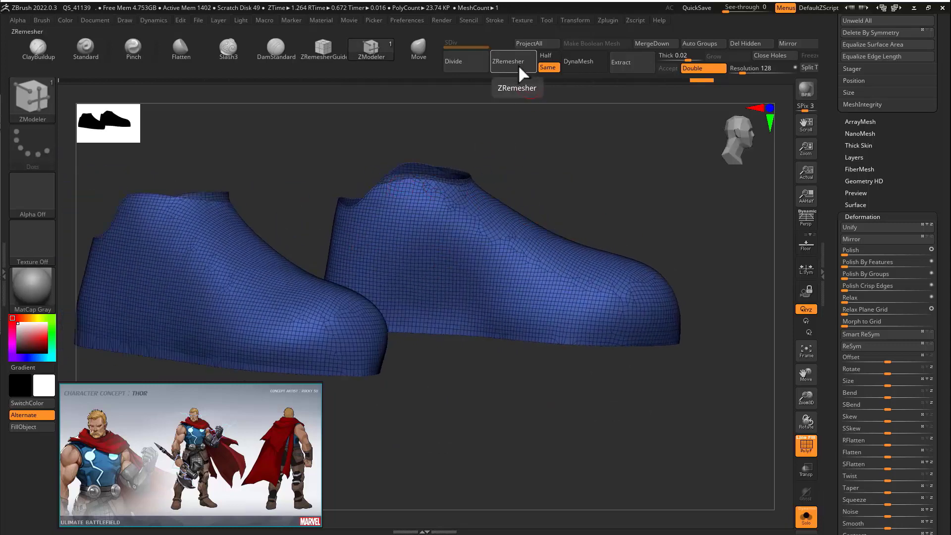
scroll(886, 297, up, 5)
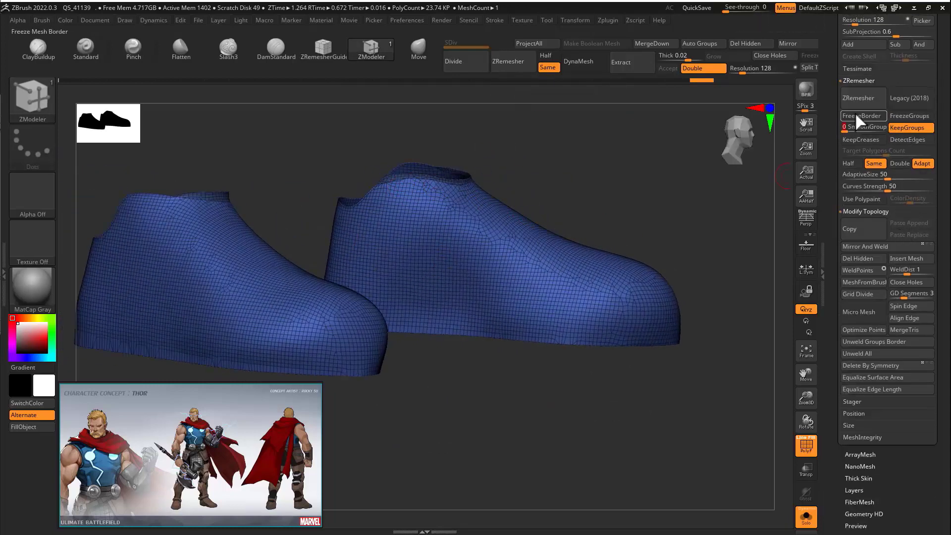
right_drag(611, 193, 643, 198)
click(805, 516)
right_drag(774, 497, 609, 132)
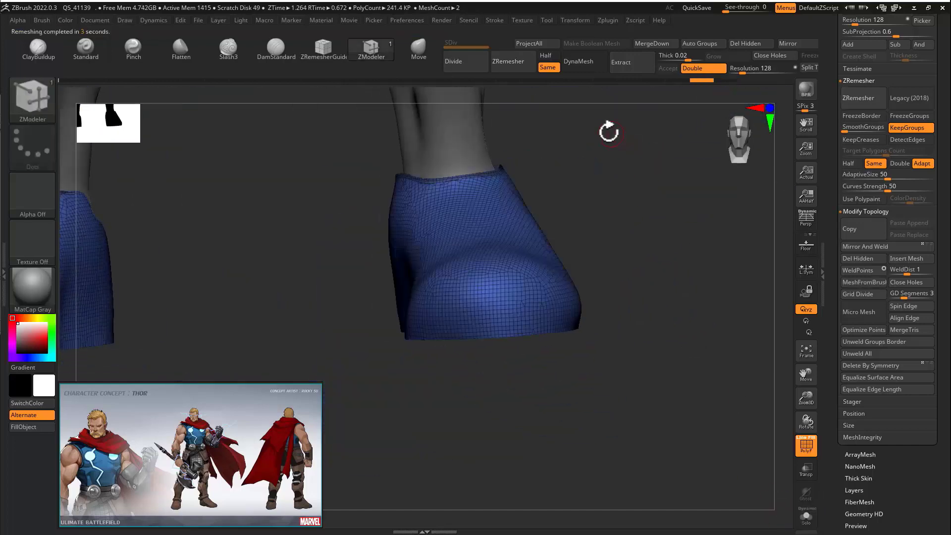
ctrl+right_drag(575, 193, 423, 224)
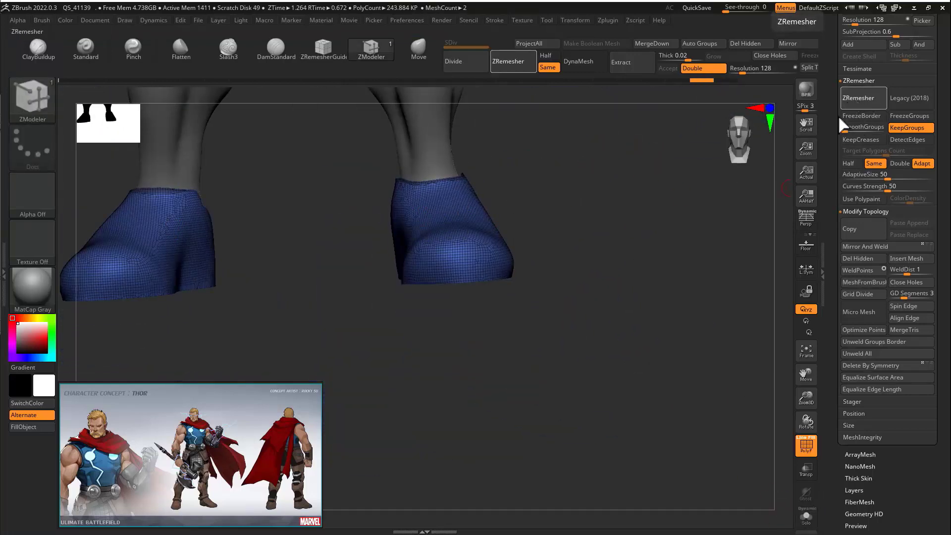
right_drag(558, 195, 634, 246)
- Isolate the shoe mesh and mirror one shoe to the other side
click(805, 517)
right_drag(386, 299, 546, 171)
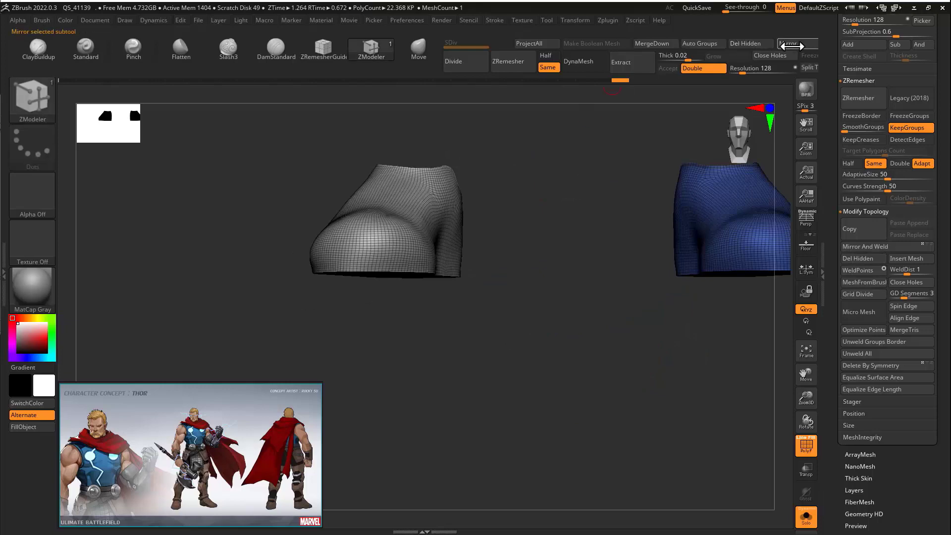
right_drag(545, 257, 498, 253)
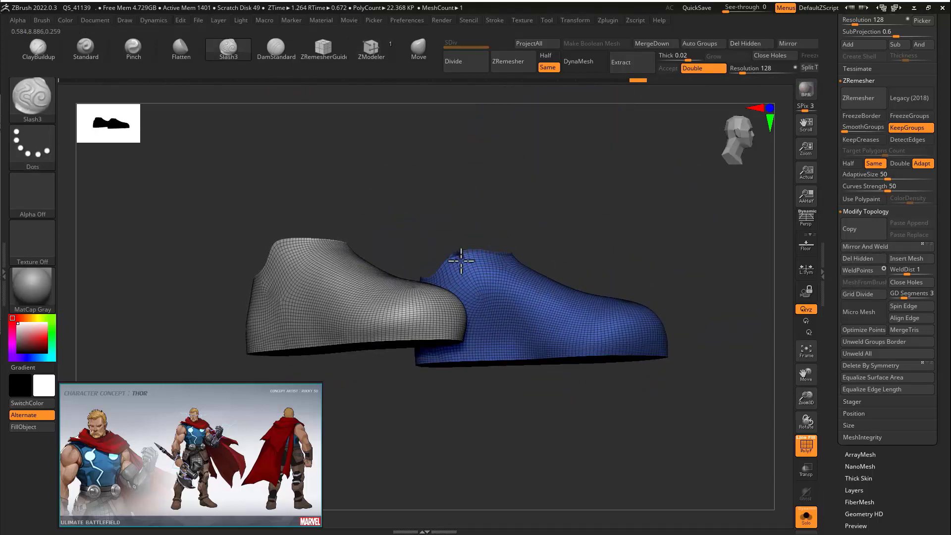
- Separate the shoe walls from the soles and ankle caps and assign the walls a single polygroup
ctrl+shift+click(598, 315)
ctrl+shift+click(598, 315)
ctrl+shift+click(369, 318)
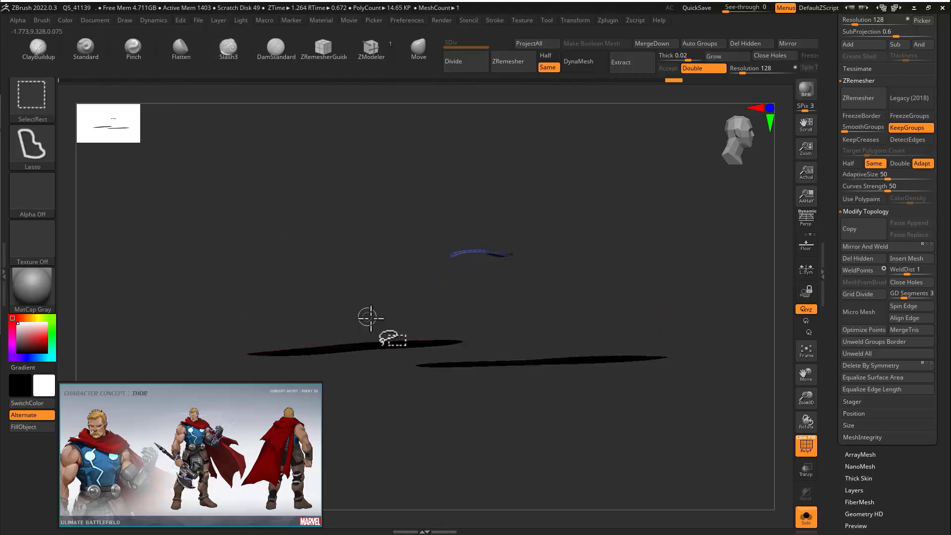
ctrl+shift+drag(369, 318, 445, 277)
ctrl+shift+drag(495, 238, 564, 274)
key(ctrl+w)
- Isolate one shoe and carve an angular seam from the collar to the sole on both sides with the Slash3 brush
right_drag(585, 294, 538, 249)
key(space)
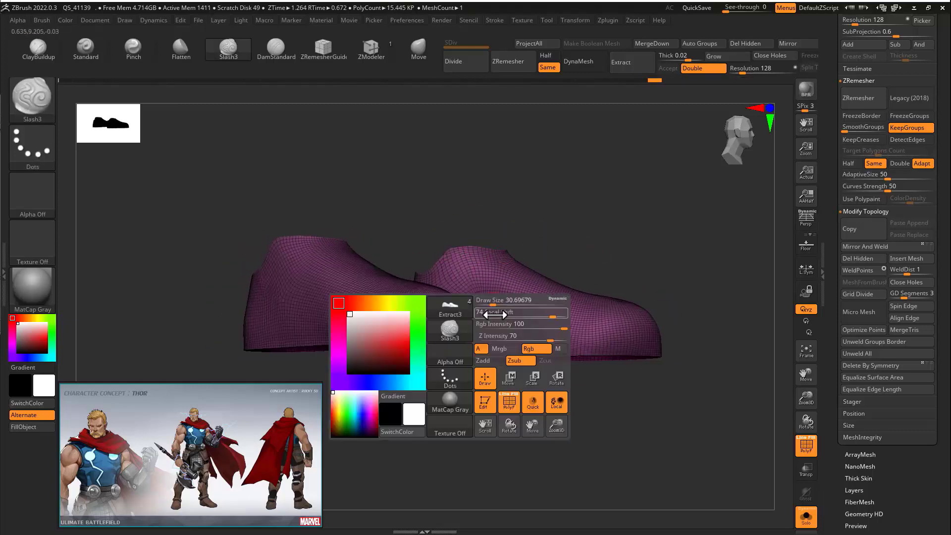
key(space)
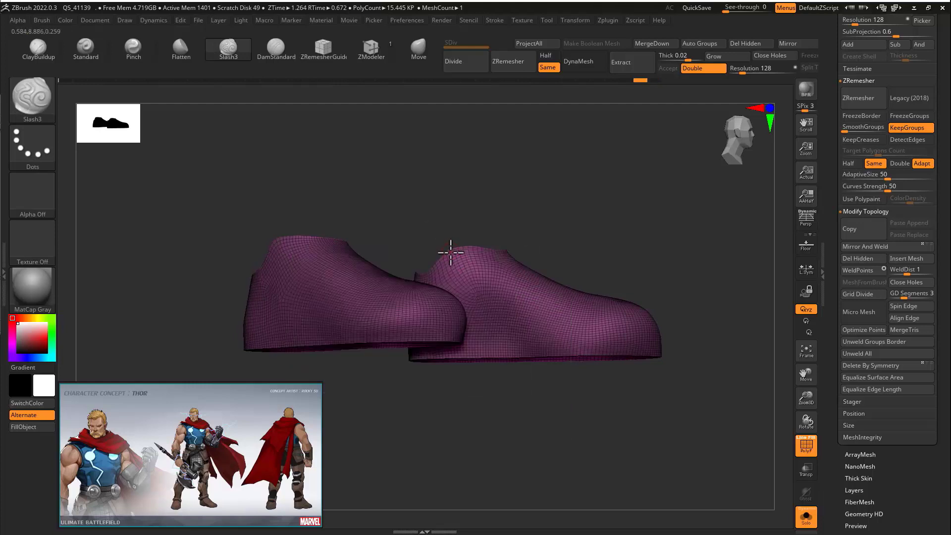
right_drag(545, 320, 446, 255)
right_drag(670, 275, 667, 250)
ctrl+alt+shift+drag(644, 220, 452, 325)
right_drag(452, 325, 555, 391)
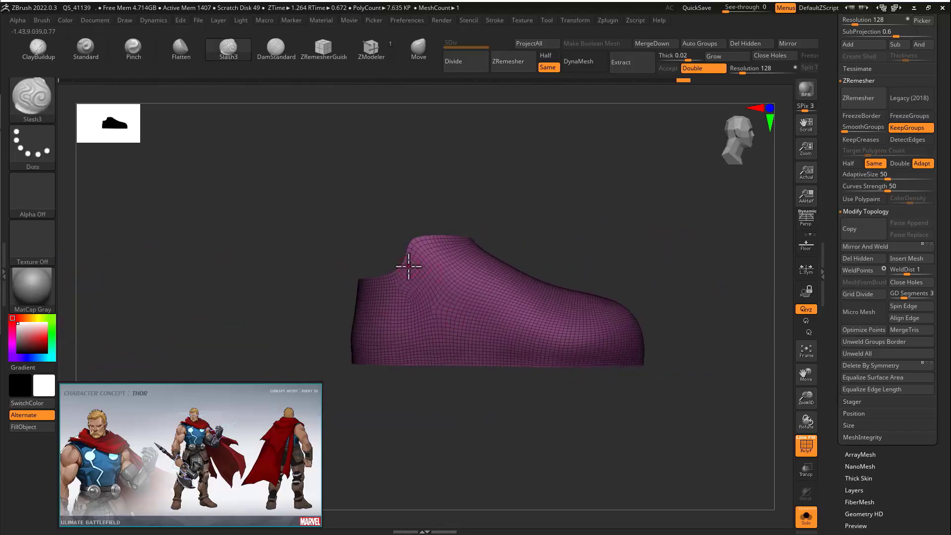
right_drag(567, 340, 480, 262)
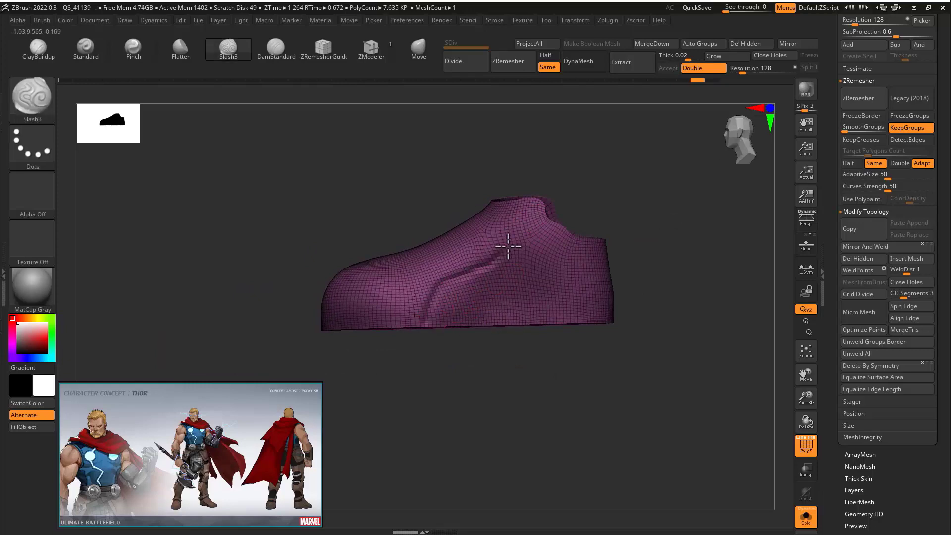
- Unhide the full shoe mesh, close its holes and show it together with the legs
ctrl+shift+click(650, 201)
mouse_move(651, 202)
right_down()
mouse_move(622, 189)
mouse_move(579, 221)
mouse_move(648, 173)
mouse_move(636, 208)
right_up()
click(769, 58)
click(805, 517)
mouse_move(552, 292)
right_down()
mouse_move(521, 283)
mouse_move(584, 278)
mouse_move(605, 313)
mouse_move(536, 275)
mouse_move(534, 288)
right_up()
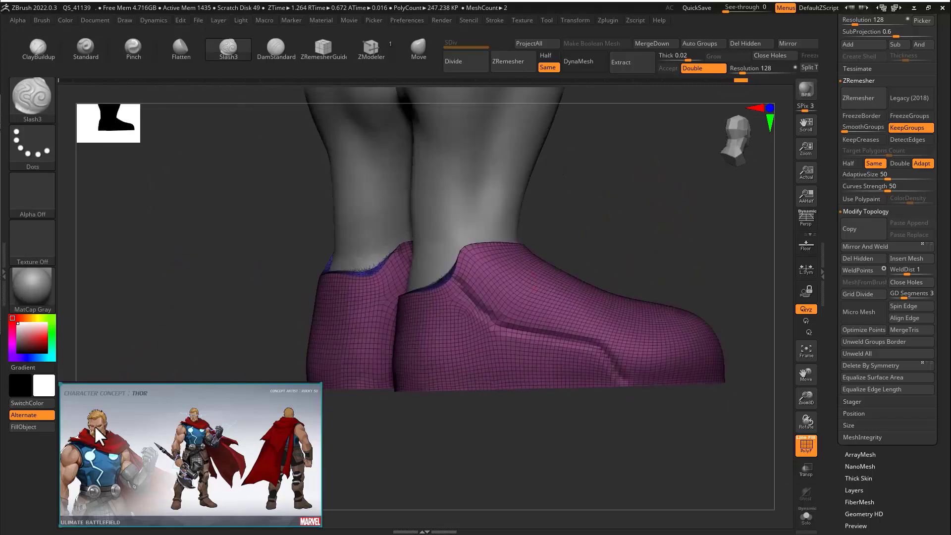
- Insert a cylinder as a new subtool below the shoe mesh
scroll(887, 290, up, 10)
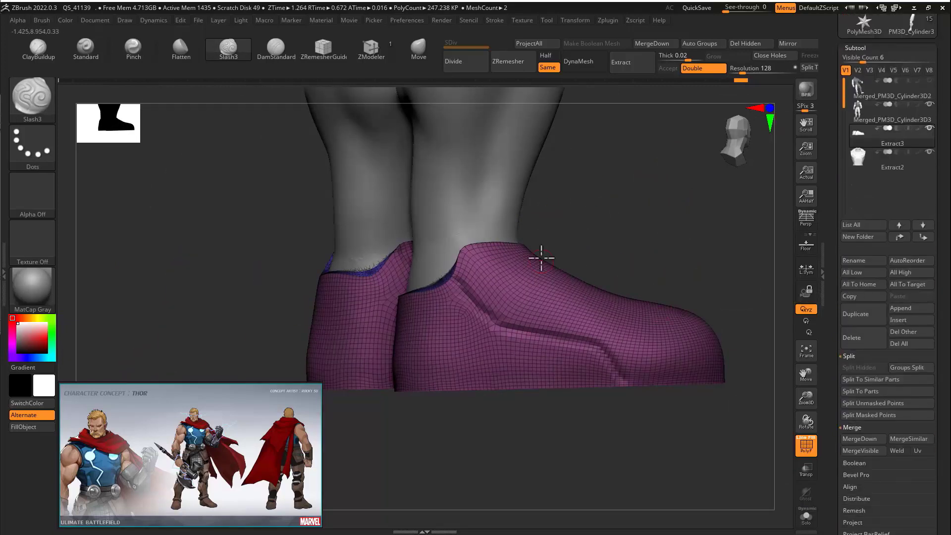
click(902, 319)
click(622, 375)
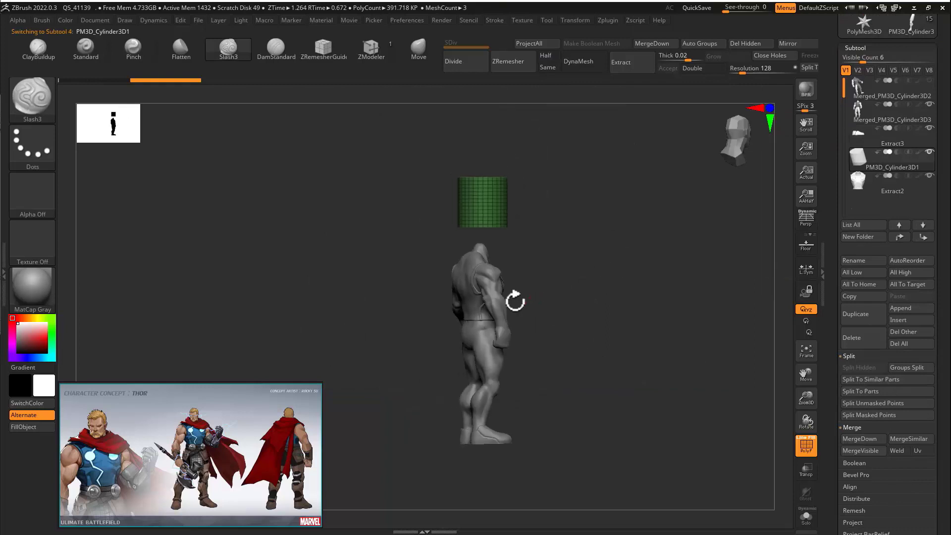
- Flatten the cylinder into a thin band and move it down to ankle height
click(929, 105)
click(929, 81)
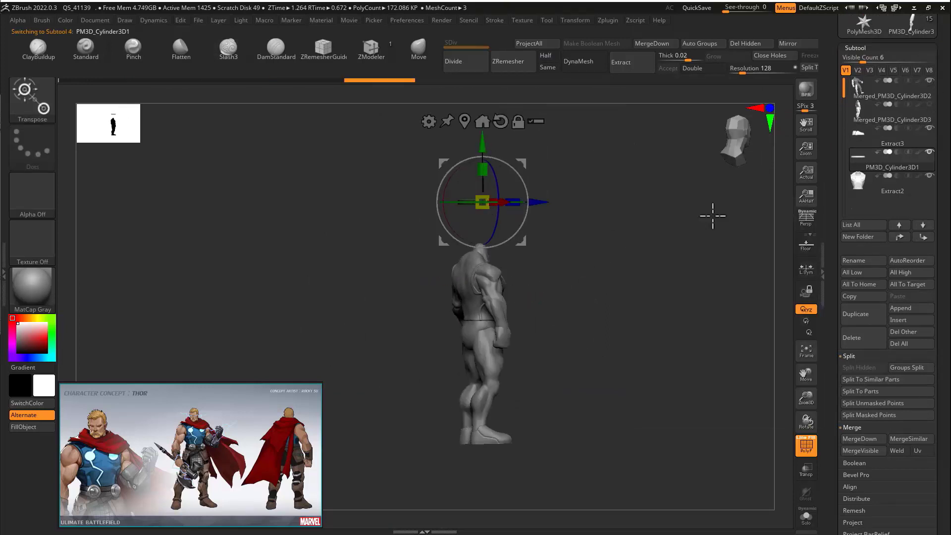
ctrl+right_drag(713, 216, 614, 237)
drag(507, 102, 545, 451)
shift+right_drag(545, 452, 550, 488)
alt+right_drag(551, 489, 435, 343)
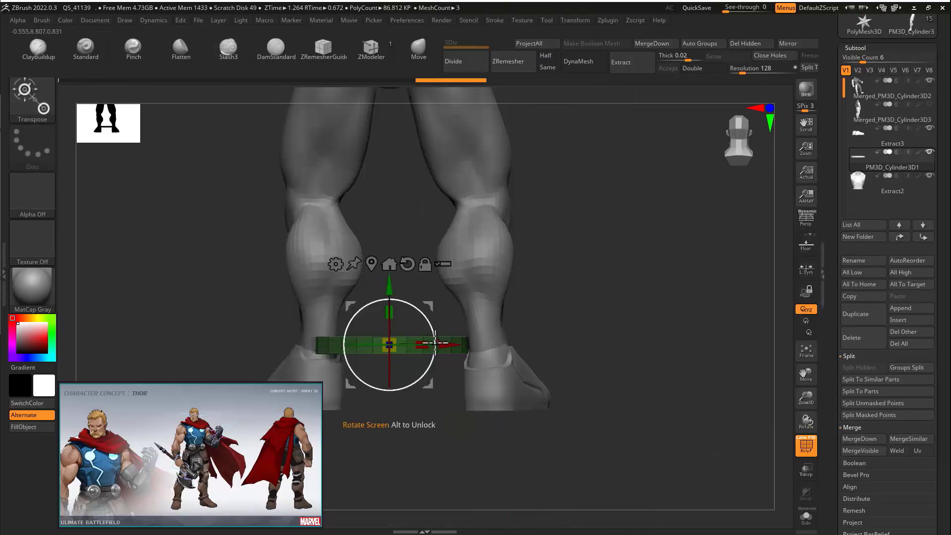
- Switch which body mesh is visible and move, tilt and scale the ring to encircle one ankle above the shoe
click(929, 104)
click(929, 81)
ctrl+right_drag(693, 277, 646, 309)
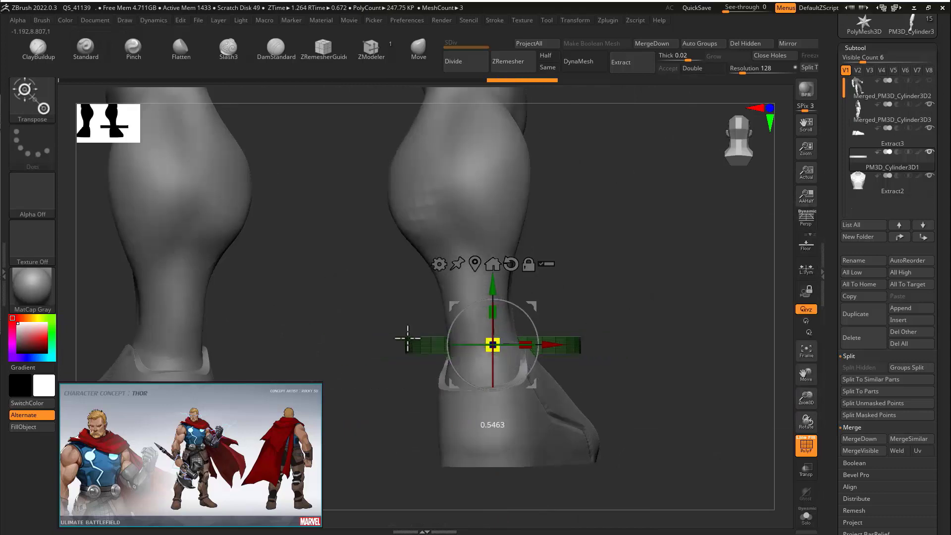
shift+right_drag(718, 282, 627, 247)
right_drag(547, 325, 505, 308)
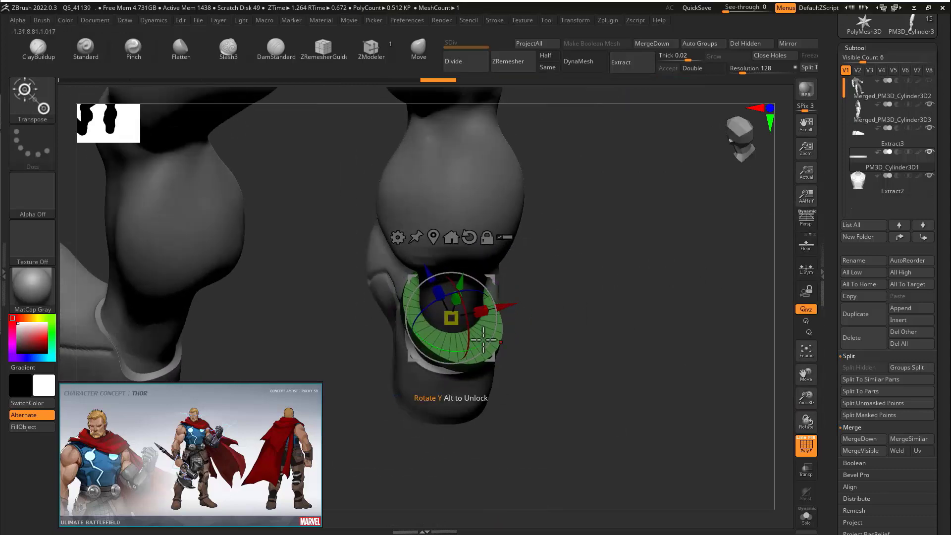
right_drag(489, 343, 486, 291)
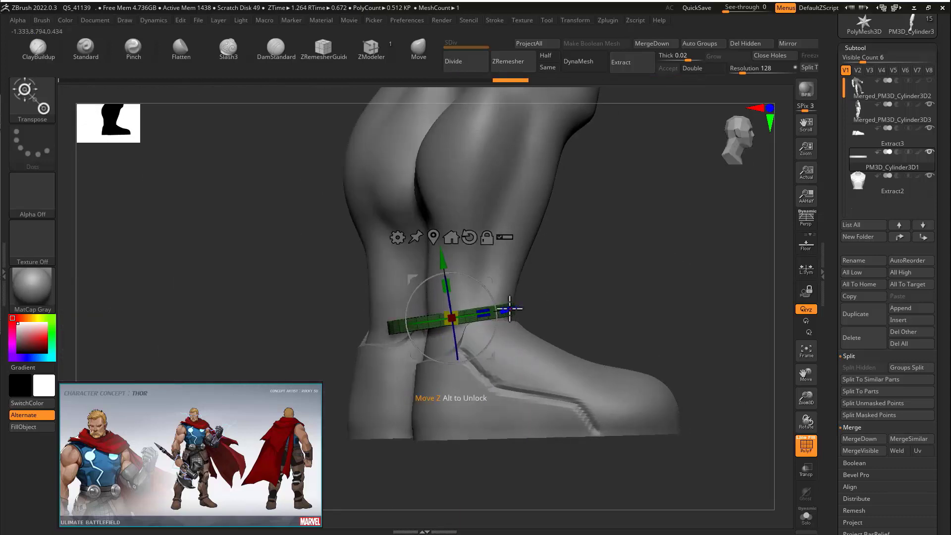
right_drag(561, 283, 546, 257)
mouse_move(336, 341)
right_down()
mouse_move(345, 318)
mouse_move(403, 312)
right_up()
drag(404, 313, 414, 316)
mouse_move(414, 316)
right_down()
mouse_move(408, 333)
mouse_move(435, 322)
right_up()
key(q)
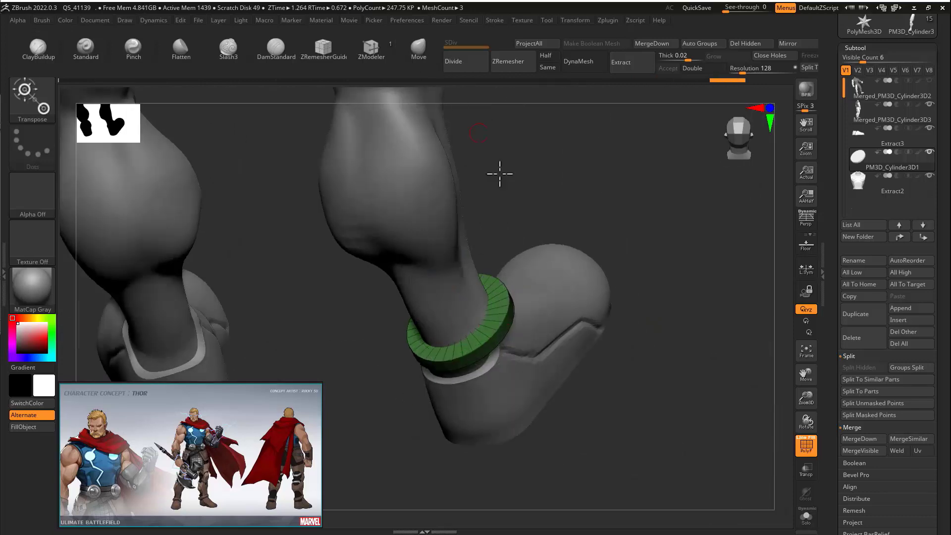
- Reshape the ankle ring with the Move brush so it follows the curve of the shoe collar
shift+right_drag(499, 173, 490, 163)
key(s)
key(b)
key(m)
key(v)
mouse_move(503, 319)
right_down()
mouse_move(410, 323)
mouse_move(444, 341)
right_up()
right_drag(501, 355, 535, 278)
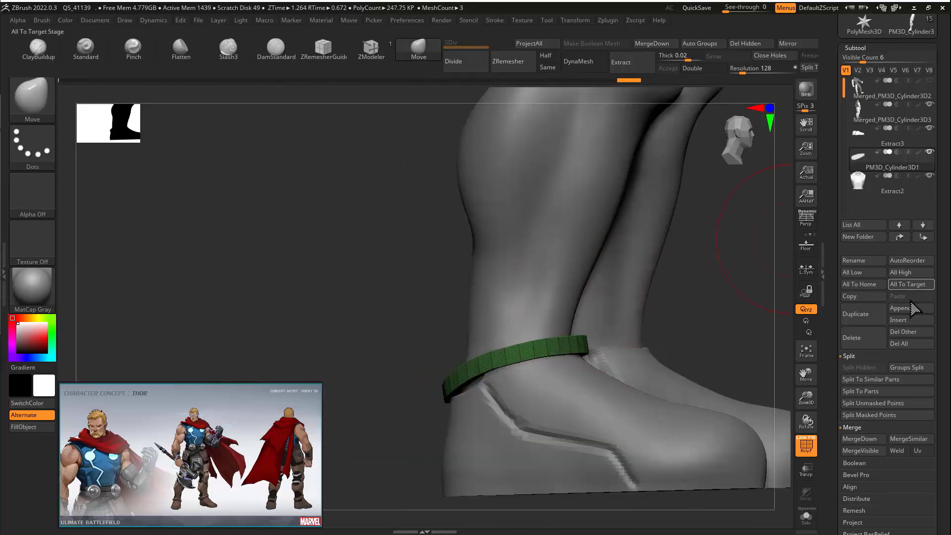
- Mirror the ankle ring to the other leg as a separate subtool and activate the transform gizmo on it
click(787, 43)
click(425, 255)
right_drag(656, 298, 374, 278)
key(w)
click(117, 226)
- Reposition and adjust the second ring until it fits around the other ankle above the shoe
drag(471, 326, 401, 329)
right_drag(401, 330, 479, 321)
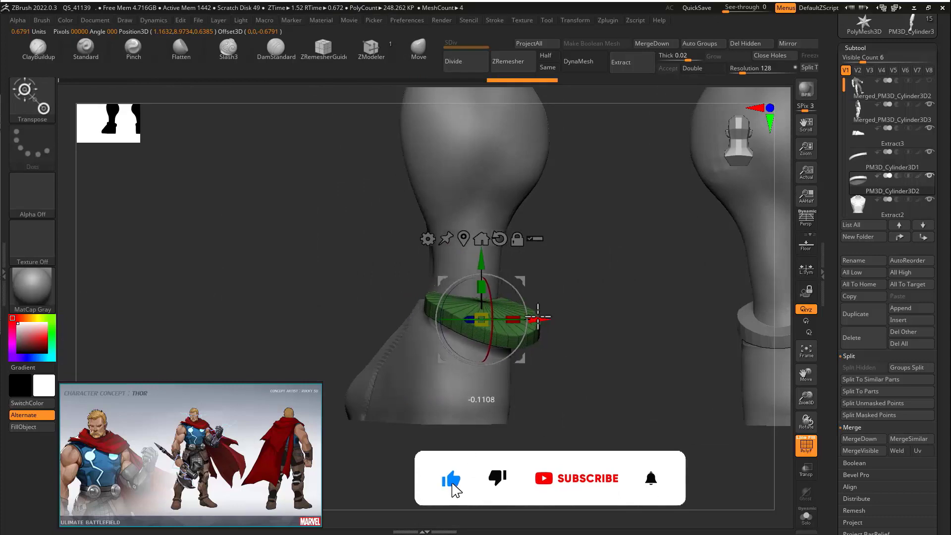
right_drag(538, 317, 404, 319)
right_drag(426, 261, 482, 313)
drag(438, 286, 416, 263)
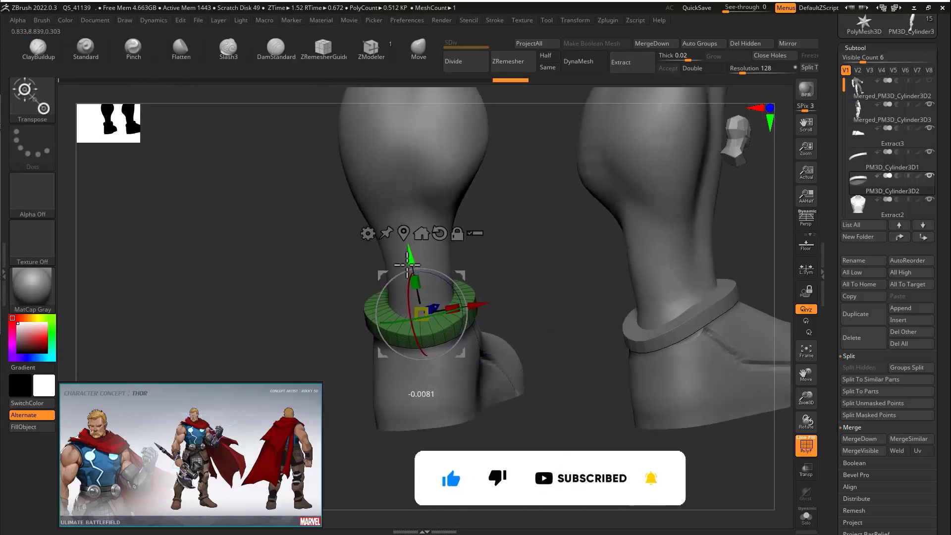
right_drag(407, 264, 708, 323)
- Select the body subtool, turn off the wireframe display and reduce the brush's draw size
alt+click(545, 282)
mouse_move(565, 286)
ctrl+right_down()
mouse_move(657, 308)
mouse_move(658, 338)
ctrl+right_up()
key(shift+f)
key(q)
key(space)
key(s)
drag(544, 250, 525, 250)
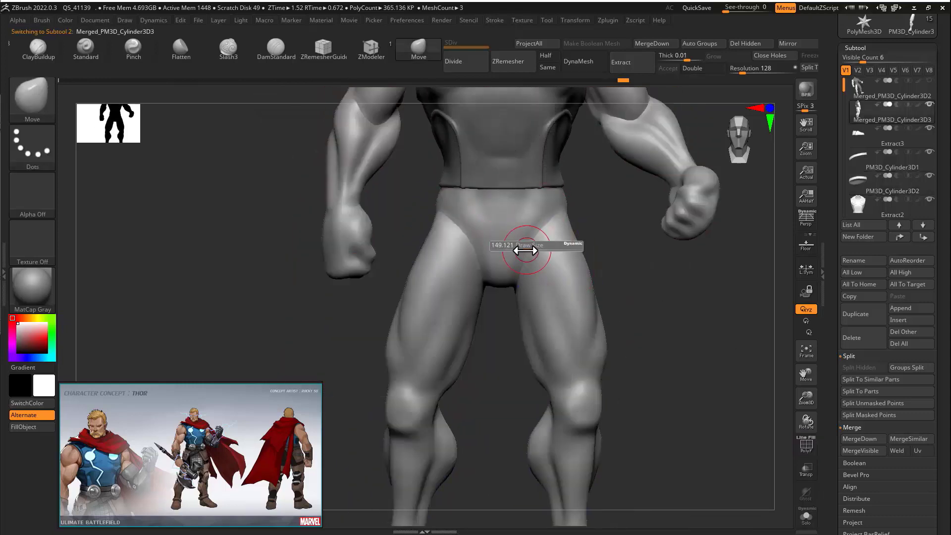
- Lasso-mask the lower legs from below the knees to the ankles, giving the mask a stepped upper edge
alt+right_drag(627, 385, 446, 268)
alt+right_drag(554, 329, 566, 279)
ctrl+right_drag(655, 299, 596, 257)
alt+right_drag(596, 257, 596, 341)
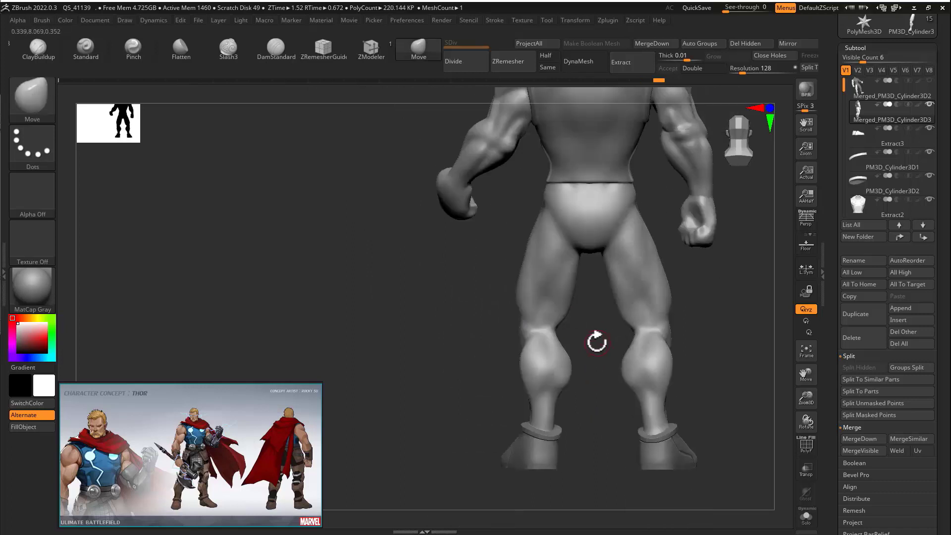
alt+right_drag(530, 152, 529, 208)
ctrl+right_drag(595, 371, 682, 396)
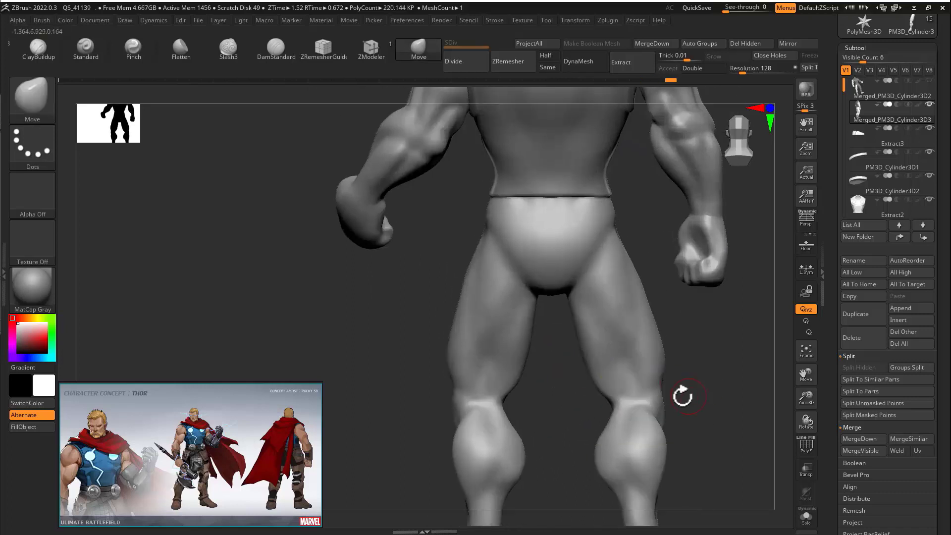
right_drag(350, 308, 370, 299)
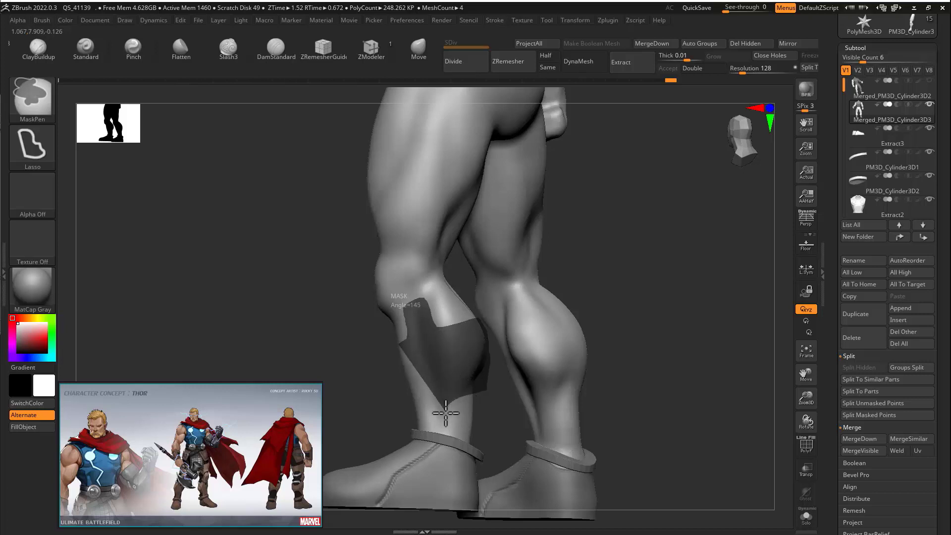
mouse_move(443, 448)
right_down()
mouse_move(416, 378)
mouse_move(518, 325)
mouse_move(544, 341)
mouse_move(507, 327)
mouse_move(386, 351)
right_up()
ctrl+drag(450, 325, 455, 299)
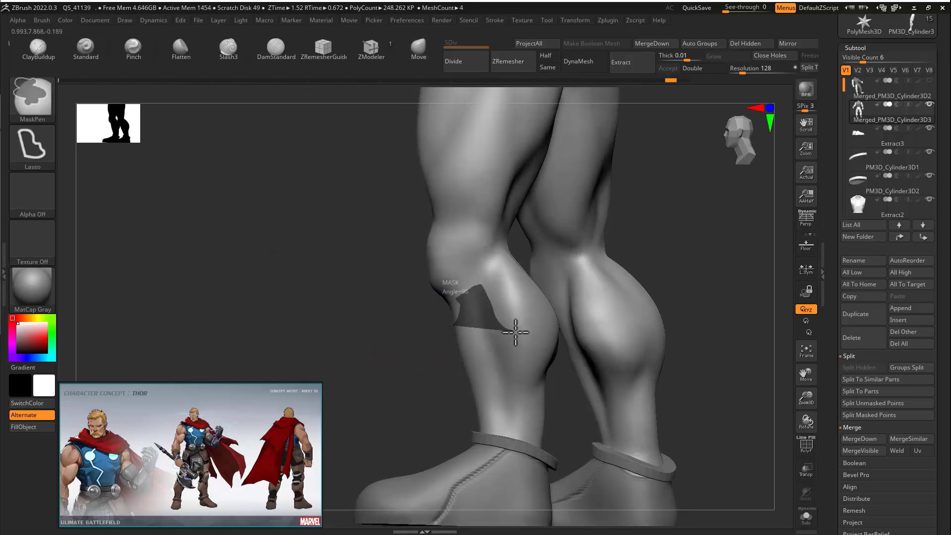
ctrl+drag(556, 380, 491, 315)
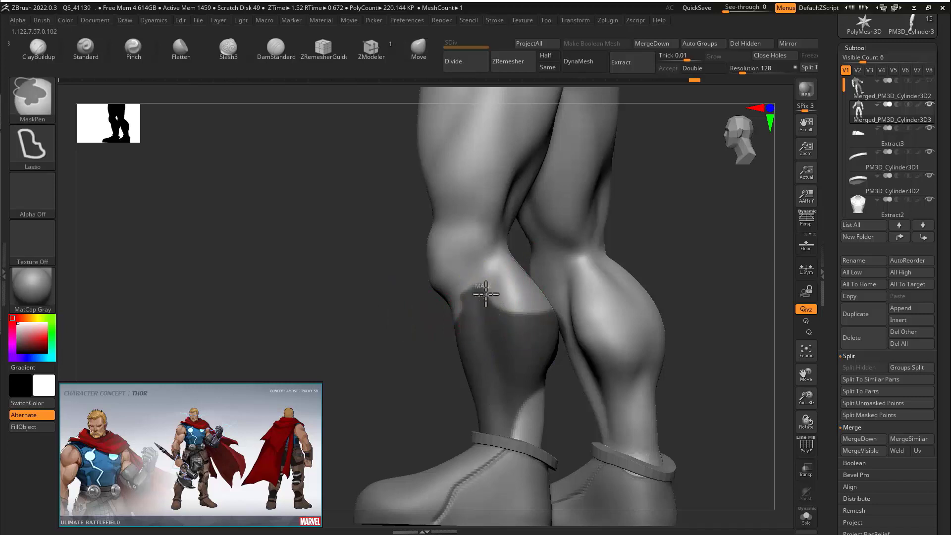
ctrl+drag(489, 364, 466, 356)
- Temporarily hide one lower leg, extend the mask over the inner side of the other calf and restore the full body
mouse_move(396, 357)
right_down()
mouse_move(483, 358)
mouse_move(454, 361)
mouse_move(575, 317)
right_up()
mouse_move(681, 184)
ctrl+alt+mouse_down()
mouse_move(489, 206)
mouse_move(690, 188)
mouse_move(664, 223)
mouse_move(505, 310)
ctrl+alt+mouse_up()
right_drag(505, 310, 657, 322)
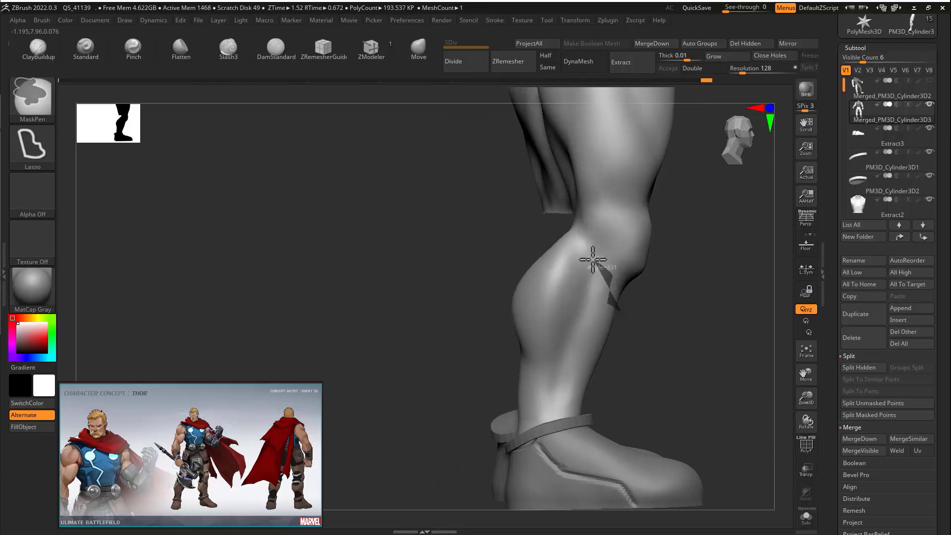
ctrl+drag(593, 259, 475, 359)
alt+right_drag(482, 362, 516, 350)
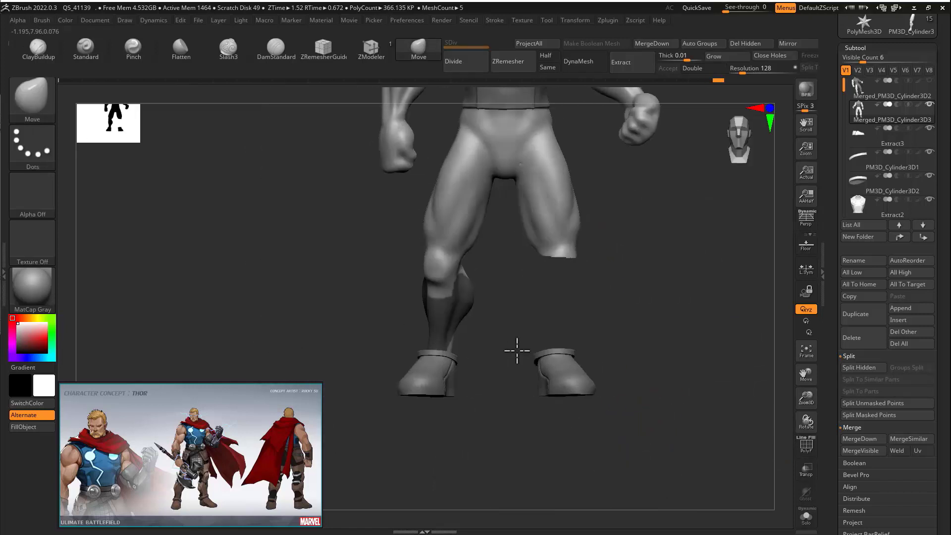
ctrl+shift+click(594, 337)
- Try extracting the masked lower legs as a new subtool and undo the extraction
ctrl+right_drag(613, 331, 594, 297)
ctrl+right_drag(594, 297, 634, 308)
click(670, 68)
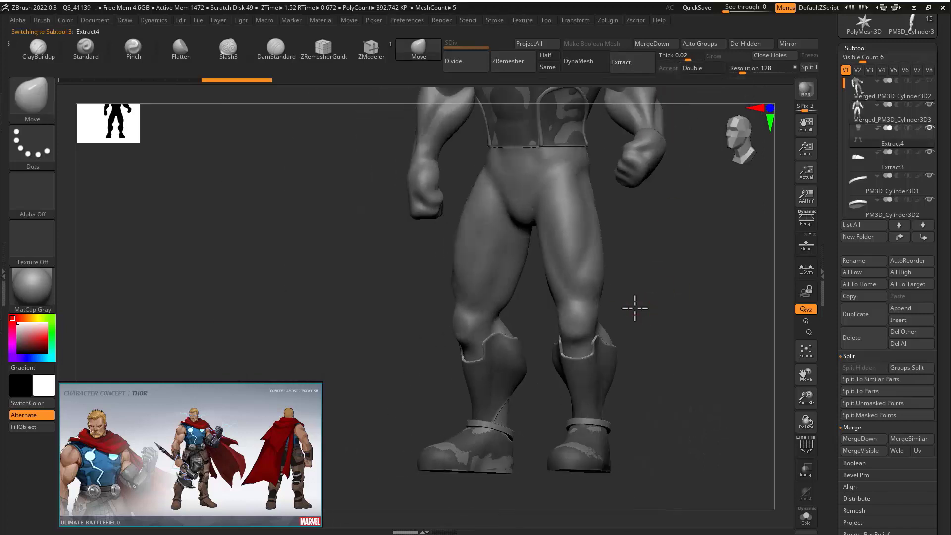
click(805, 517)
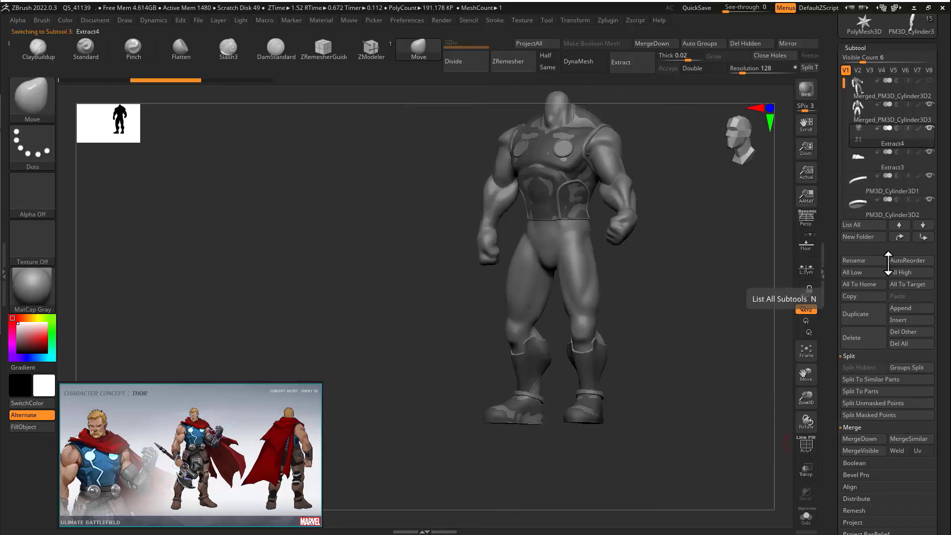
key(ctrl+z)
- Fill in the lower leg mask over the shin just above the foot
right_drag(762, 459, 671, 346)
right_drag(468, 350, 689, 379)
mouse_move(715, 417)
right_down()
mouse_move(600, 388)
mouse_move(566, 390)
right_up()
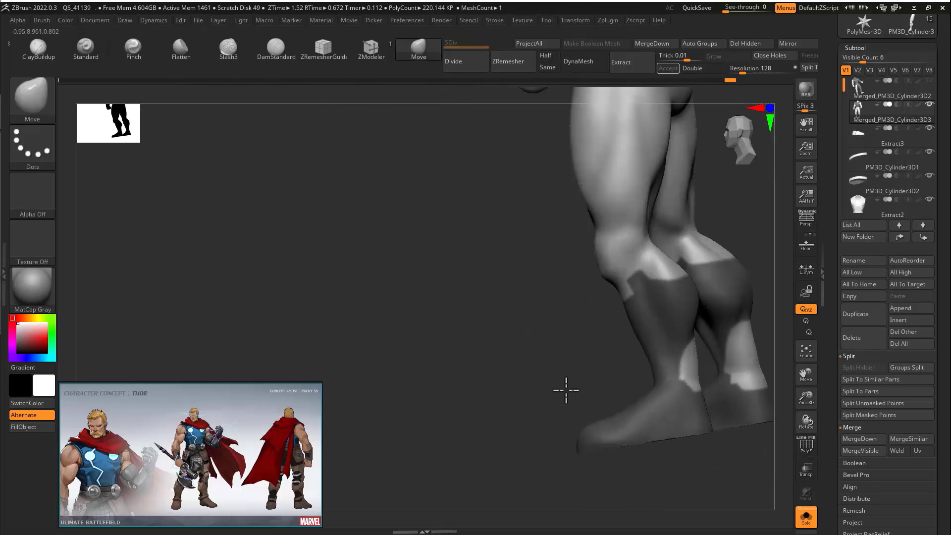
right_drag(673, 390, 609, 369)
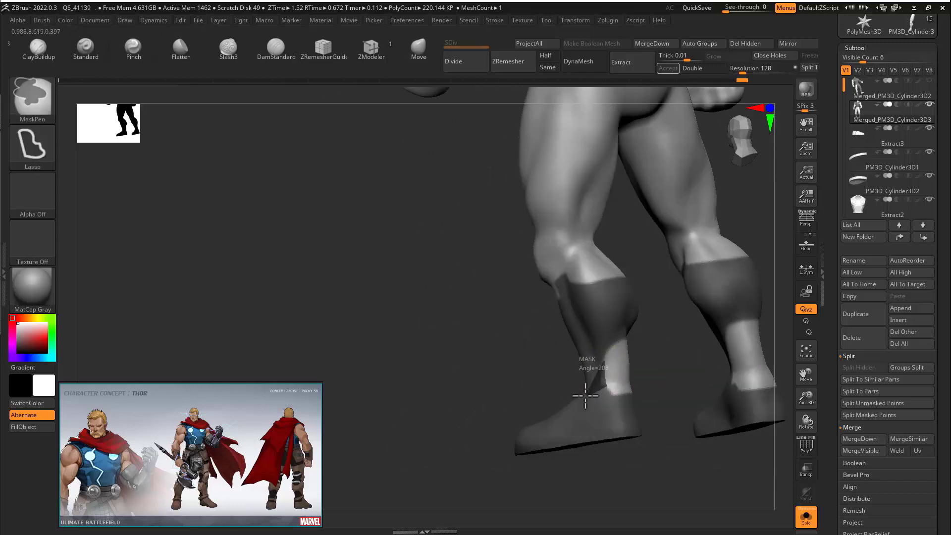
- Lasso-mask a wide band around the thighs with a stepped notch above each knee, hiding the obstructing inner leg area
mouse_move(560, 395)
right_down()
mouse_move(649, 370)
mouse_move(668, 326)
mouse_move(652, 288)
mouse_move(547, 290)
right_up()
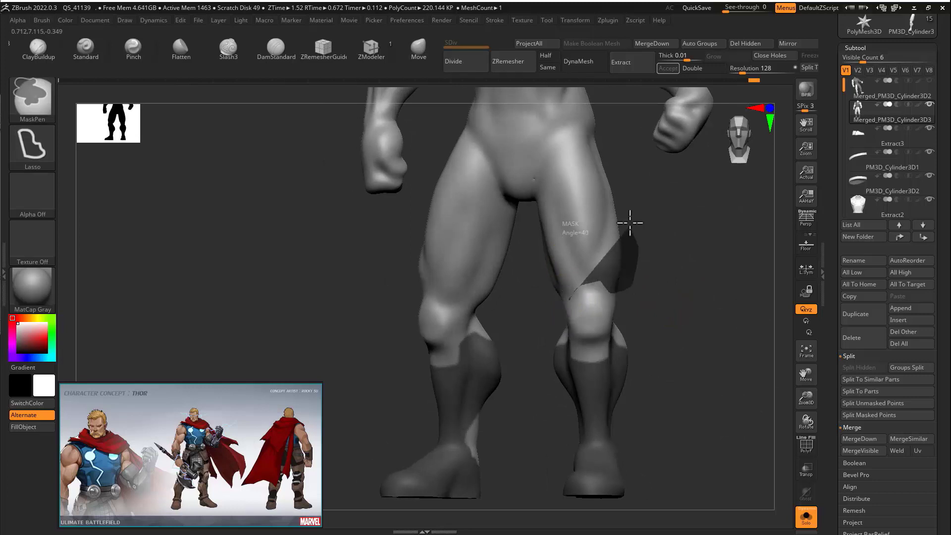
mouse_move(683, 290)
right_down()
mouse_move(622, 302)
mouse_move(675, 280)
mouse_move(517, 294)
mouse_move(562, 290)
right_up()
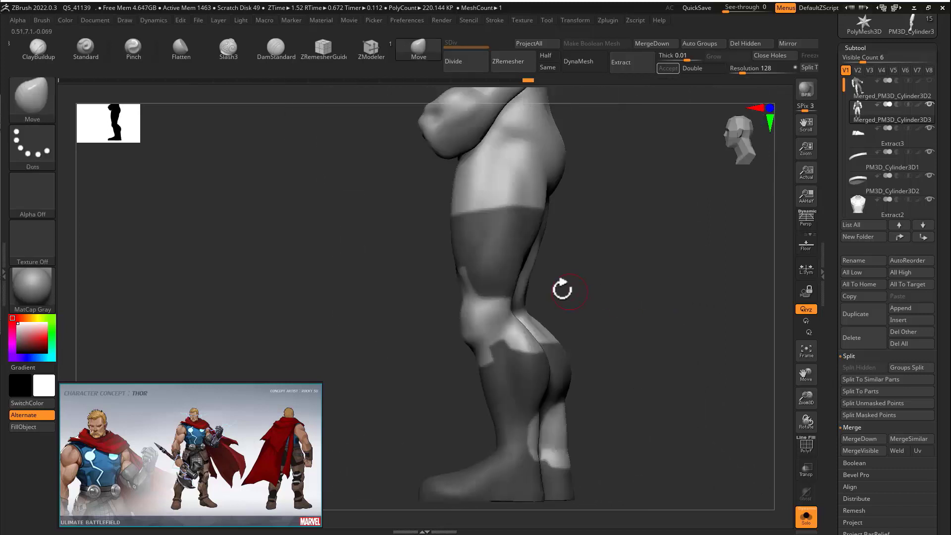
mouse_move(478, 244)
right_down()
mouse_move(456, 271)
mouse_move(522, 258)
mouse_move(569, 272)
mouse_move(600, 248)
mouse_move(542, 297)
mouse_move(731, 258)
mouse_move(574, 297)
mouse_move(658, 283)
right_up()
ctrl+alt+shift+drag(627, 196, 717, 312)
right_drag(716, 312, 681, 292)
mouse_move(682, 292)
ctrl+right_down()
mouse_move(645, 274)
mouse_move(442, 287)
ctrl+right_up()
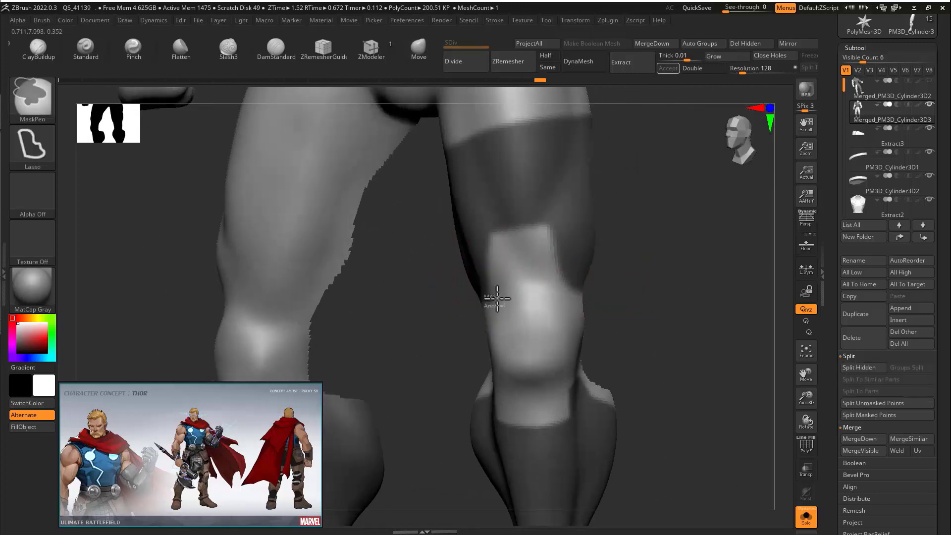
mouse_move(643, 229)
ctrl+right_down()
mouse_move(497, 295)
mouse_move(618, 236)
mouse_move(653, 263)
mouse_move(464, 306)
mouse_move(460, 265)
ctrl+right_up()
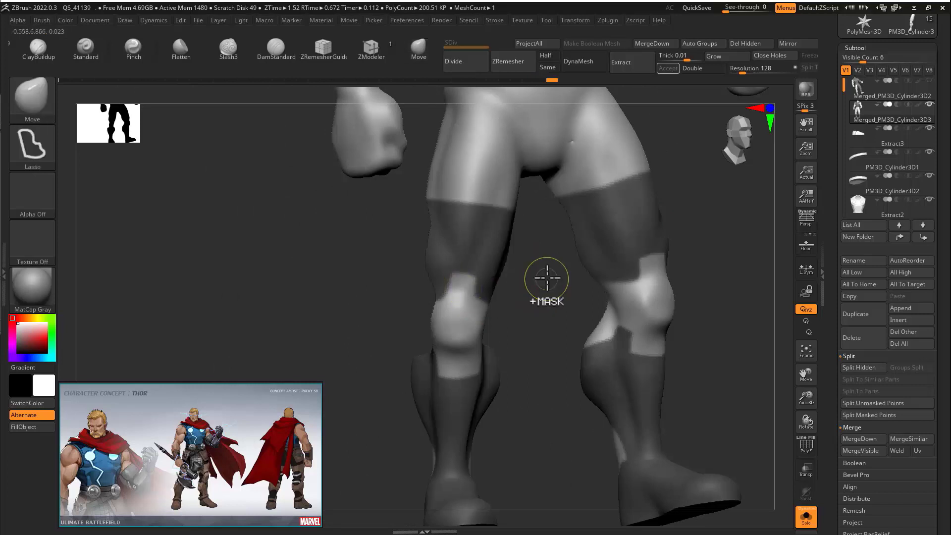
- Isolate the thighs to mask the remaining bare area, restore the full body and trim the mask above the knee
ctrl+shift+click(594, 280)
shift+right_drag(594, 280, 621, 278)
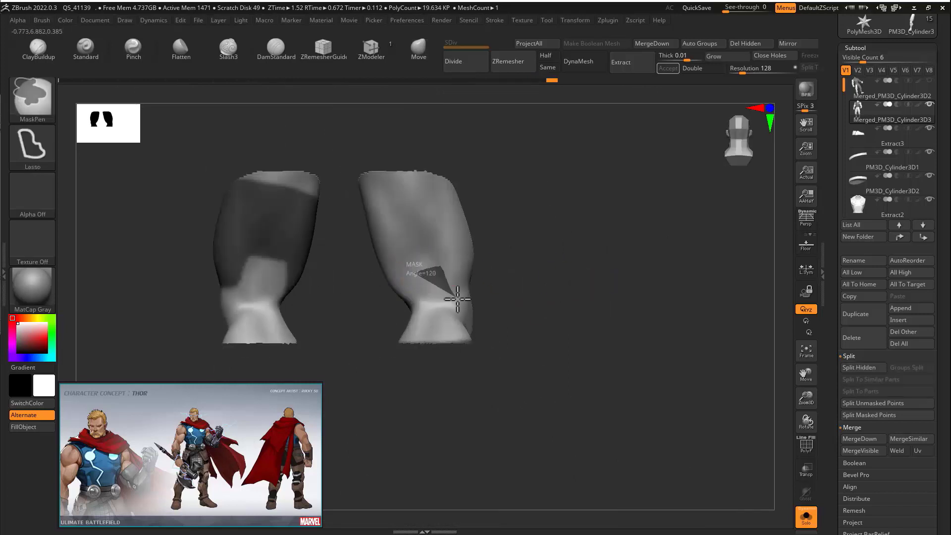
ctrl+shift+click(529, 262)
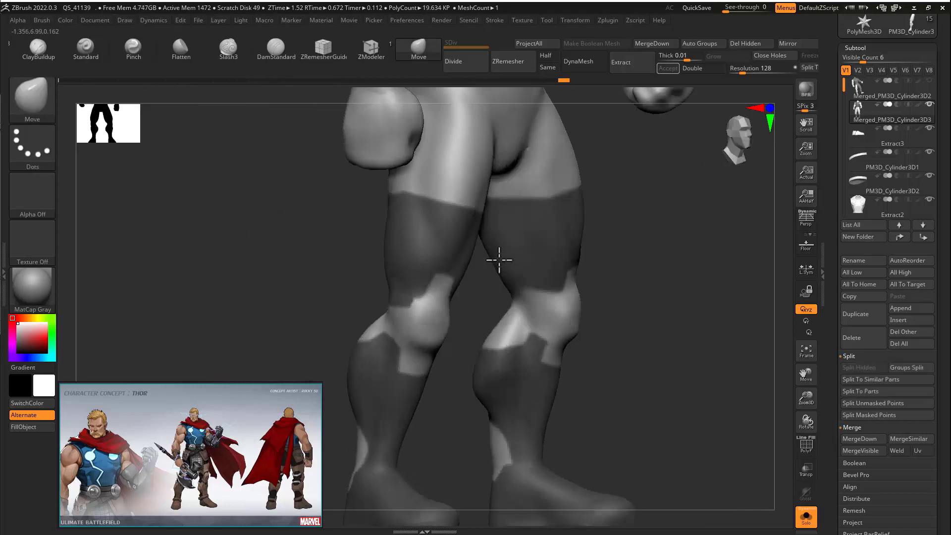
right_drag(495, 259, 429, 312)
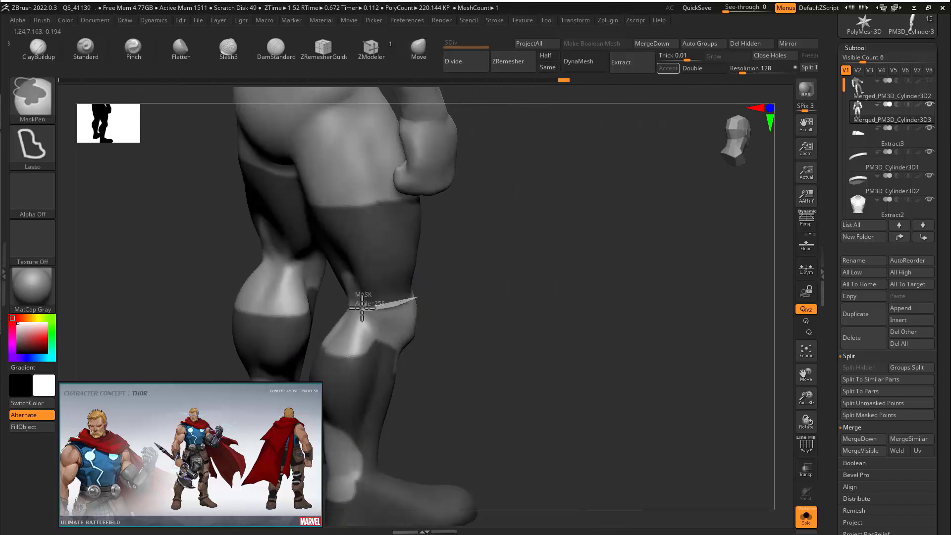
mouse_move(370, 305)
right_down()
mouse_move(403, 290)
mouse_move(375, 321)
mouse_move(488, 299)
mouse_move(487, 323)
mouse_move(563, 275)
mouse_move(598, 278)
mouse_move(541, 297)
mouse_move(533, 321)
right_up()
- Hide the arms, mask a patch on each outer hip and trim the patches' edges with the lasso
ctrl+alt+shift+drag(533, 321, 478, 310)
ctrl+right_drag(378, 343, 134, 380)
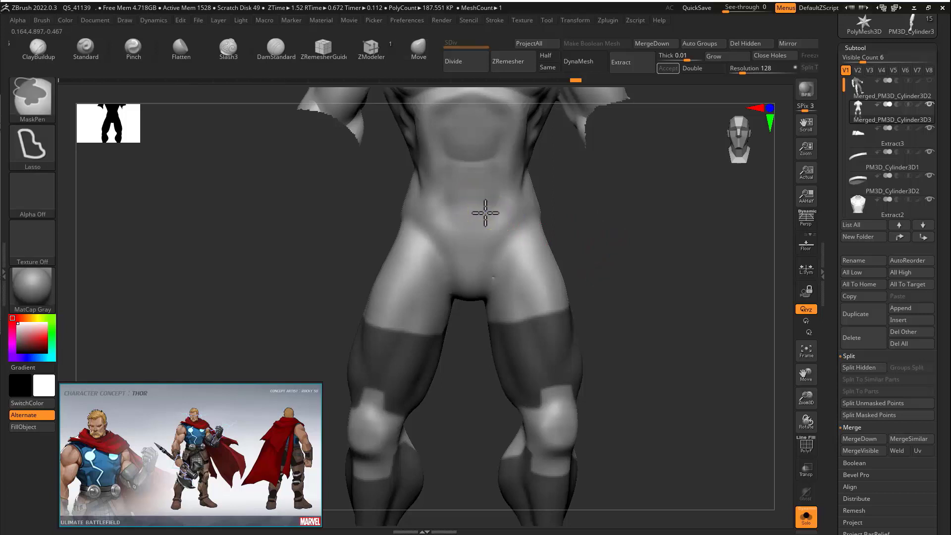
right_drag(599, 216, 502, 211)
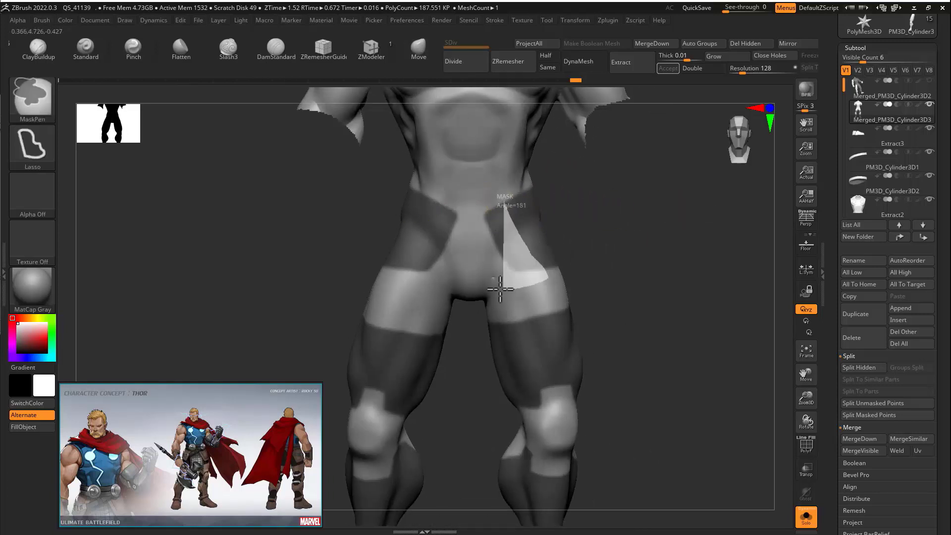
ctrl+alt+drag(546, 284, 547, 283)
mouse_move(577, 272)
right_down()
mouse_move(535, 242)
mouse_move(446, 253)
right_up()
mouse_move(445, 253)
ctrl+right_down()
mouse_move(416, 275)
mouse_move(642, 254)
ctrl+right_up()
- Extract the masked boot, thigh and hip areas as a new subtool and check the resulting pieces
click(667, 68)
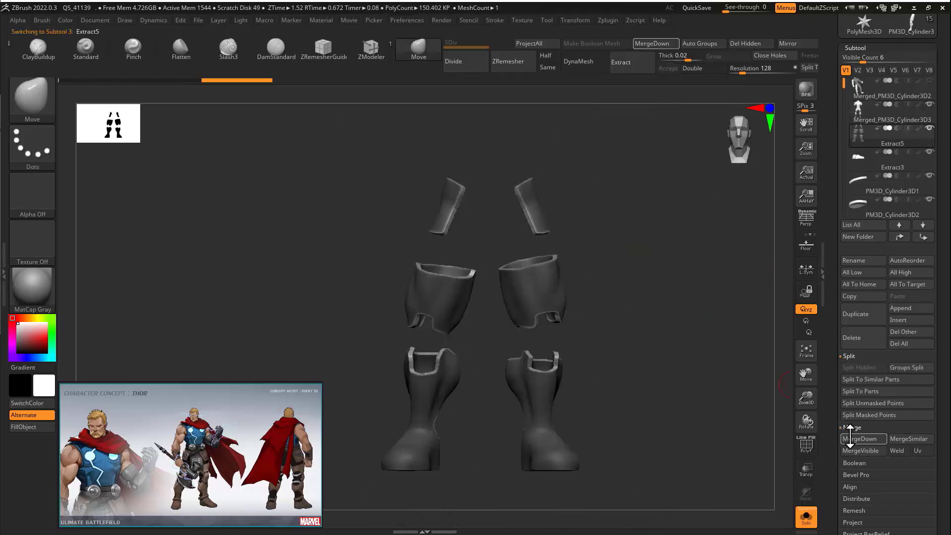
drag(850, 436, 849, 225)
key(shift+f)
right_drag(739, 327, 515, 371)
drag(831, 430, 831, 74)
key(shift+f)
right_click(588, 424)
ctrl+right_drag(643, 395, 772, 381)
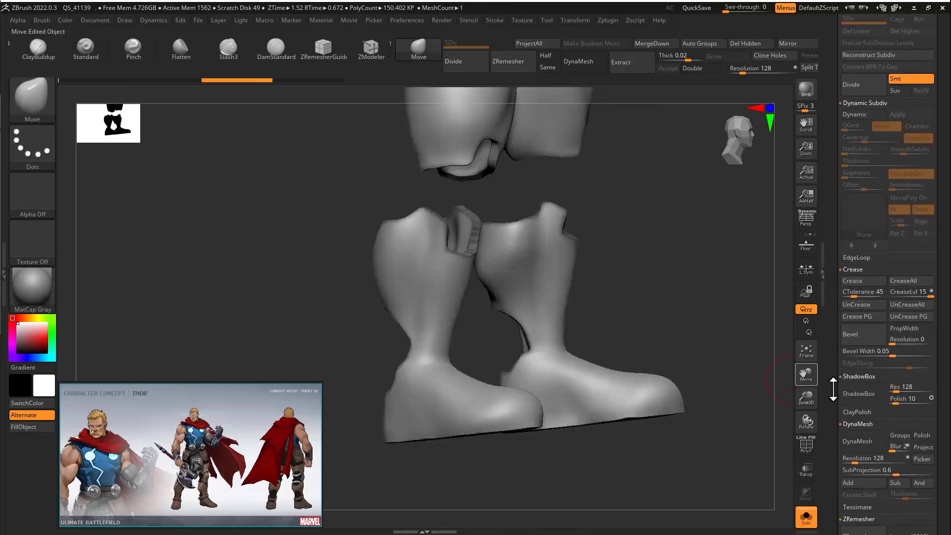
drag(833, 389, 853, 274)
- Clear the mask on the extracted pieces and examine the polygroups of their outer, edge and inner surfaces
ctrl+drag(625, 324, 663, 341)
key(shift+f)
mouse_move(715, 346)
right_down()
mouse_move(650, 324)
mouse_move(585, 367)
mouse_move(548, 378)
mouse_move(613, 428)
mouse_move(617, 301)
mouse_move(564, 284)
mouse_move(496, 324)
right_up()
key(shift+f)
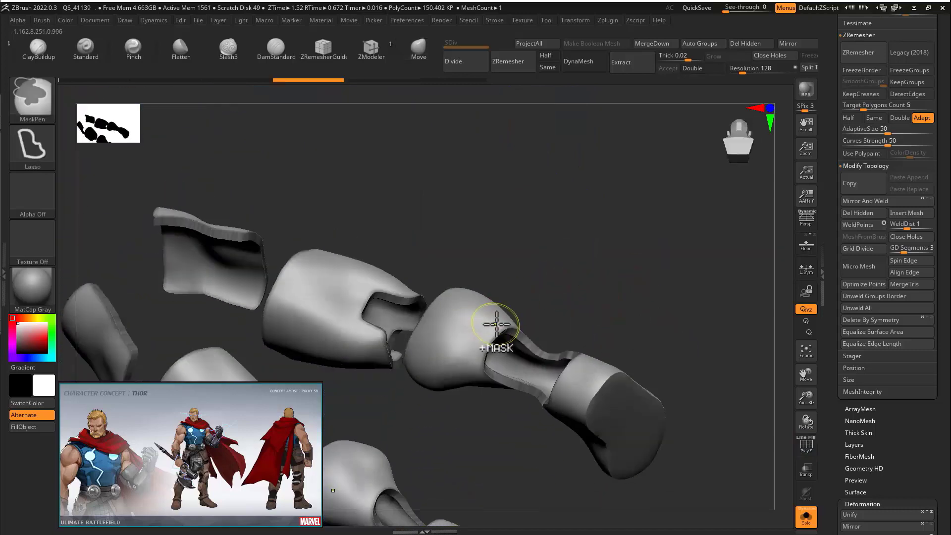
key(shift+f)
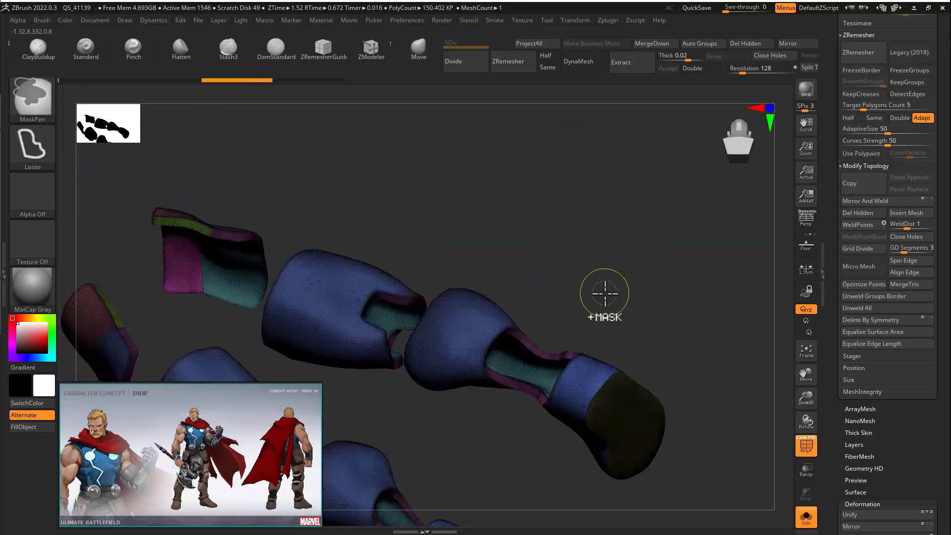
key(ctrl+shift+z)
key(ctrl+shift+z)
right_drag(607, 293, 526, 339)
right_drag(568, 317, 610, 327)
ctrl+right_drag(610, 327, 690, 378)
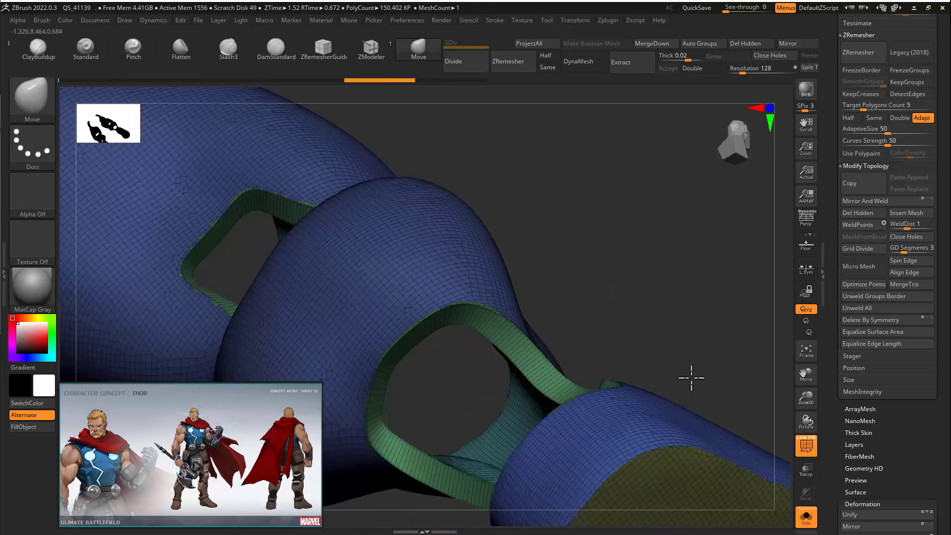
- Isolate the outer surface polygroups of the extracted leg pieces and turn on double-sided display
ctrl+shift+click(513, 346)
ctrl+right_drag(567, 308, 577, 273)
ctrl+shift+drag(577, 274, 587, 287)
right_drag(586, 287, 753, 255)
key(Up)
right_drag(610, 163, 509, 350)
key(ctrl+shift+z)
key(ctrl+shift+z)
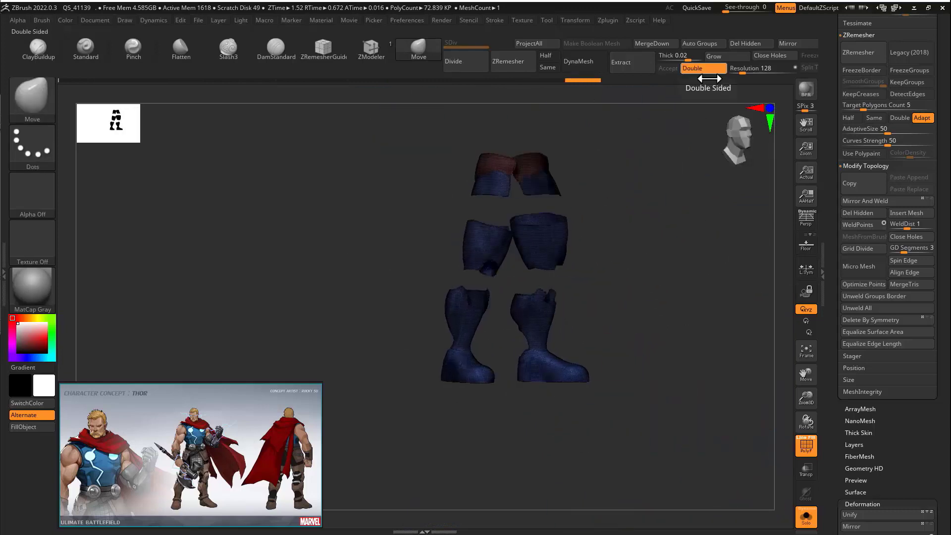
- Examine the isolated outer surfaces of the leg pieces from the front and side, and compare them with the full legs
ctrl+right_drag(693, 163, 718, 268)
drag(836, 495, 836, 318)
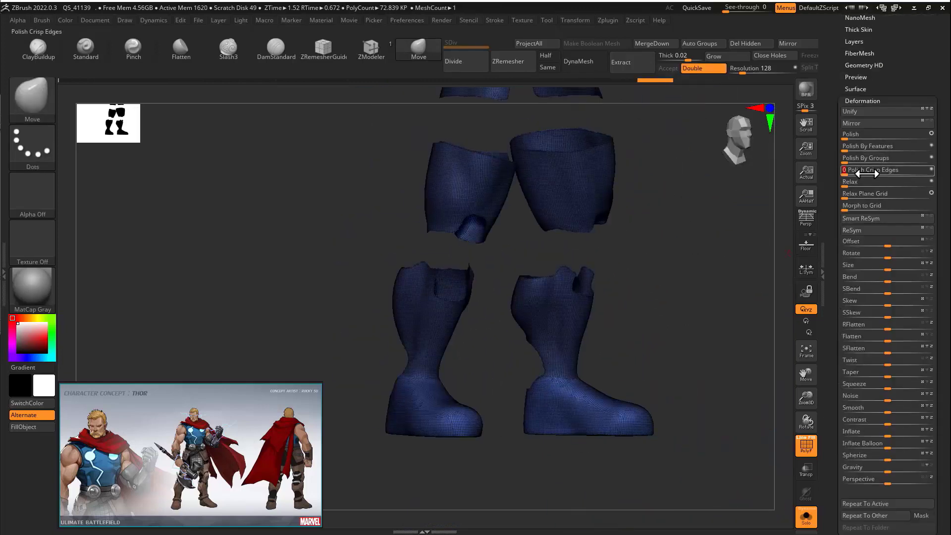
mouse_move(714, 241)
right_down()
mouse_move(679, 191)
mouse_move(681, 272)
mouse_move(669, 302)
right_up()
mouse_move(669, 302)
shift+right_down()
mouse_move(639, 295)
mouse_move(664, 247)
shift+right_up()
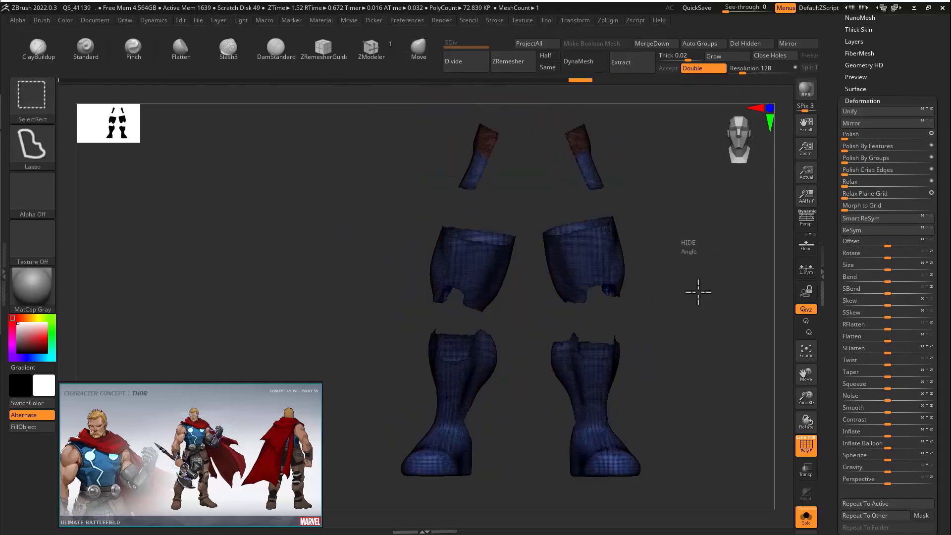
mouse_move(698, 292)
right_down()
mouse_move(732, 228)
mouse_move(703, 207)
right_up()
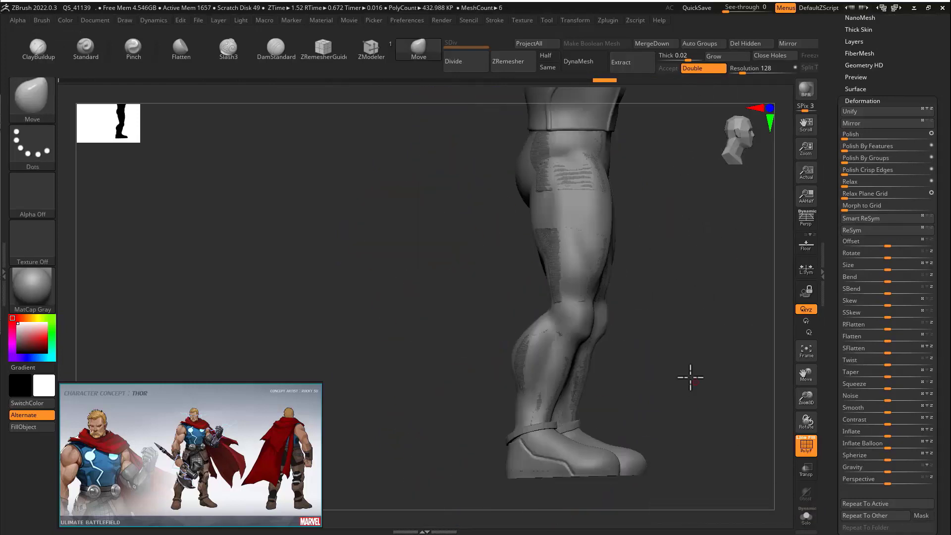
mouse_move(690, 377)
right_down()
mouse_move(653, 399)
mouse_move(685, 358)
mouse_move(694, 371)
mouse_move(654, 353)
mouse_move(717, 324)
mouse_move(736, 351)
right_up()
key(shift+f)
alt+right_drag(708, 127, 681, 259)
- Undo the latest edits to bring back the extracted leg pieces with their outer, edge and inner polygroups
key(ctrl+z)
key(ctrl+z)
key(ctrl+z)
key(ctrl+z)
key(ctrl+z)
key(ctrl+z)
key(ctrl+z)
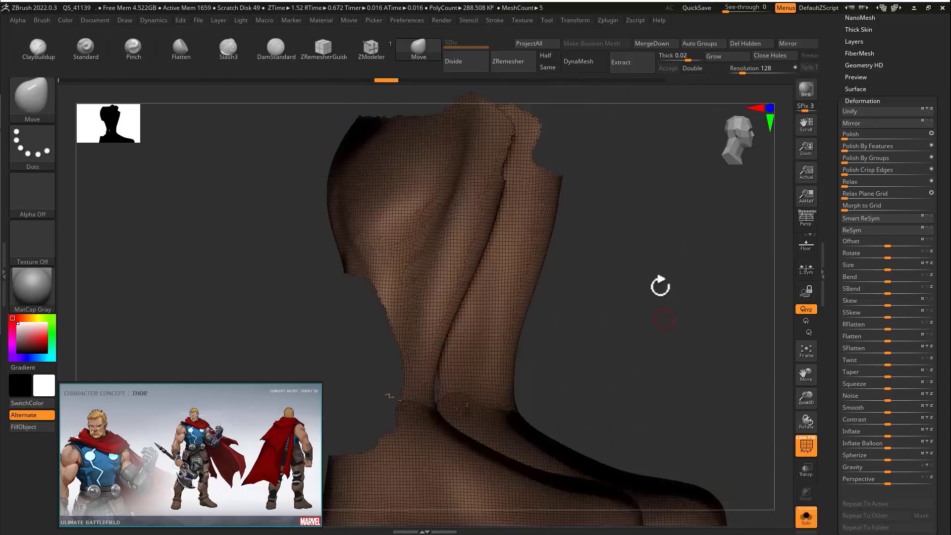
mouse_move(660, 301)
ctrl+right_down()
mouse_move(660, 322)
mouse_move(670, 291)
ctrl+right_up()
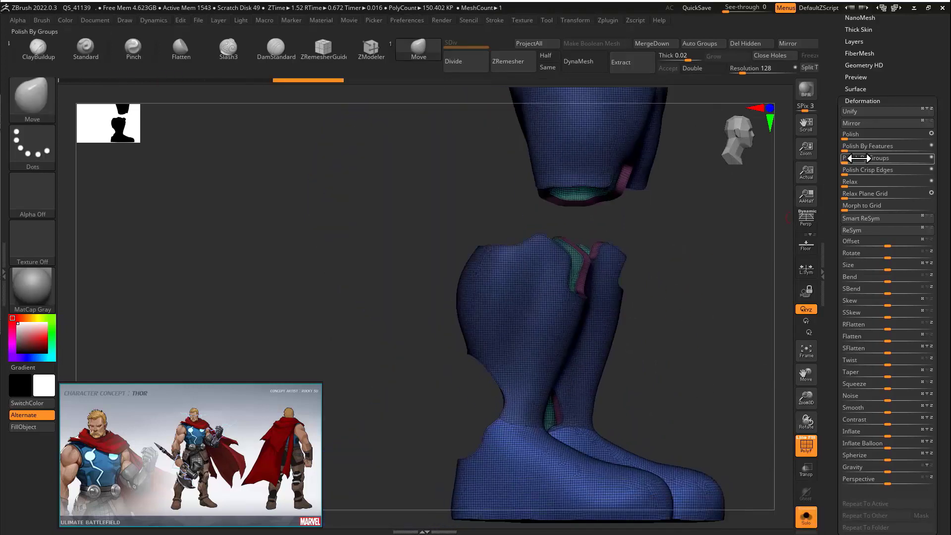
- Smooth the edges of the extracted leg pieces with a polish deformation and check the soles and ankles
click(852, 174)
right_drag(595, 347, 552, 217)
ctrl+shift+click(553, 217)
ctrl+shift+click(723, 254)
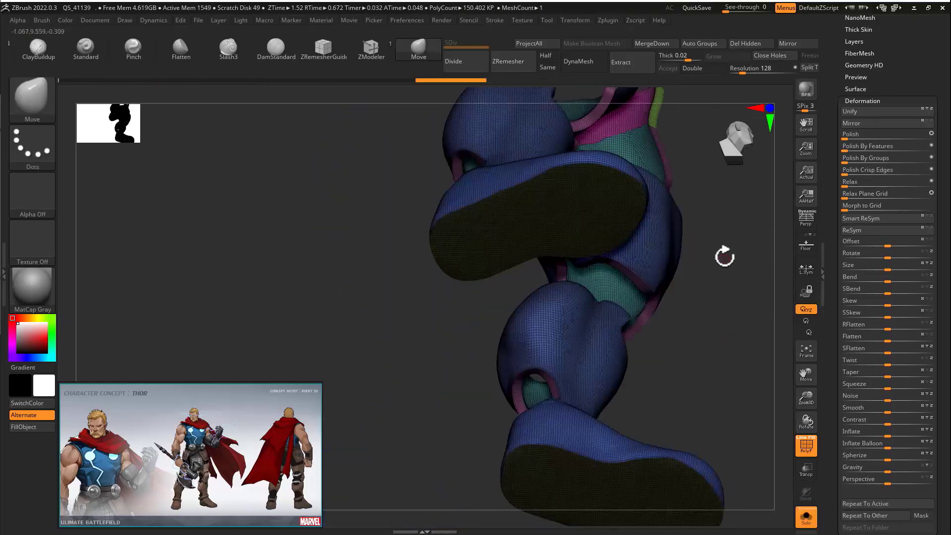
right_drag(723, 254, 652, 408)
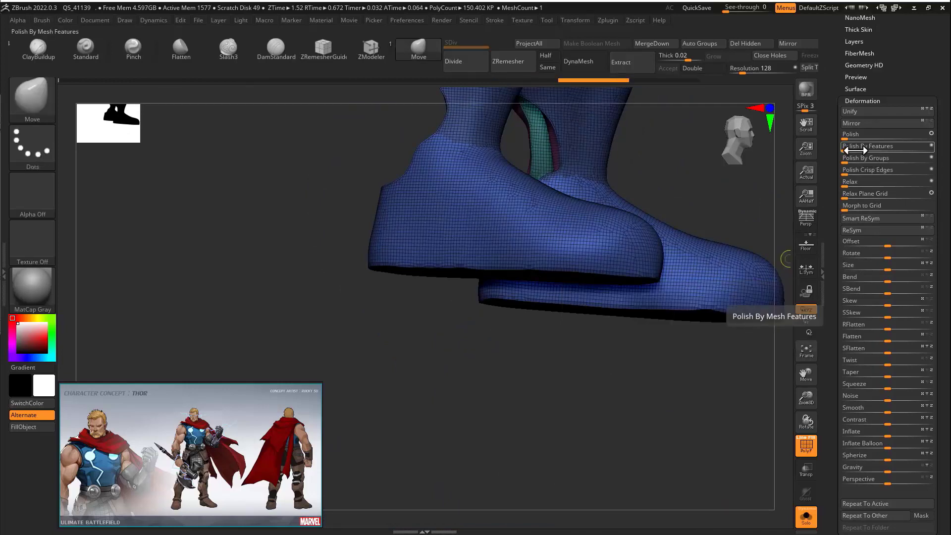
mouse_move(723, 297)
right_down()
mouse_move(651, 197)
mouse_move(680, 299)
mouse_move(617, 290)
mouse_move(476, 356)
right_up()
- Reduce the extracted leg pieces to a single surface layer, leaving out the remaining polygroups
right_drag(519, 335, 492, 426)
ctrl+shift+click(492, 426)
ctrl+shift+click(492, 426)
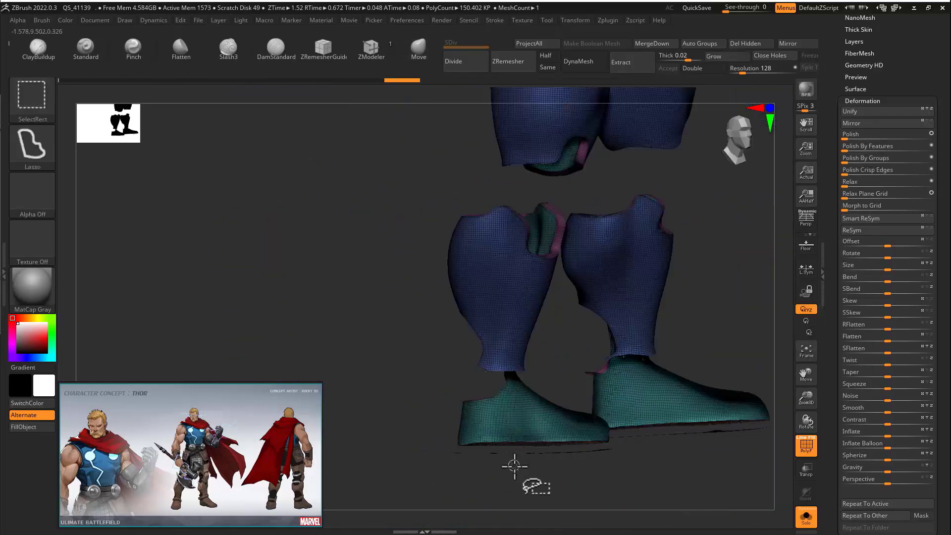
right_drag(513, 464, 557, 419)
ctrl+shift+click(536, 426)
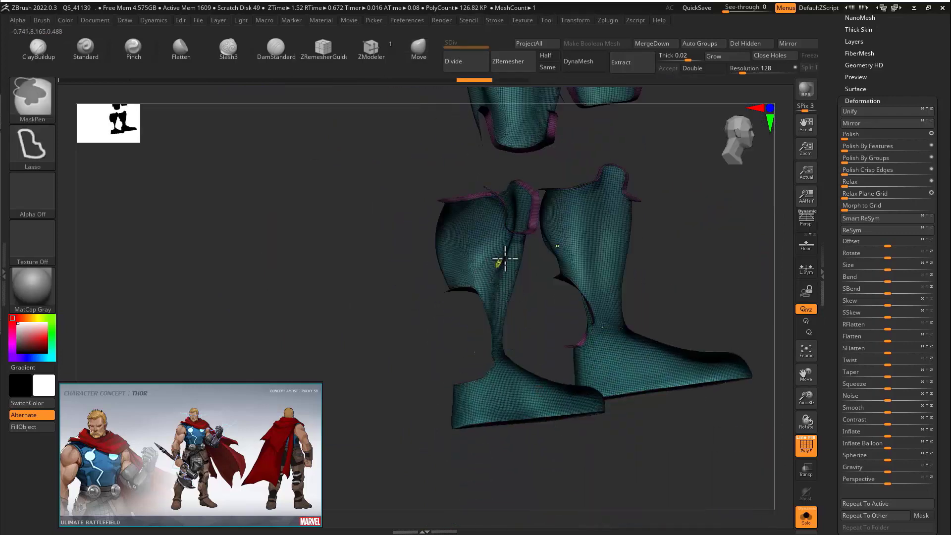
alt+right_drag(505, 259, 483, 482)
alt+click(585, 296)
ctrl+shift+click(481, 223)
right_drag(540, 220, 656, 268)
ctrl+shift+drag(656, 268, 666, 277)
ctrl+right_drag(666, 277, 735, 268)
drag(865, 442, 863, 441)
mouse_move(714, 366)
ctrl+right_down()
mouse_move(698, 238)
mouse_move(660, 278)
mouse_move(660, 353)
mouse_move(615, 350)
mouse_move(628, 353)
ctrl+right_up()
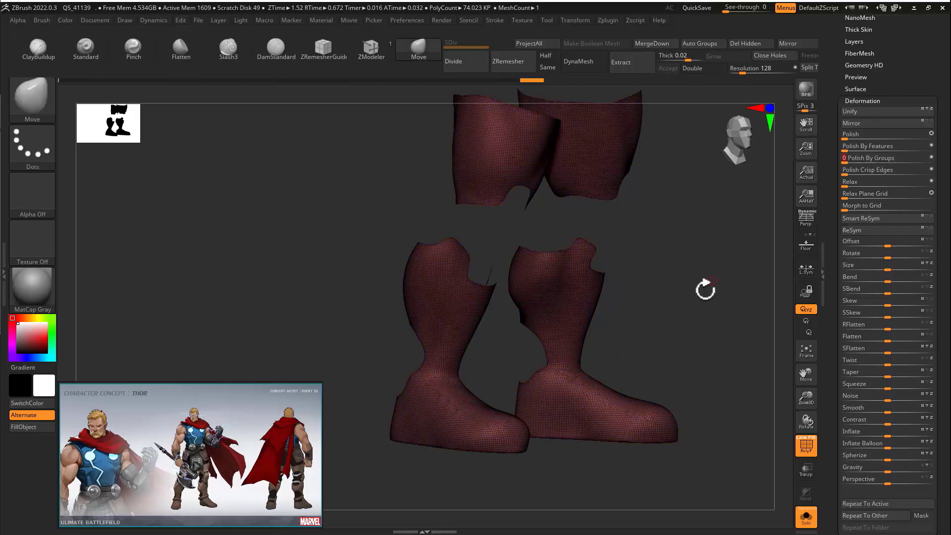
- Apply Polish By Groups to the single-layer leg pieces and ZRemesh them with KeepGroups and Same enabled
right_drag(705, 289, 567, 286)
right_drag(687, 341, 697, 297)
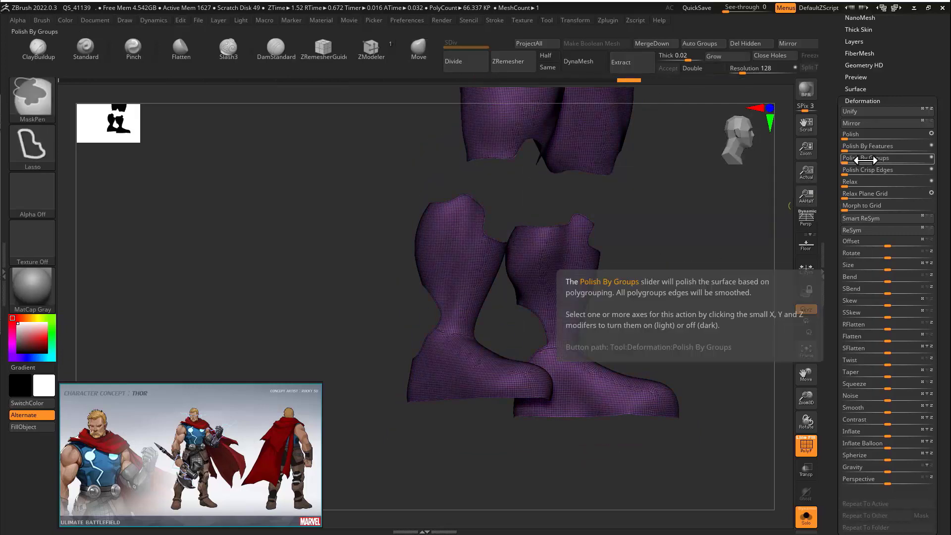
drag(847, 159, 862, 161)
mouse_move(659, 254)
right_down()
mouse_move(702, 314)
mouse_move(649, 318)
mouse_move(674, 361)
mouse_move(685, 347)
mouse_move(658, 454)
mouse_move(696, 288)
mouse_move(670, 282)
mouse_move(828, 153)
right_up()
ctrl+shift+click(696, 289)
scroll(859, 338, up, 10)
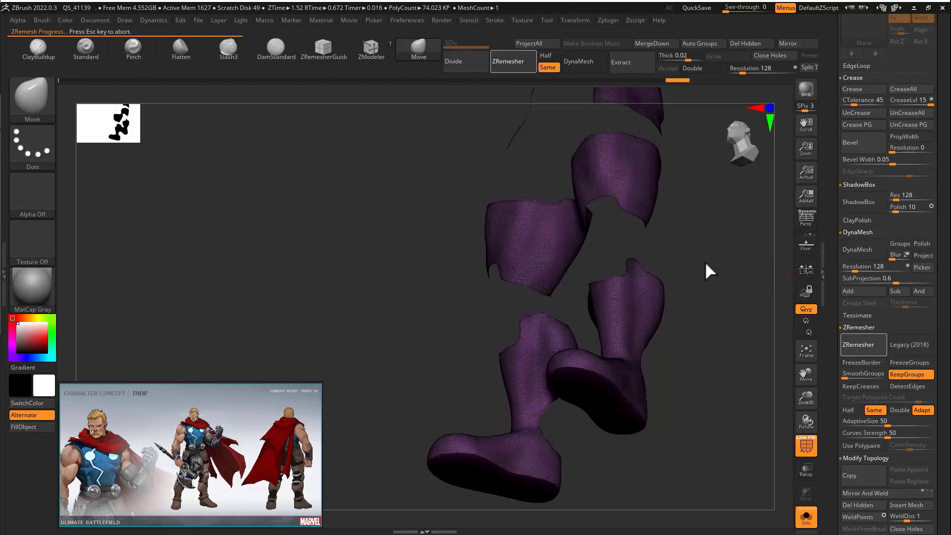
- Turn on double-sided display and try a ZModeler polygroup loop along the border of a hip piece
right_drag(705, 262, 690, 328)
click(715, 68)
alt+right_drag(711, 115, 688, 445)
ctrl+right_drag(513, 431, 479, 437)
key(s)
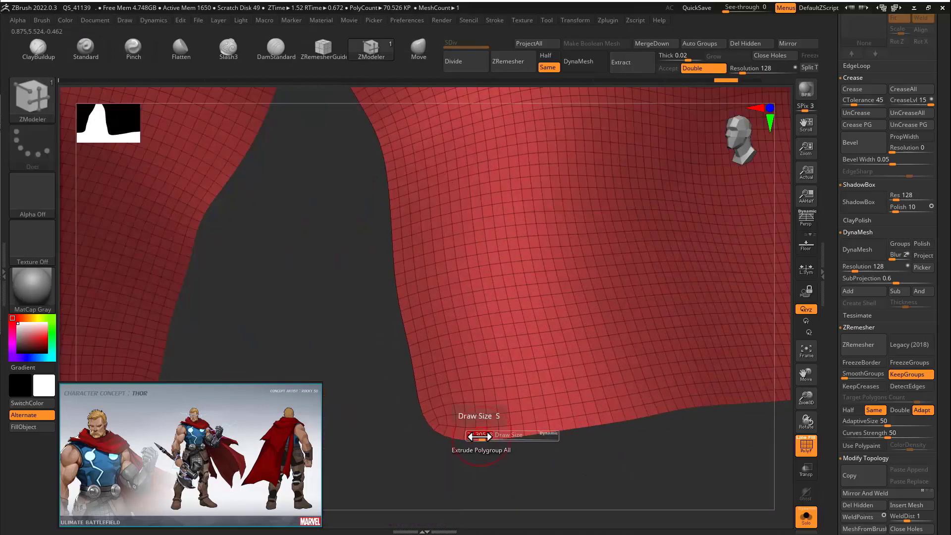
key(space)
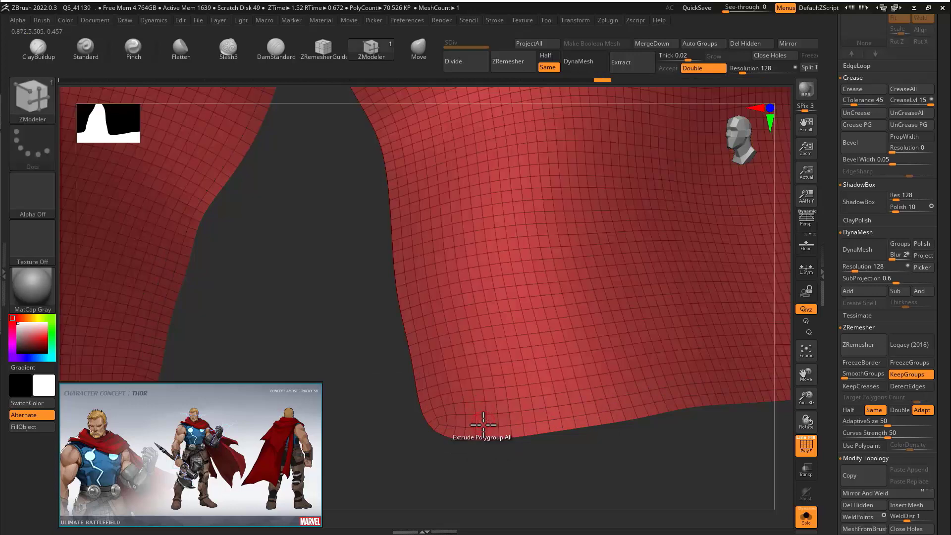
drag(483, 425, 482, 414)
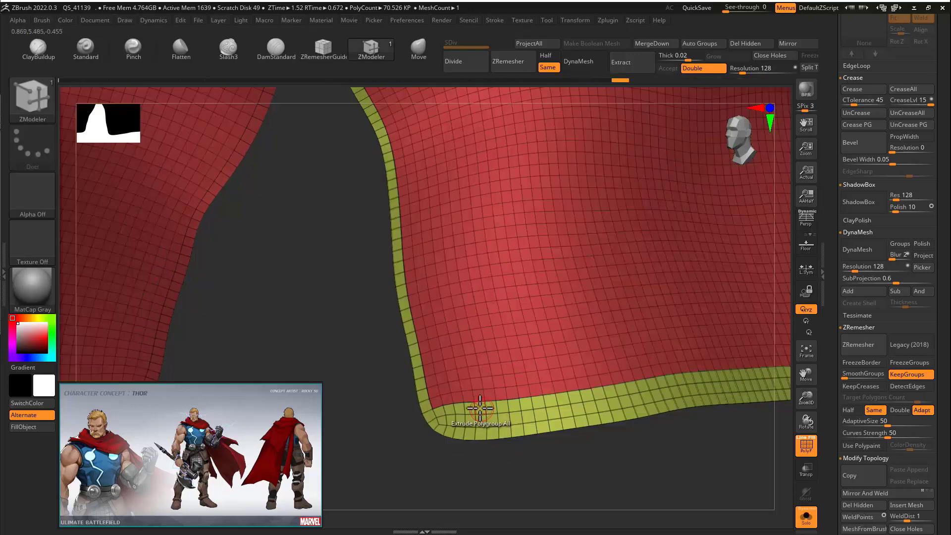
key(ctrl+z)
click(435, 392)
key(ctrl+z)
ctrl+right_drag(441, 384, 456, 469)
drag(456, 470, 609, 307)
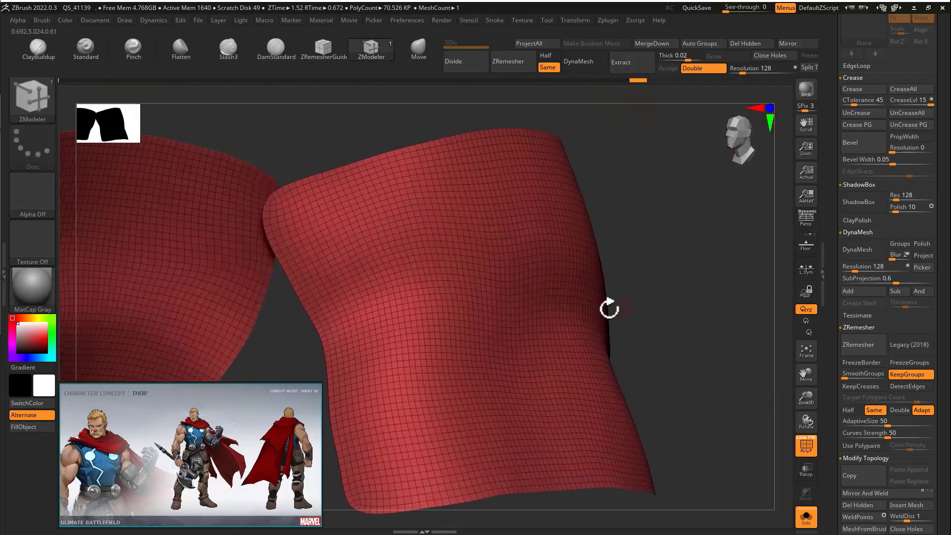
- Try polygroup loops across the calf and boot surfaces to test the remeshed edge flow
key(ctrl+shift+z)
key(ctrl+shift+z)
ctrl+right_drag(667, 277, 708, 297)
alt+right_drag(708, 297, 694, 271)
alt+right_drag(535, 463, 386, 386)
ctrl+right_drag(386, 386, 498, 207)
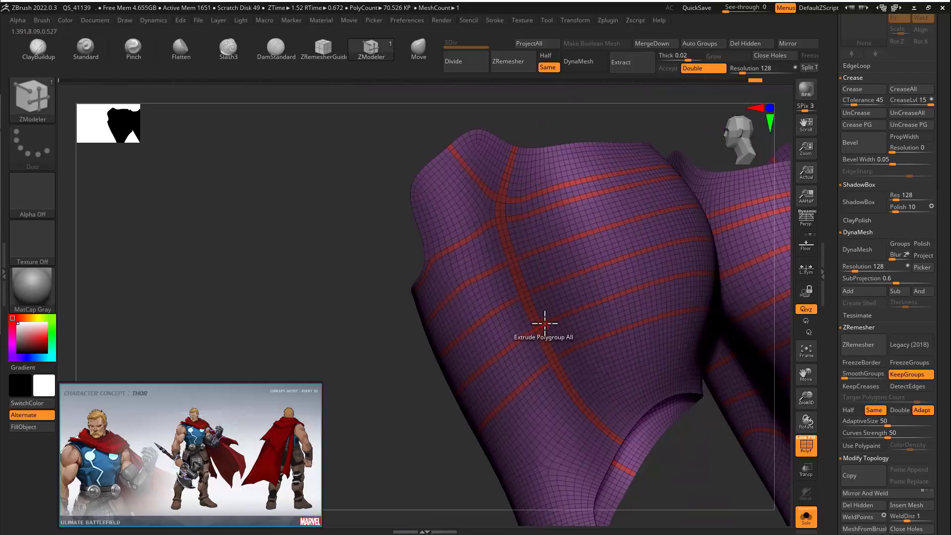
ctrl+right_drag(324, 334, 803, 269)
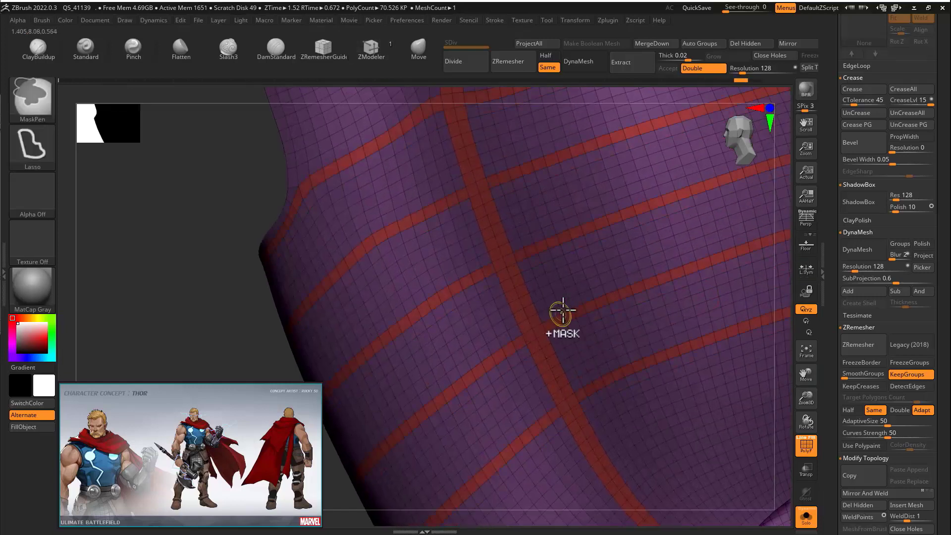
ctrl+right_drag(220, 257, 625, 269)
ctrl+right_drag(611, 316, 666, 288)
click(665, 302)
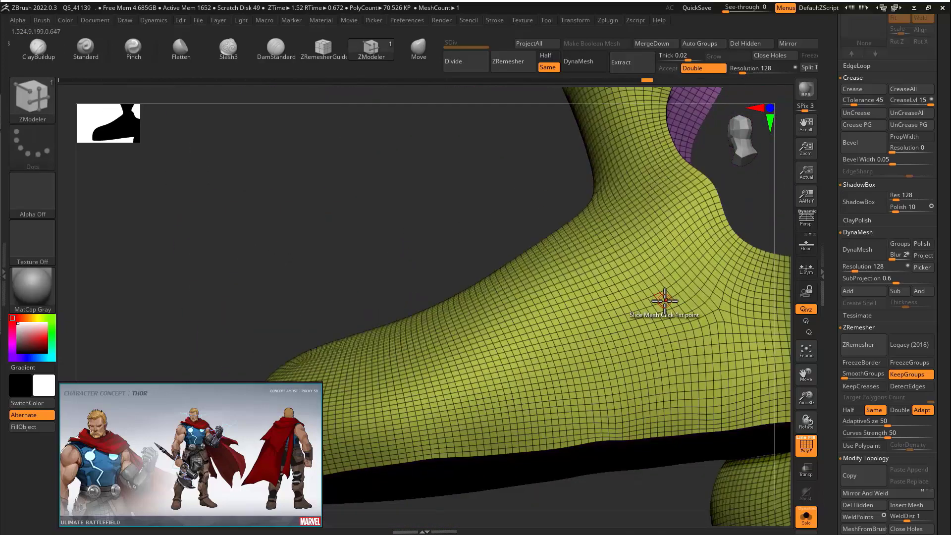
ctrl+right_drag(606, 336, 463, 271)
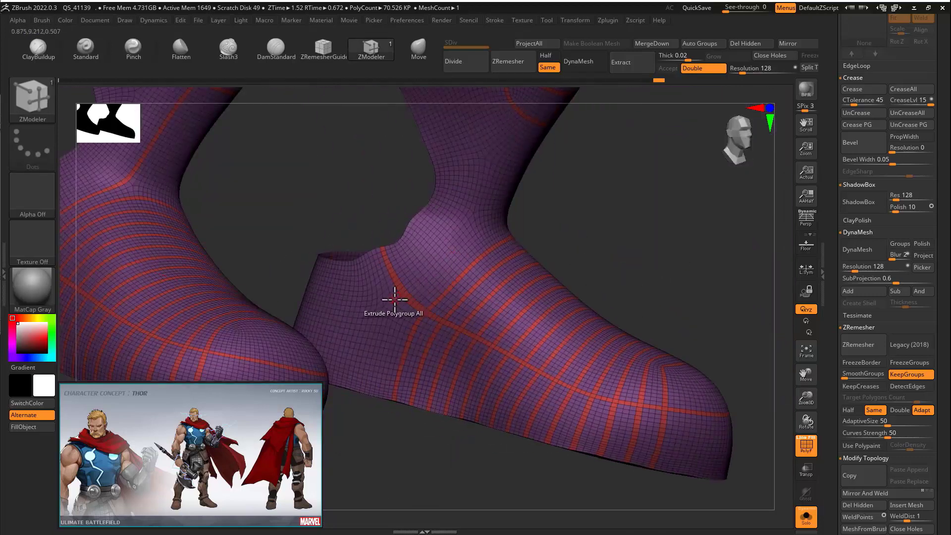
ctrl+right_drag(405, 299, 658, 317)
- Show all subtools to compare the armor pieces with the body, and isolate the Extract5 subtool again
click(805, 516)
alt+click(549, 247)
ctrl+right_drag(628, 252, 660, 248)
drag(832, 170, 858, 347)
click(872, 148)
click(806, 516)
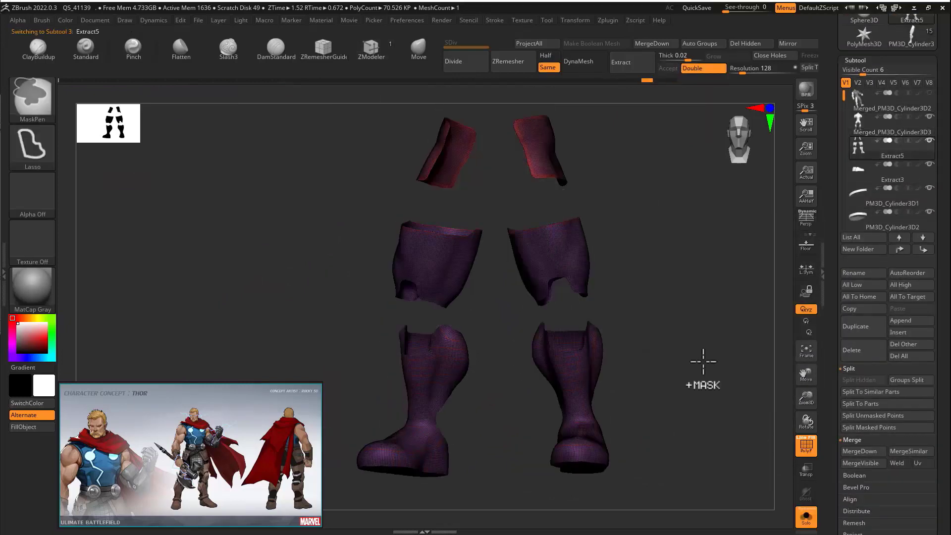
- Step back through the history to the mesh before remeshing and ZRemesh the leg pieces again with KeepGroups and Same
key(ctrl+z)
key(ctrl+z)
key(ctrl+z)
key(ctrl+z)
key(ctrl+z)
key(ctrl+z)
key(ctrl+z)
key(ctrl+z)
key(ctrl+z)
key(ctrl+z)
key(ctrl+shift+z)
key(ctrl+shift+z)
key(ctrl+shift+z)
key(ctrl+shift+z)
key(ctrl+shift+z)
key(ctrl+shift+z)
key(ctrl+shift+z)
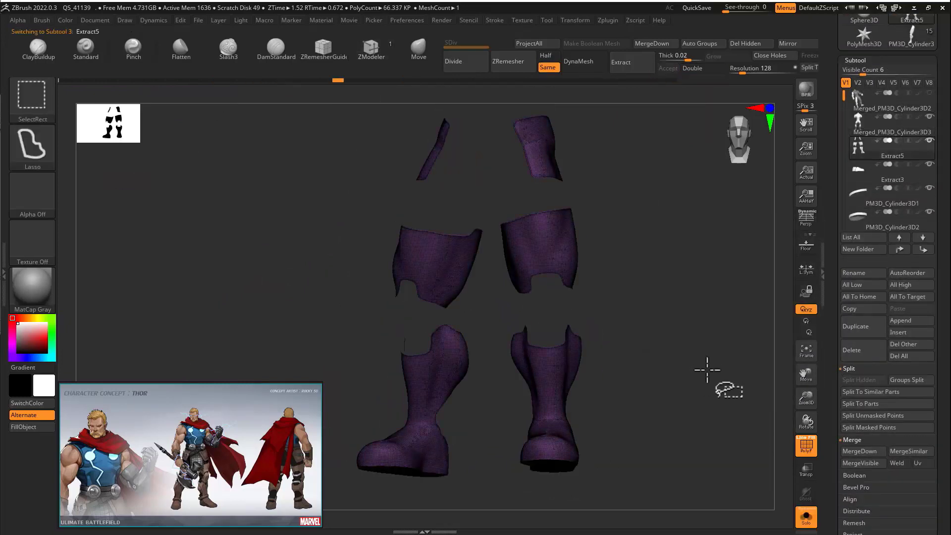
scroll(864, 347, down, 10)
click(863, 359)
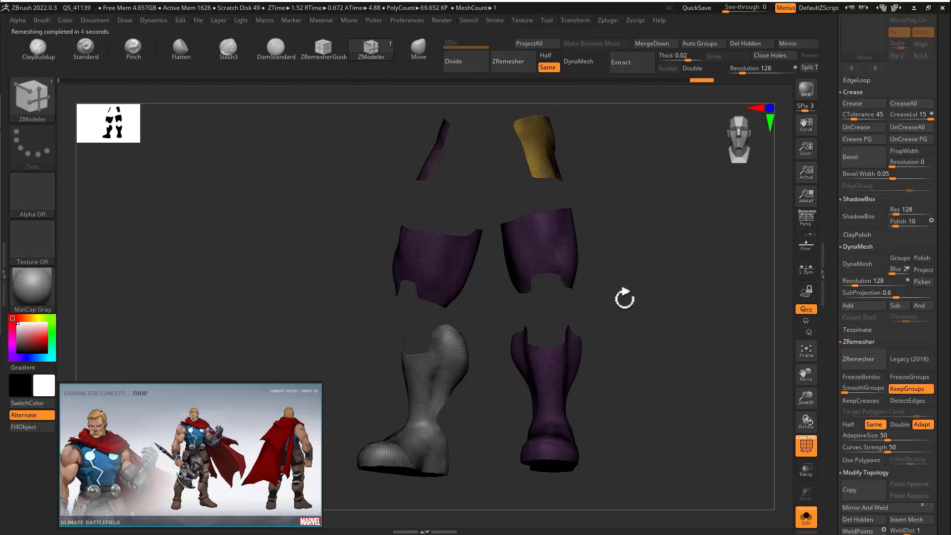
- Assign a separate border polygroup two polygon rows wide around the edges of both hip pieces with ZModeler
drag(624, 297, 728, 273)
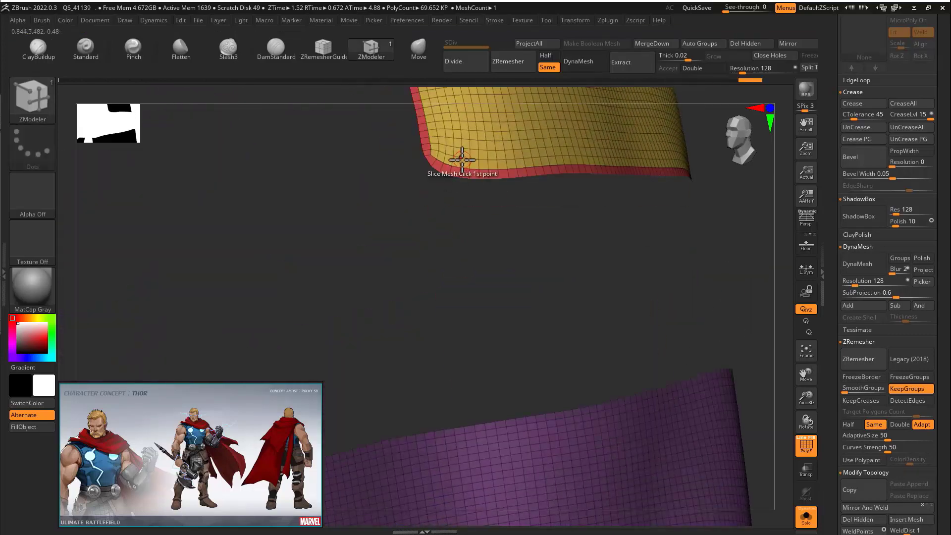
drag(461, 217, 422, 285)
drag(632, 216, 686, 219)
ctrl+right_drag(410, 266, 484, 322)
drag(457, 309, 466, 292)
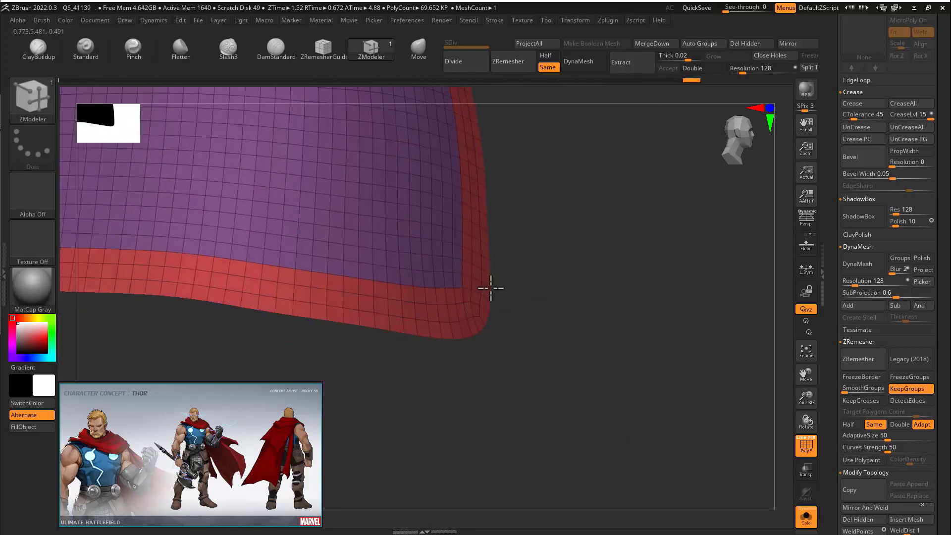
ctrl+right_drag(490, 287, 377, 347)
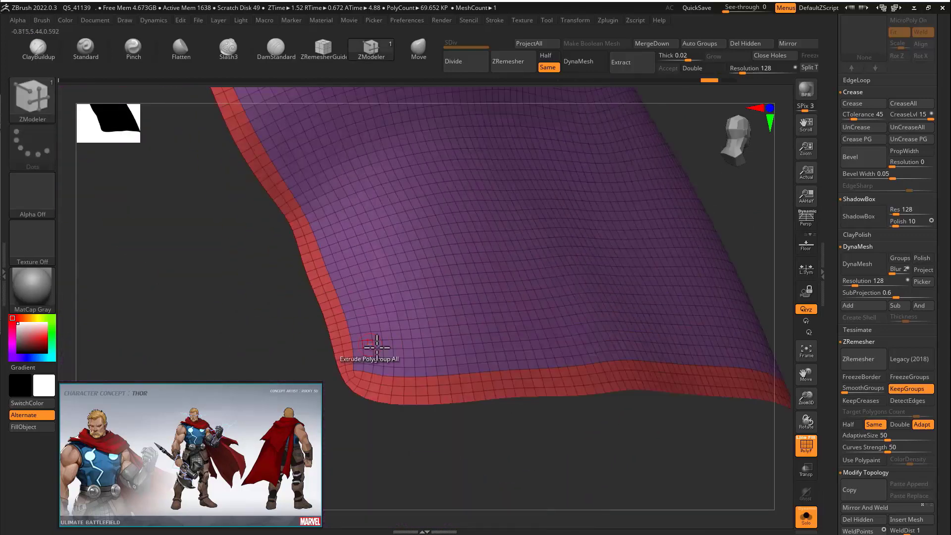
ctrl+right_drag(447, 430, 586, 285)
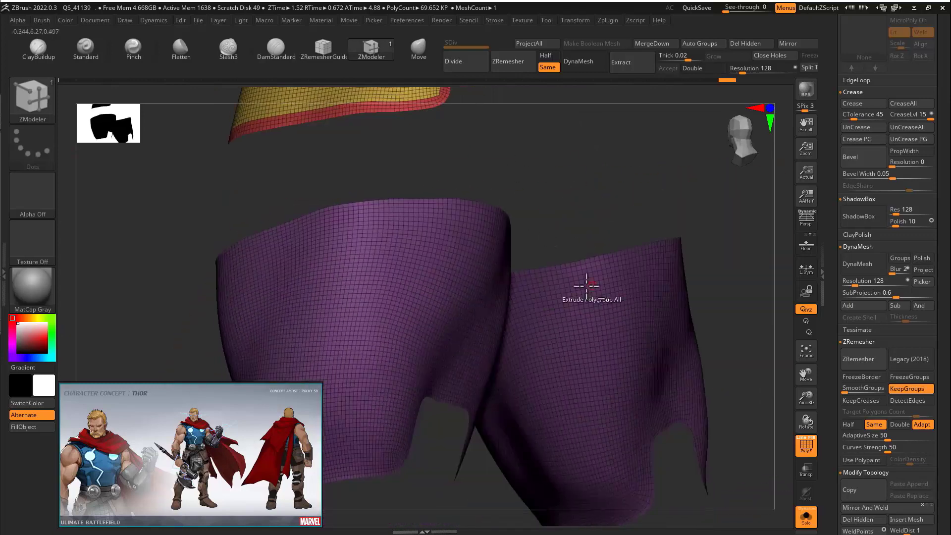
- Assign the border polygroup to the polygon loops along the upper edge of a thigh piece
alt+right_drag(647, 427, 538, 328)
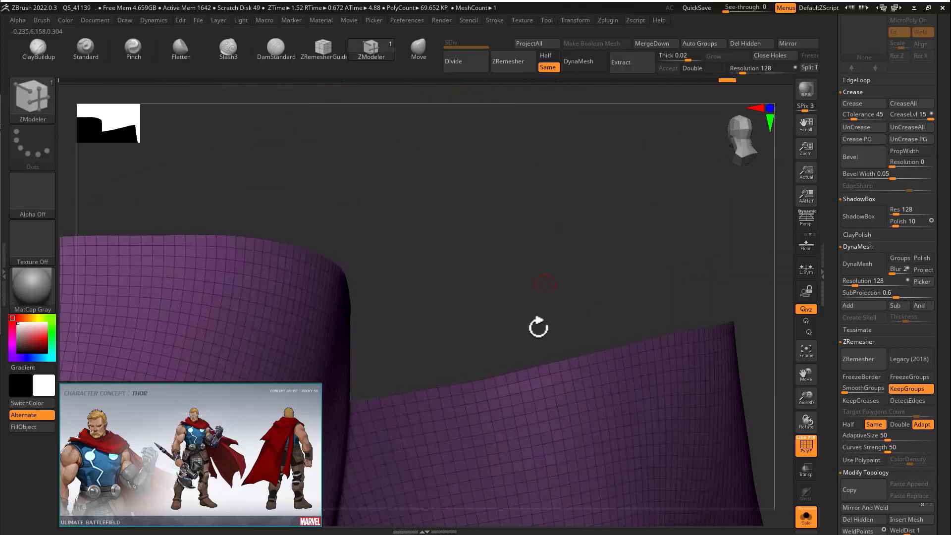
click(272, 243)
click(269, 261)
ctrl+right_drag(297, 265, 584, 317)
alt+right_drag(584, 317, 659, 218)
ctrl+right_drag(658, 217, 609, 229)
- Assign the border polygroup two rows wide around the upper rim of one boot and undo the stray loops across its calf
alt+right_drag(537, 448, 614, 124)
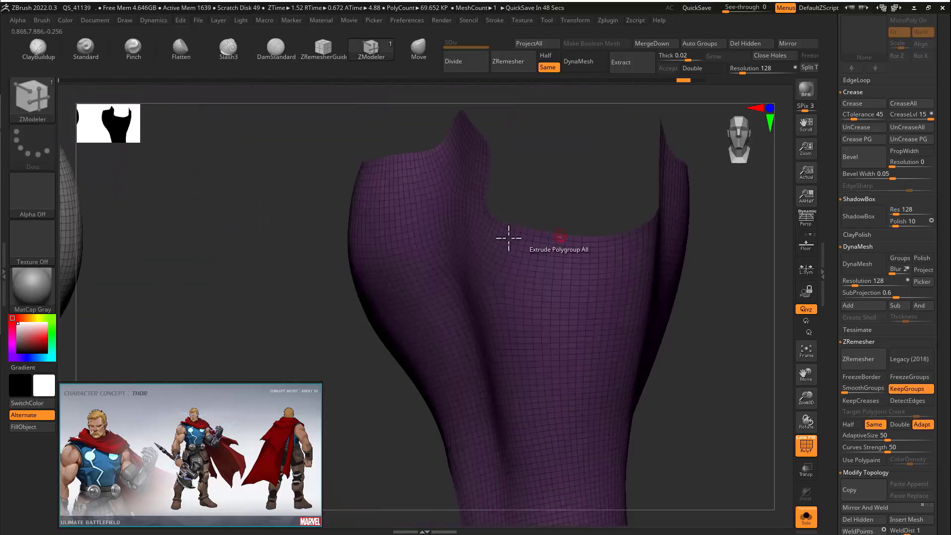
right_drag(508, 238, 560, 144)
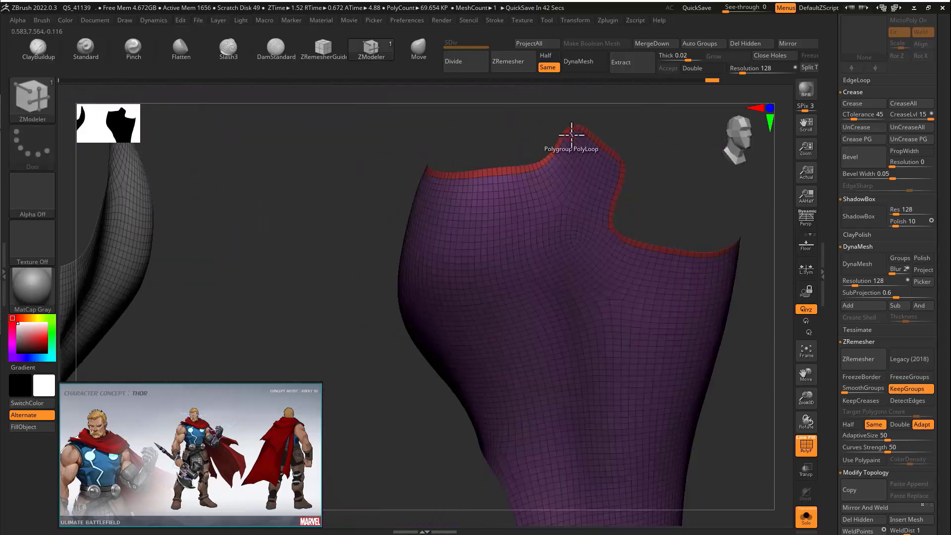
ctrl+right_drag(671, 217, 534, 262)
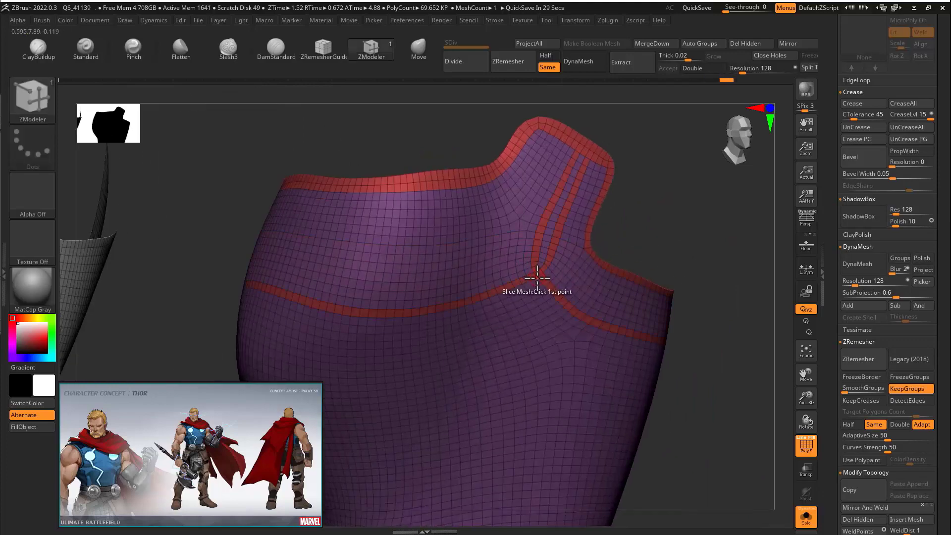
ctrl+right_drag(626, 373, 414, 254)
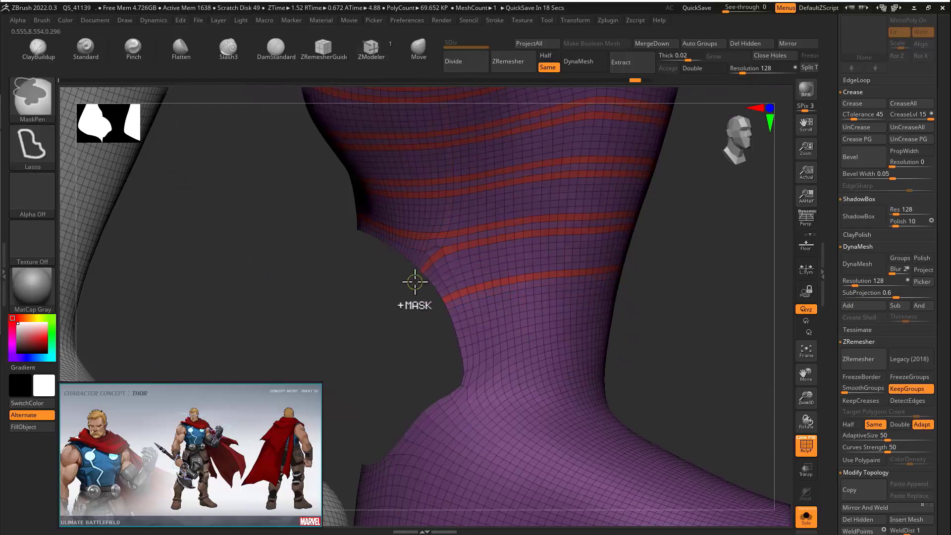
click(445, 232)
key(ctrl+z)
- Try to assign the border polygroup two polygon rows wide around the upper rim of the other boot
ctrl+right_drag(645, 229, 459, 288)
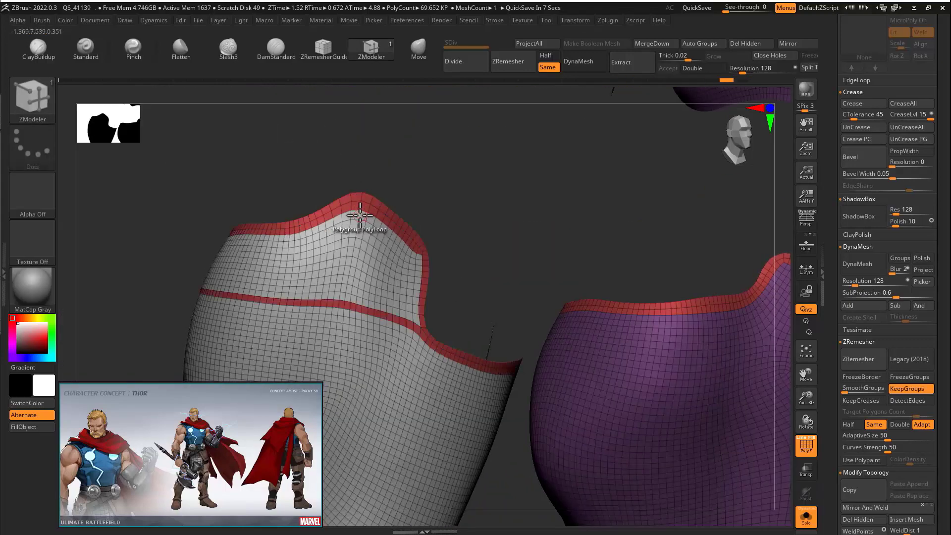
ctrl+right_drag(360, 215, 390, 346)
key(ctrl+z)
key(ctrl+shift+z)
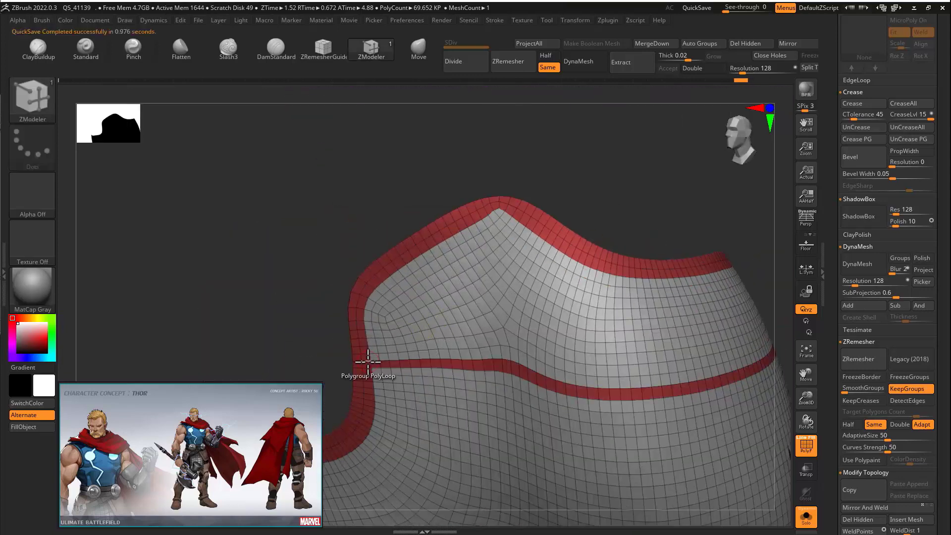
key(ctrl)
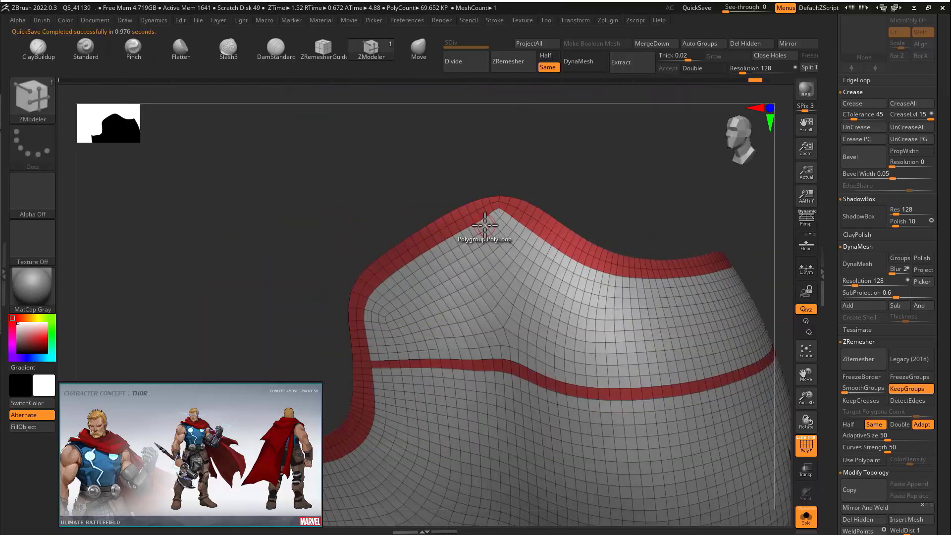
ctrl+right_drag(485, 226, 628, 329)
- Try to assign the border polygroup to the polygon loops along the boots' cutout edges at the ankle and heel
click(569, 263)
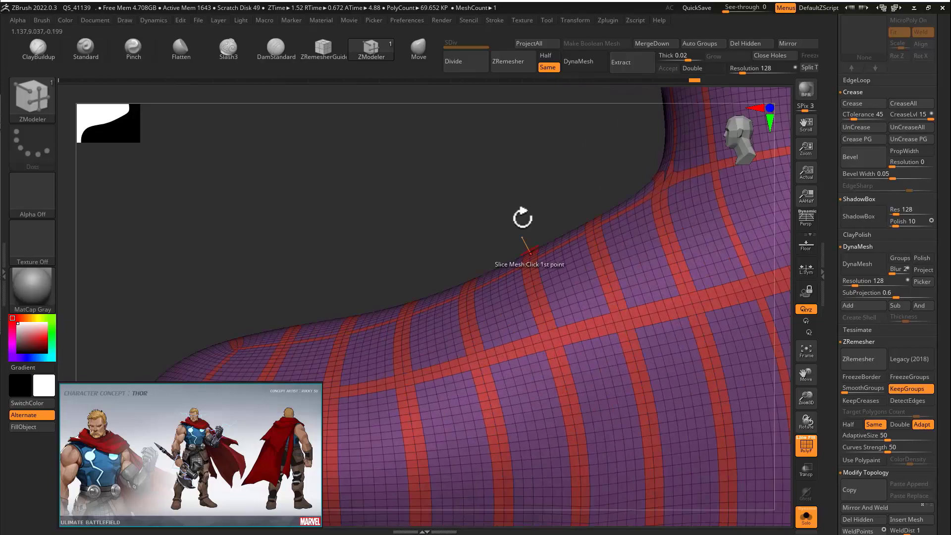
ctrl+right_drag(522, 219, 522, 243)
right_drag(522, 243, 281, 299)
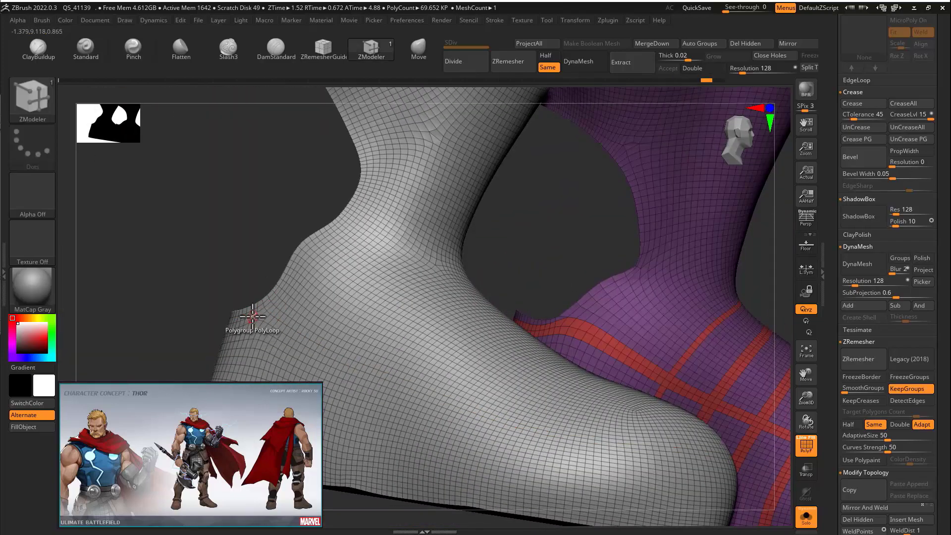
click(254, 317)
click(277, 317)
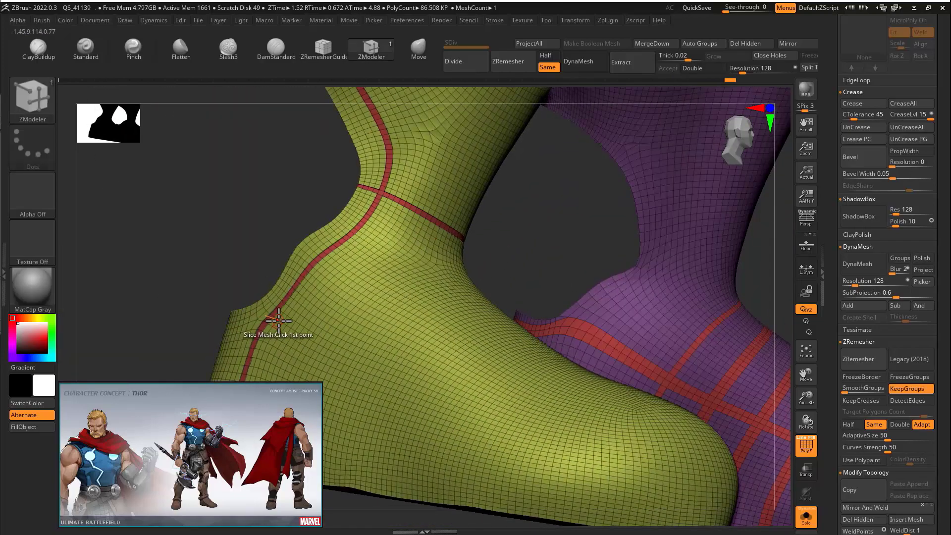
ctrl+right_drag(267, 315, 450, 261)
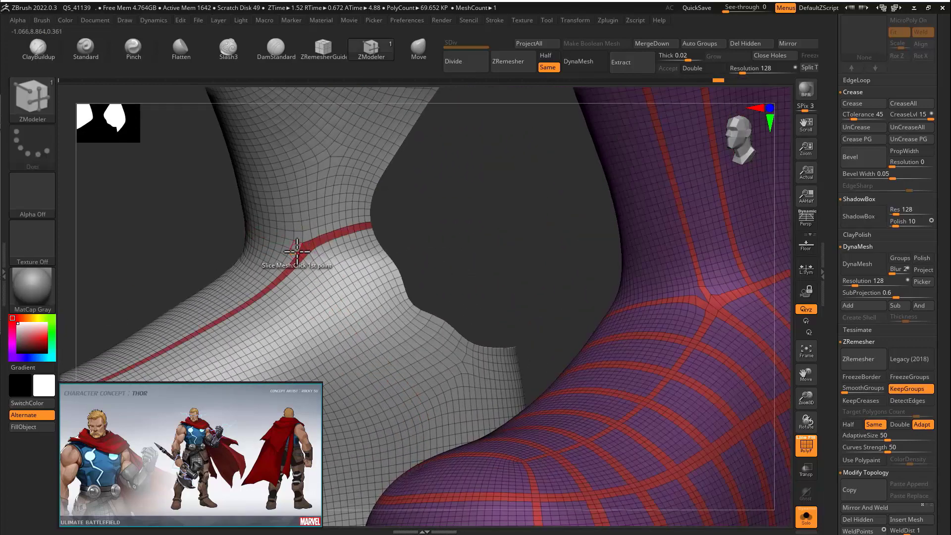
- Undo the border polygroup loops on both boots
mouse_move(439, 232)
ctrl+right_down()
mouse_move(409, 238)
mouse_move(418, 256)
mouse_move(461, 265)
mouse_move(450, 260)
mouse_move(486, 220)
mouse_move(492, 273)
mouse_move(471, 275)
ctrl+right_up()
key(ctrl+z)
key(ctrl+z)
key(ctrl+z)
key(ctrl+z)
key(ctrl+z)
key(ctrl+z)
key(ctrl+z)
- Carve a seam from the ankle cutout down the side of both boots to the sole with the Slash3 brush
right_drag(306, 312, 317, 301)
drag(312, 296, 390, 353)
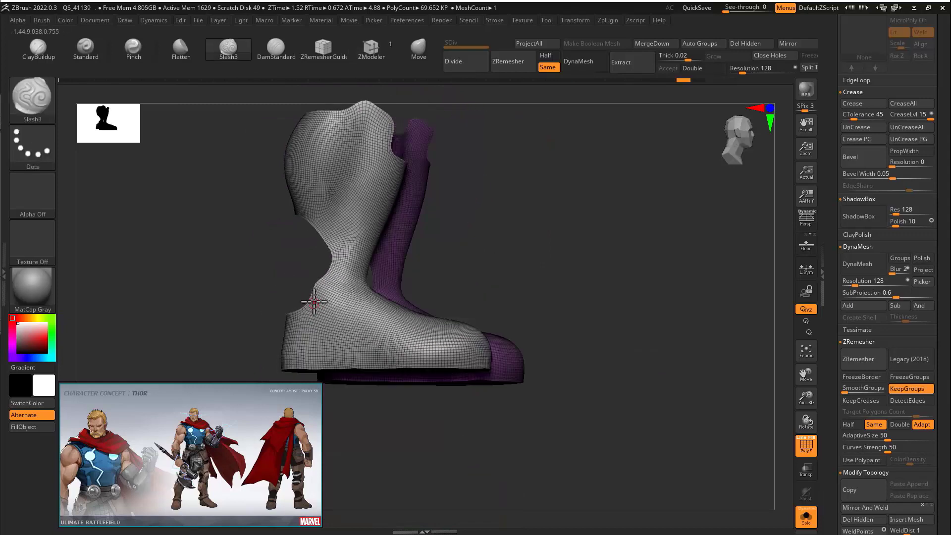
right_drag(384, 340, 436, 295)
mouse_move(543, 371)
right_down()
mouse_move(394, 295)
mouse_move(429, 282)
mouse_move(400, 309)
right_up()
key(ctrl+z)
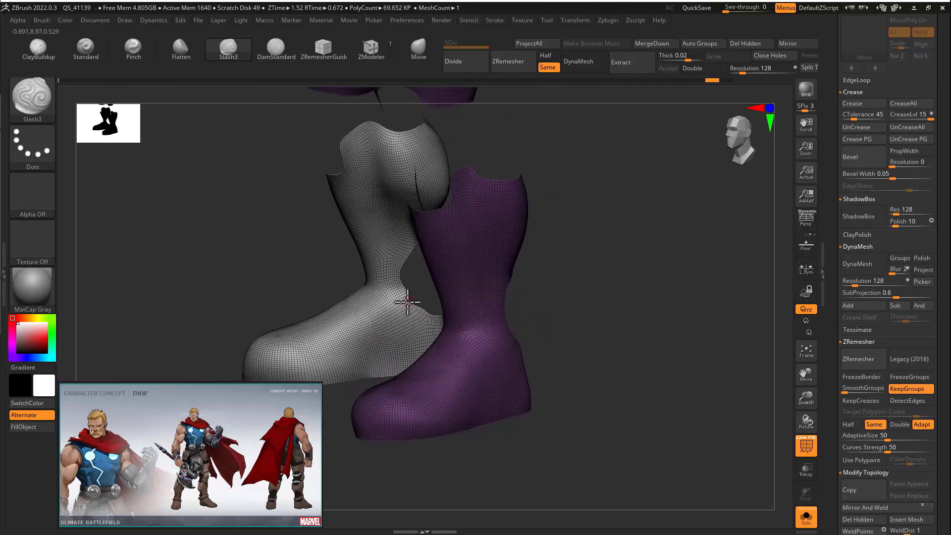
right_drag(341, 382, 436, 275)
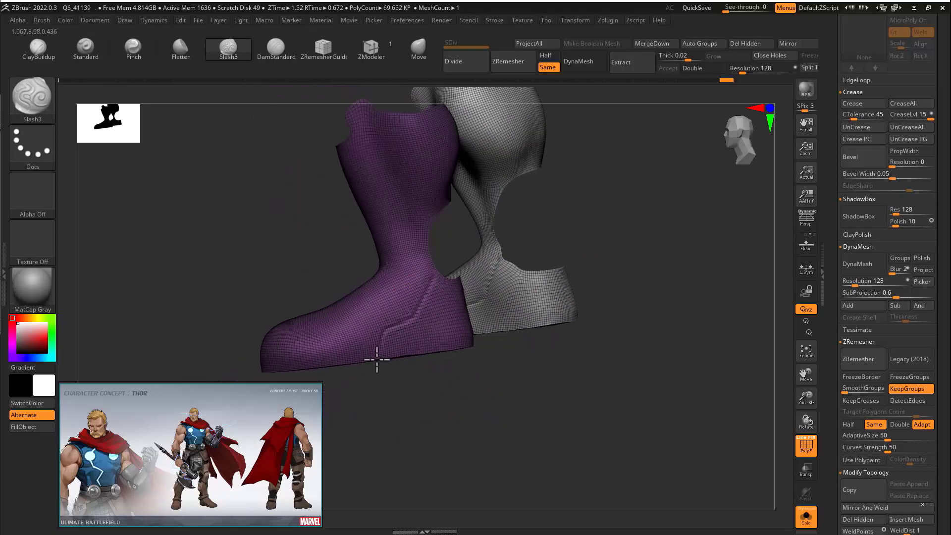
right_drag(377, 359, 504, 338)
- Set the ZModeler edge action to Do Nothing and extrude all polygons of the leg pieces to give them thickness
ctrl+right_drag(533, 202, 660, 532)
key(space)
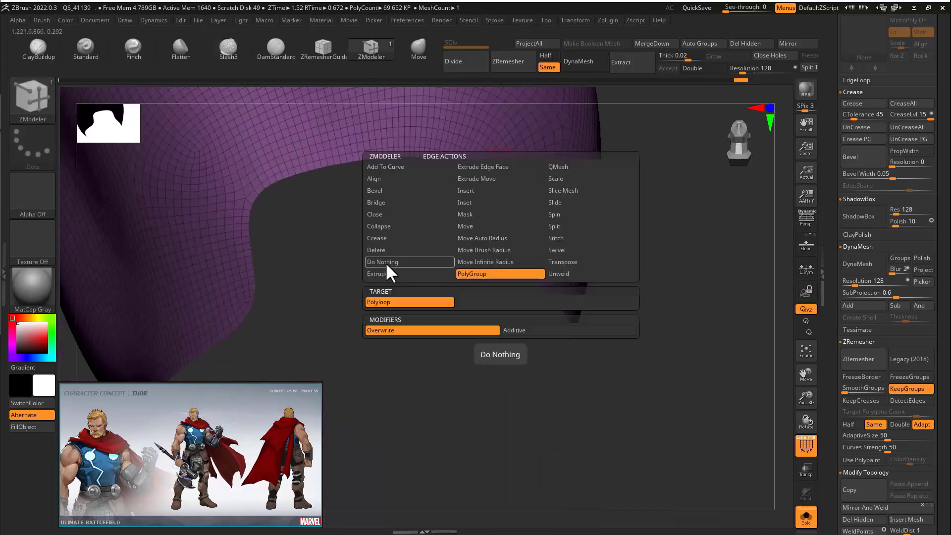
click(387, 273)
click(562, 191)
key(space)
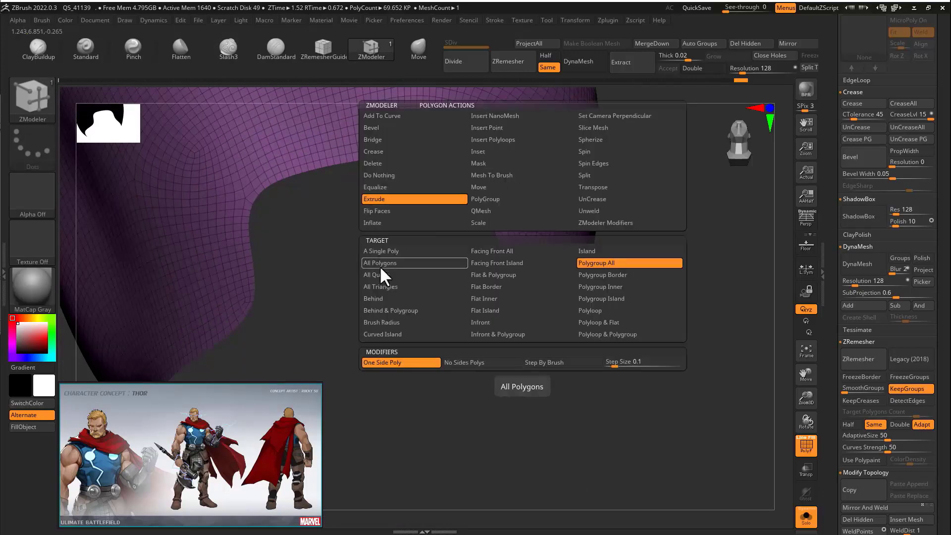
click(382, 271)
drag(520, 174, 470, 183)
ctrl+right_drag(631, 225, 643, 208)
- Toggle double-sided display for the leg pieces, show the whole figure without polyframe and select the subtool at the hips
click(692, 68)
click(805, 517)
right_drag(693, 347, 663, 327)
key(shift+f)
ctrl+right_drag(663, 326, 678, 371)
alt+right_drag(678, 371, 638, 290)
alt+click(567, 263)
mouse_move(658, 346)
right_down()
mouse_move(614, 336)
mouse_move(643, 388)
mouse_move(586, 331)
mouse_move(611, 266)
right_up()
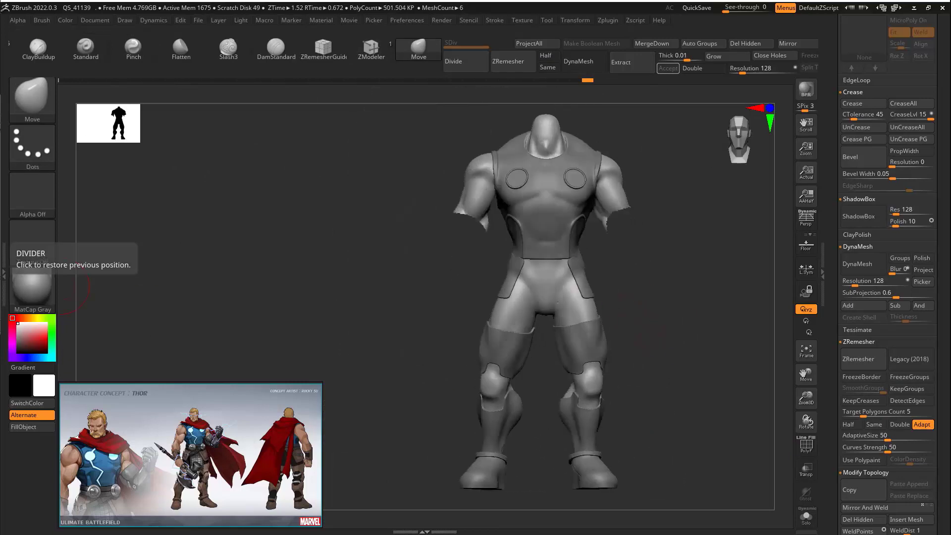